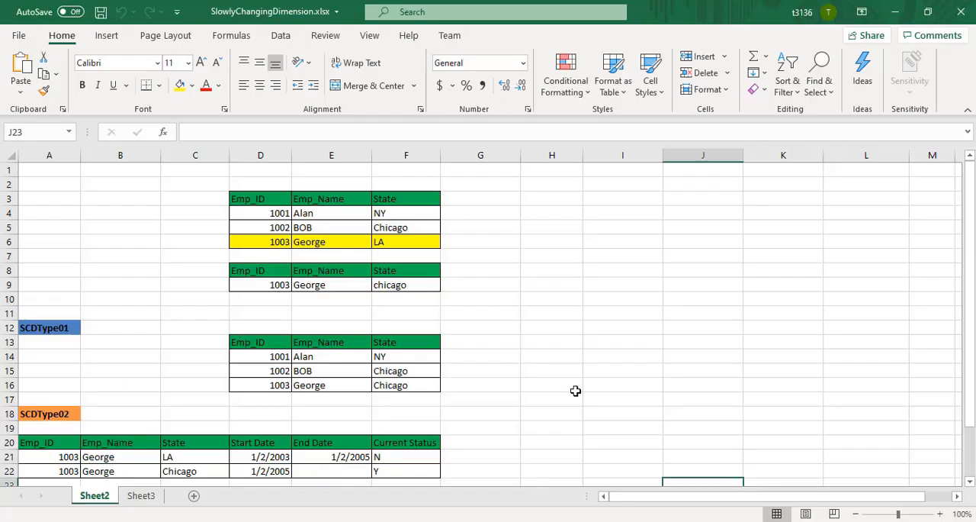
# Switch to the SlowlyChangingDimension workbook in Excel and examine the source employee table's columns and first record on Sheet2.
pyautogui.click(568, 332)
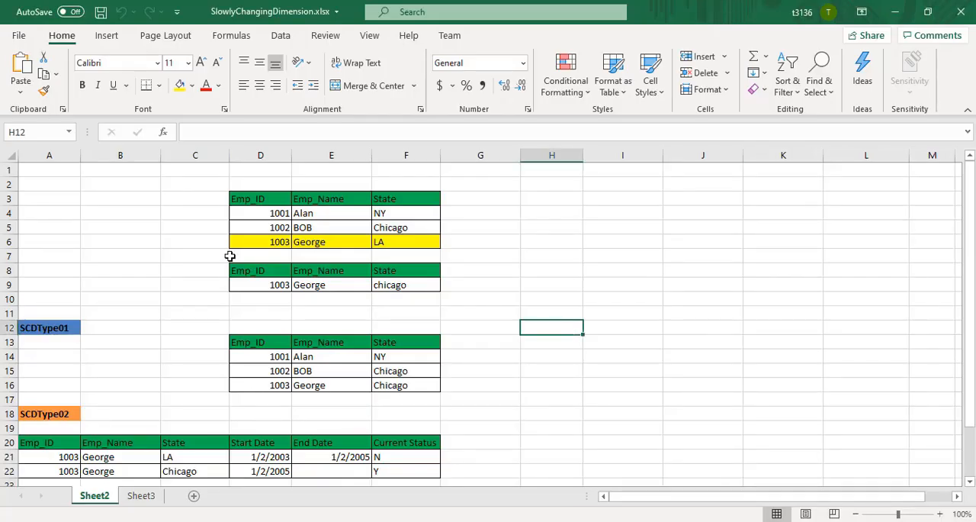
pyautogui.click(245, 200)
pyautogui.moveTo(244, 200); pyautogui.dragTo(432, 246)
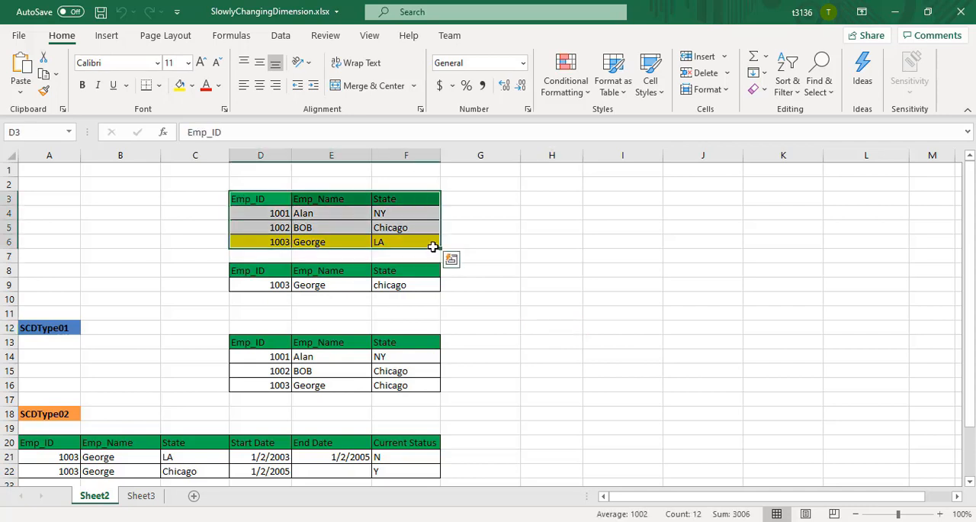
pyautogui.click(272, 226)
pyautogui.click(257, 199)
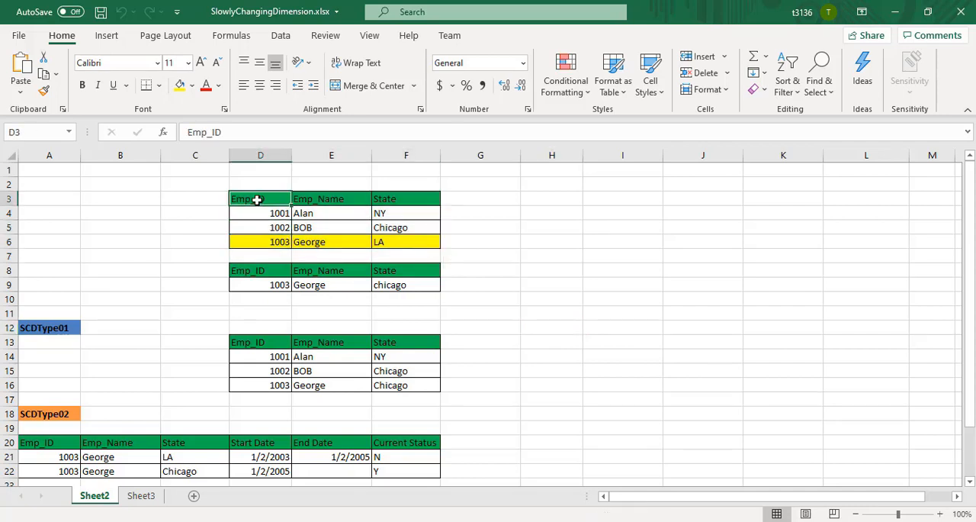
pyautogui.click(320, 198)
pyautogui.click(406, 196)
pyautogui.click(293, 214)
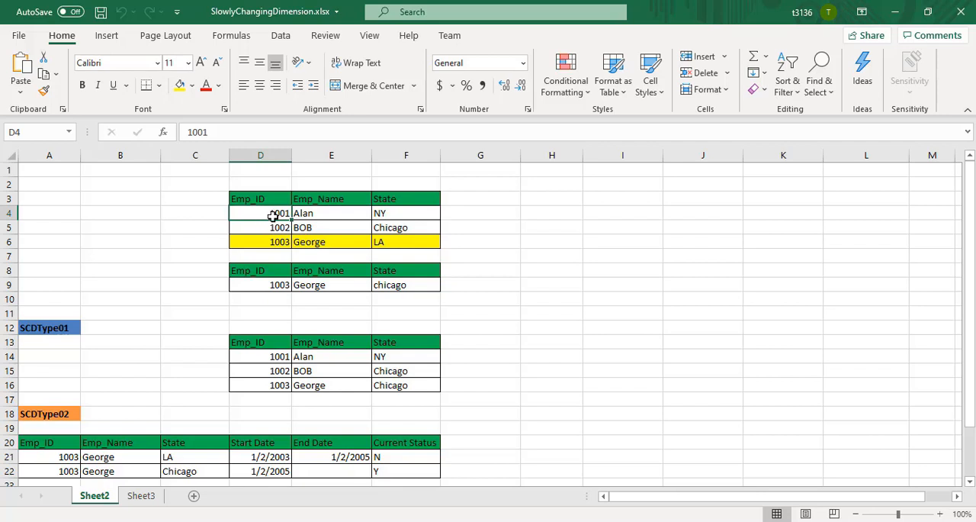
pyautogui.click(315, 214)
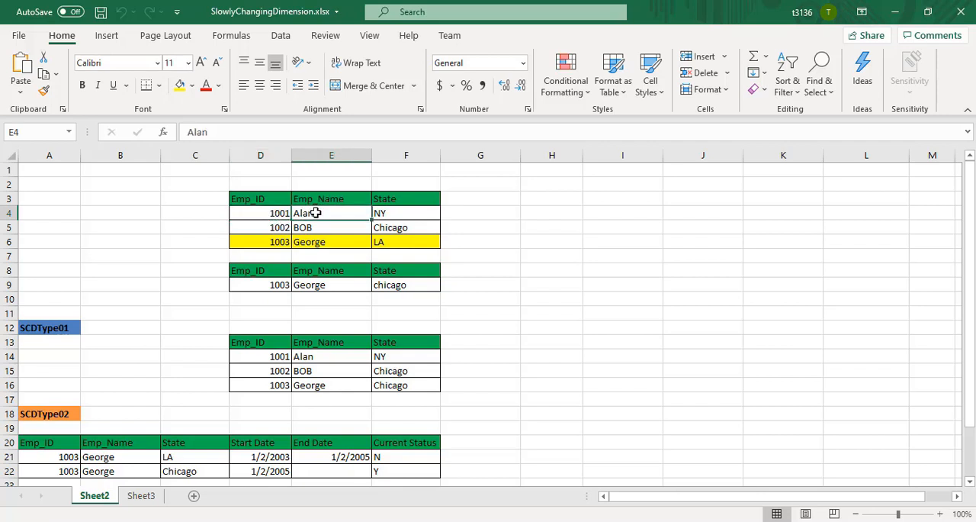
pyautogui.click(386, 213)
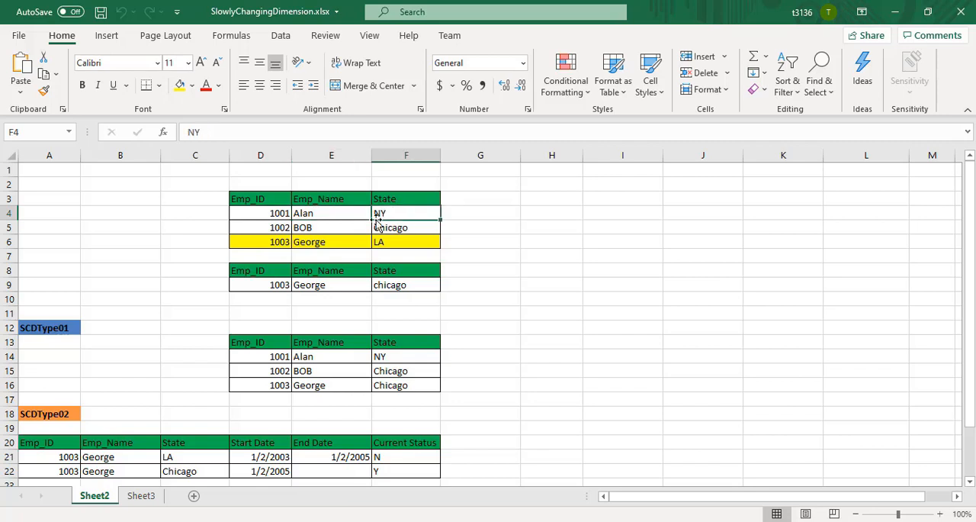
# Compare the highlighted employee's name and State in row 6 with the incoming record in row 9.
pyautogui.click(311, 243)
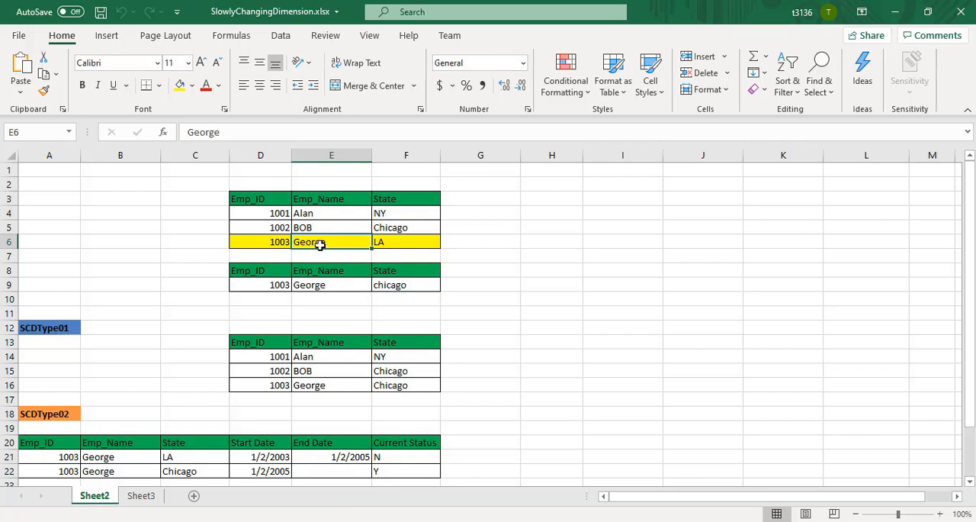
pyautogui.click(400, 243)
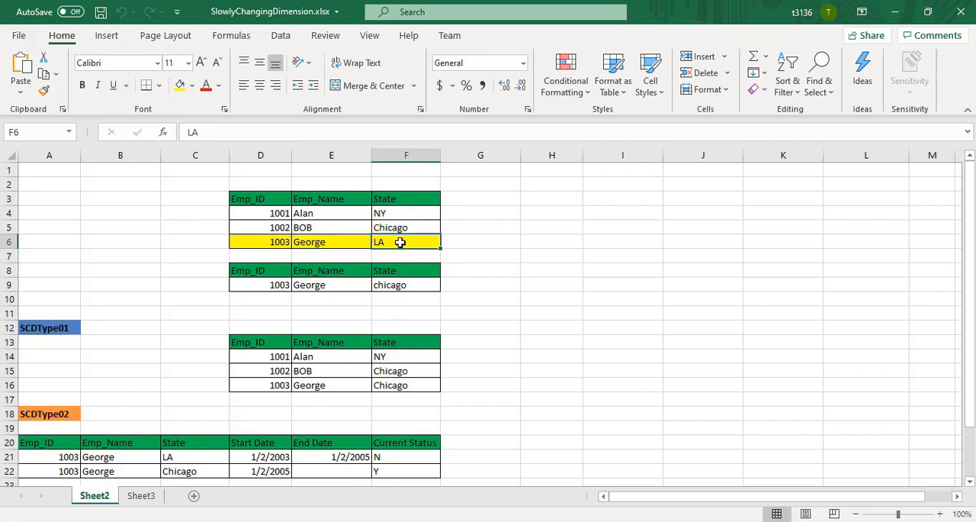
pyautogui.click(343, 322)
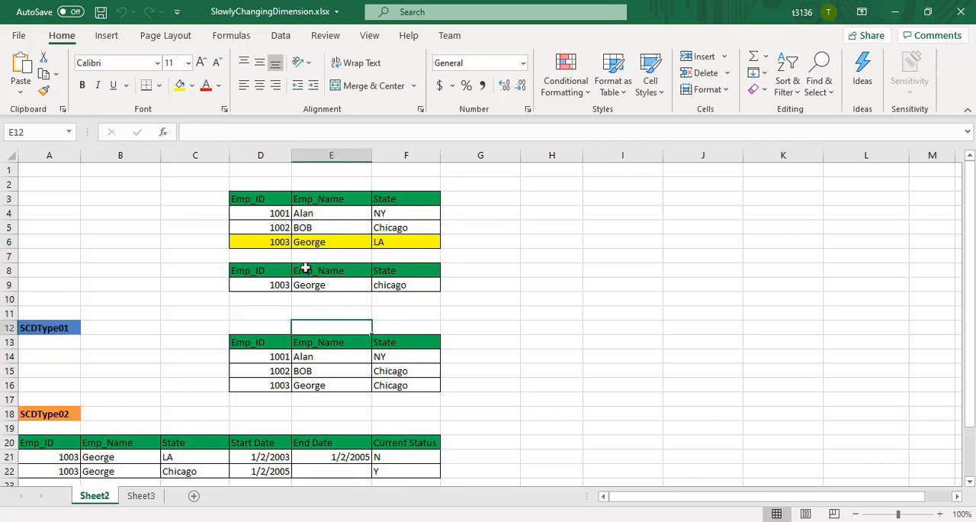
pyautogui.click(309, 242)
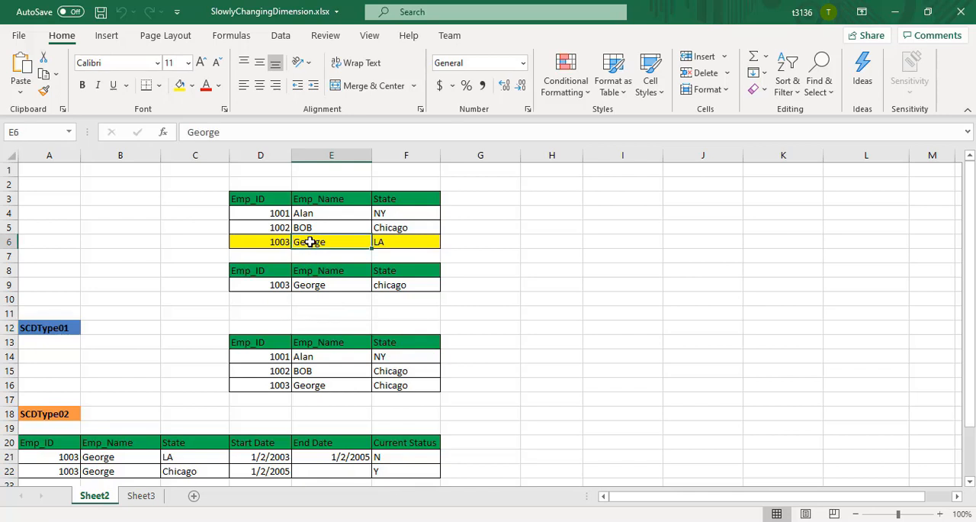
pyautogui.click(393, 243)
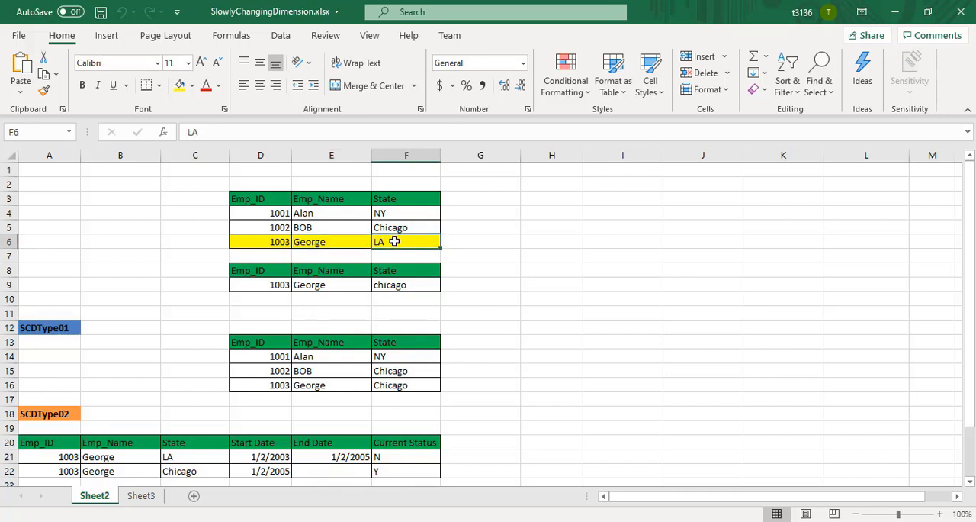
pyautogui.click(397, 290)
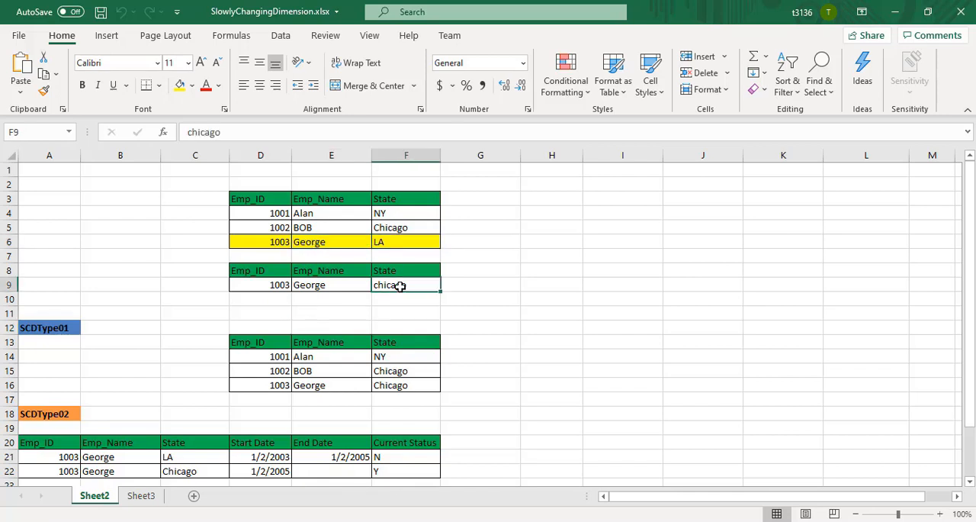
pyautogui.click(316, 286)
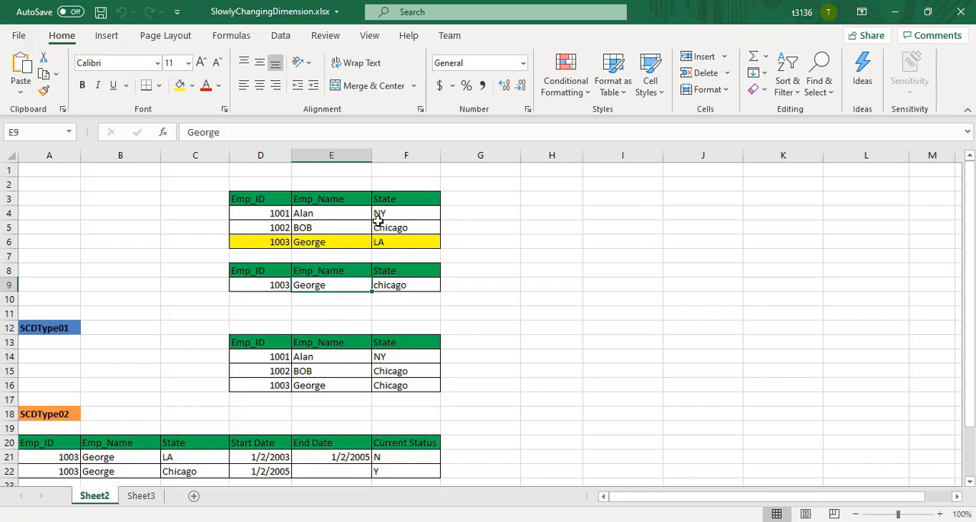
# Examine the State column as the changing attribute, checking the source values in F3:F6 against the incoming value in F9.
pyautogui.click(396, 198)
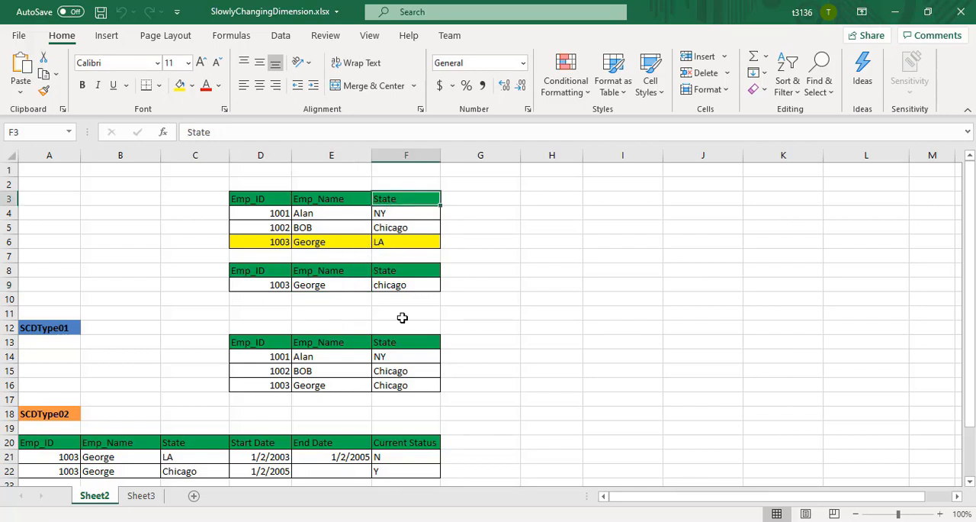
pyautogui.click(318, 227)
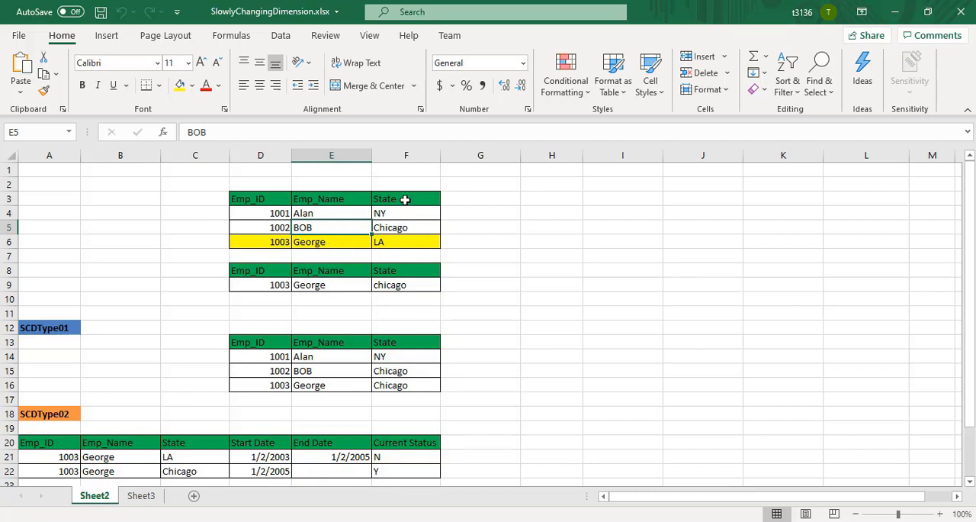
pyautogui.click(405, 199)
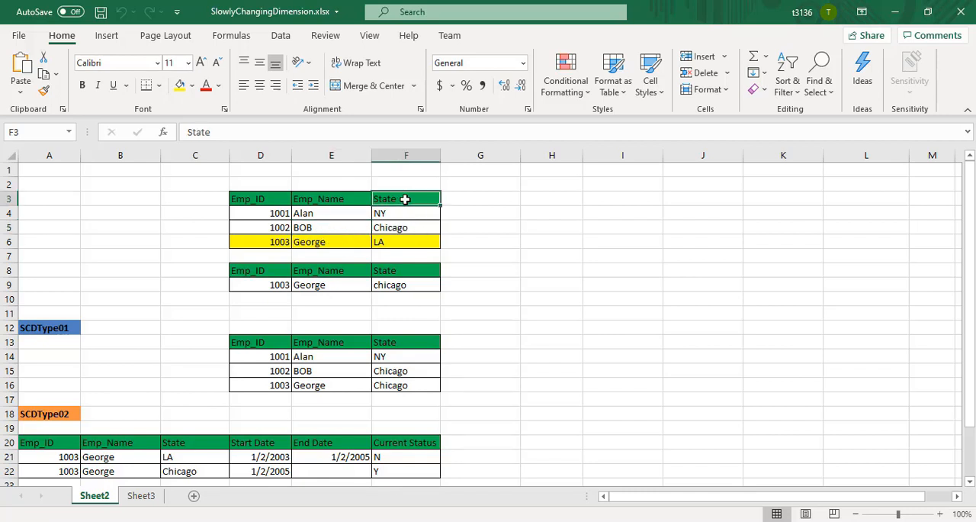
pyautogui.click(340, 285)
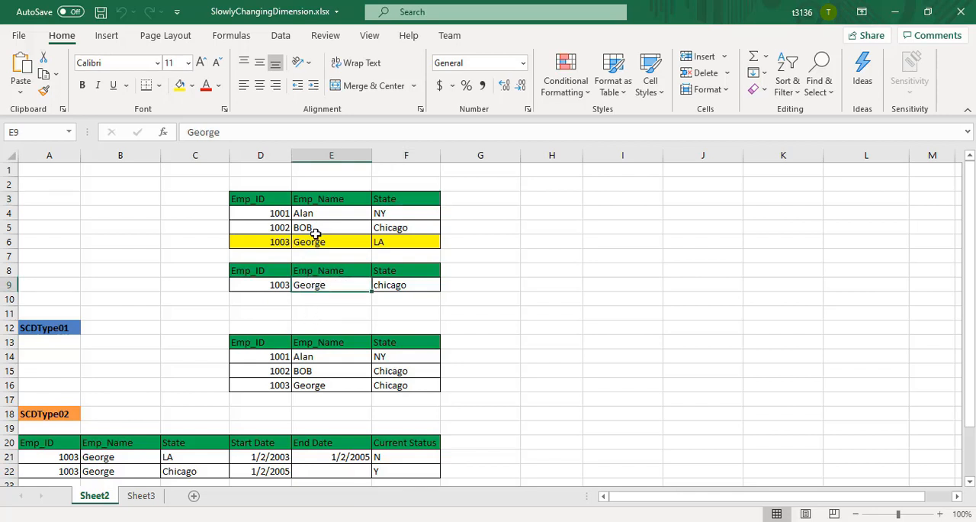
pyautogui.click(392, 233)
pyautogui.click(390, 285)
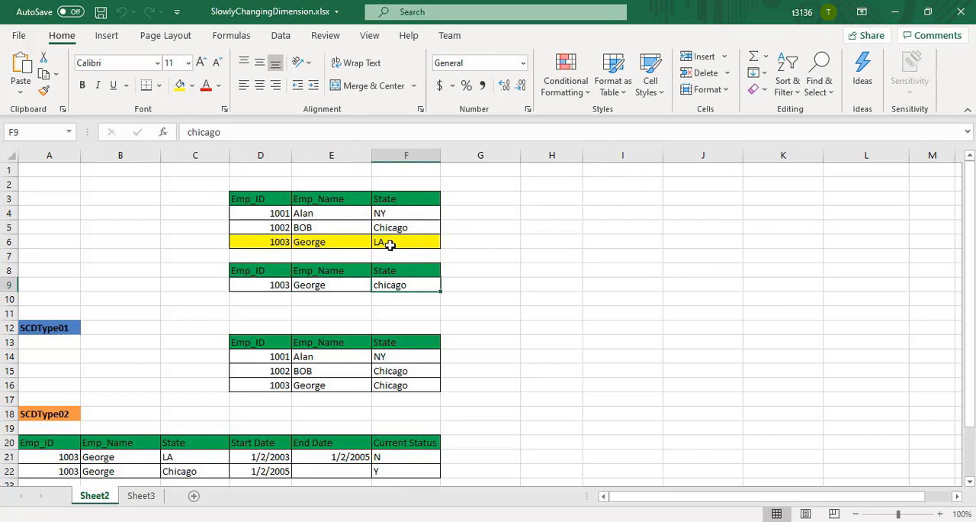
pyautogui.click(395, 198)
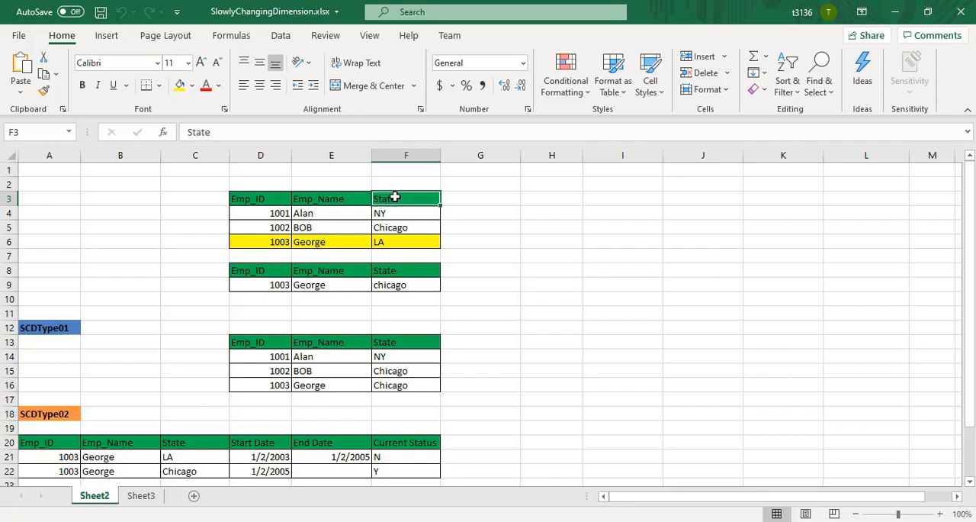
pyautogui.click(348, 311)
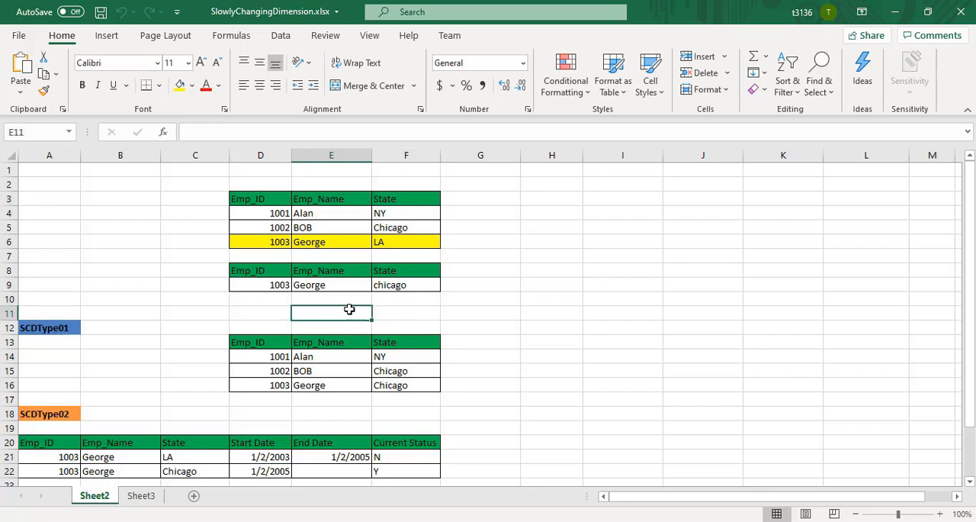
pyautogui.click(410, 284)
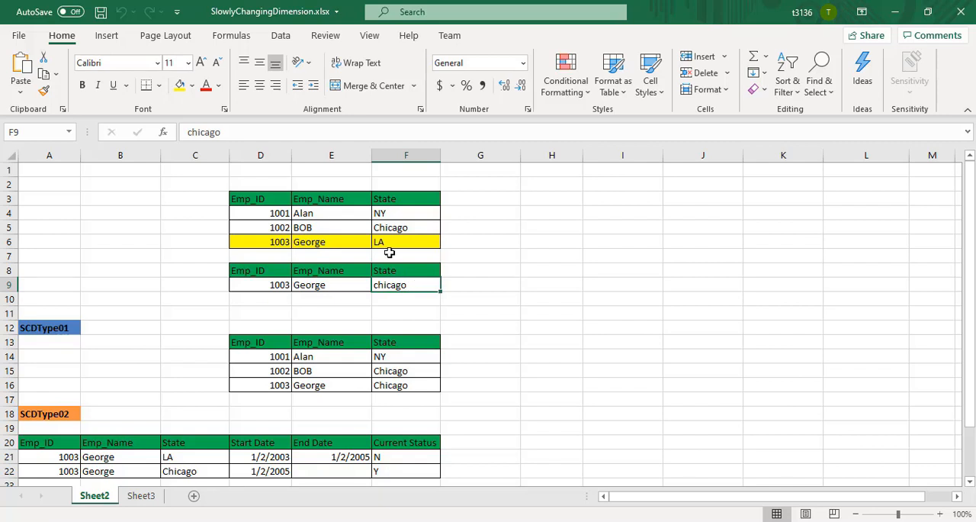
pyautogui.click(385, 243)
pyautogui.click(341, 317)
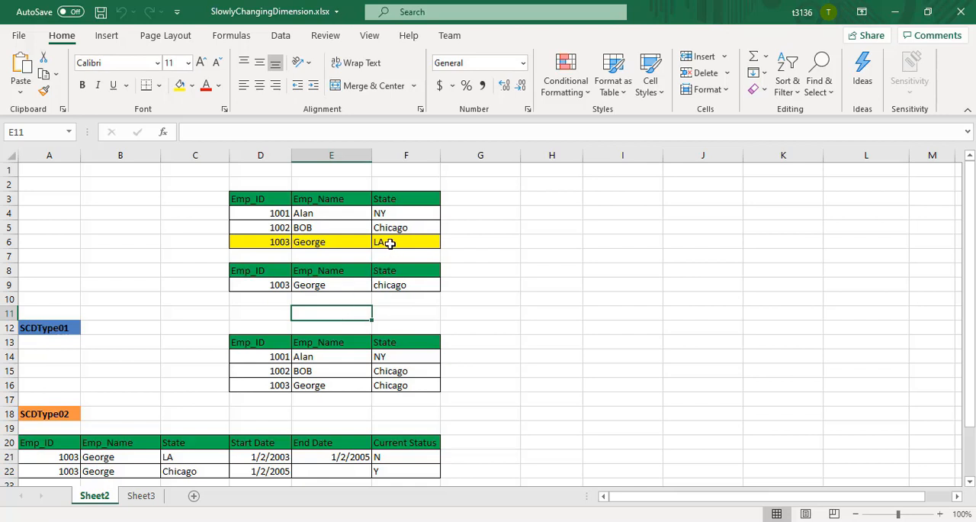
pyautogui.click(320, 287)
# Examine the SCDType01 example, comparing the State values in F6 and F9 with the employee's record in row 16.
pyautogui.click(306, 341)
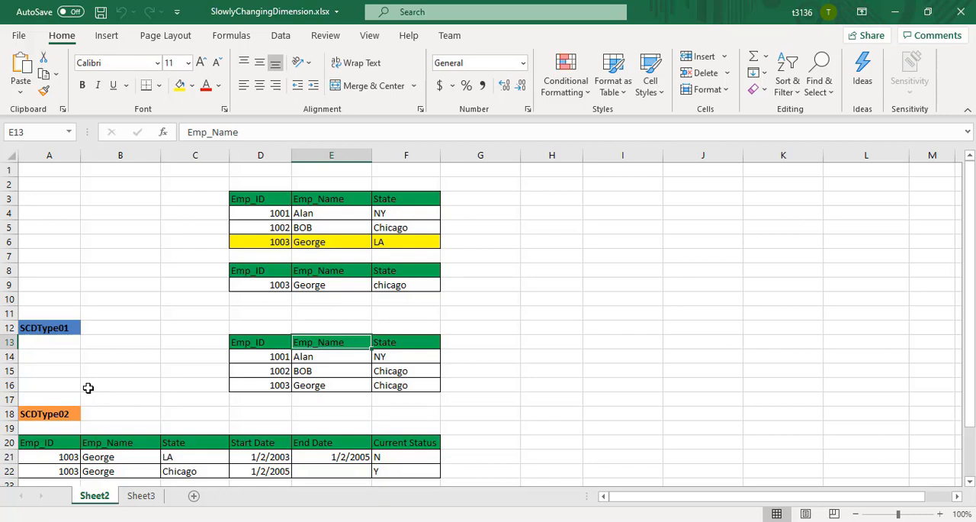
pyautogui.click(49, 329)
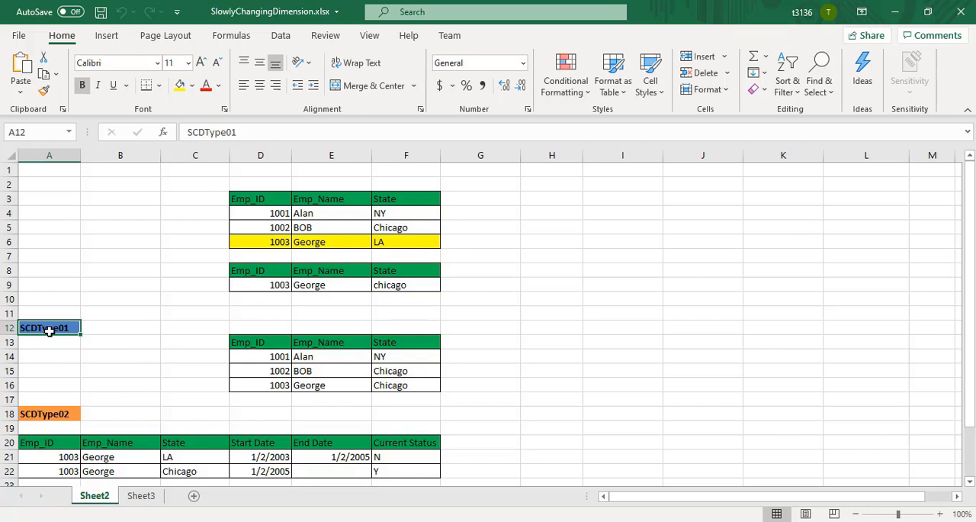
pyautogui.click(401, 282)
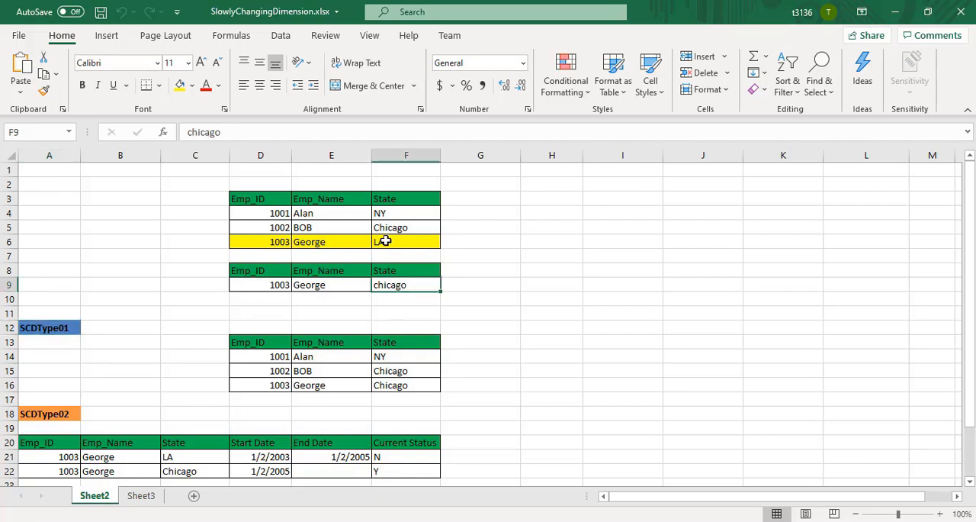
pyautogui.click(385, 241)
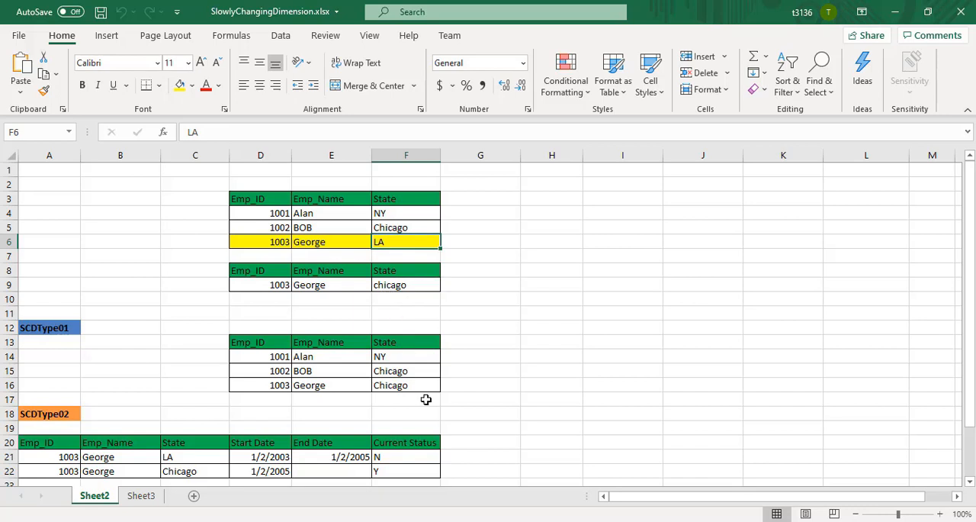
pyautogui.click(398, 385)
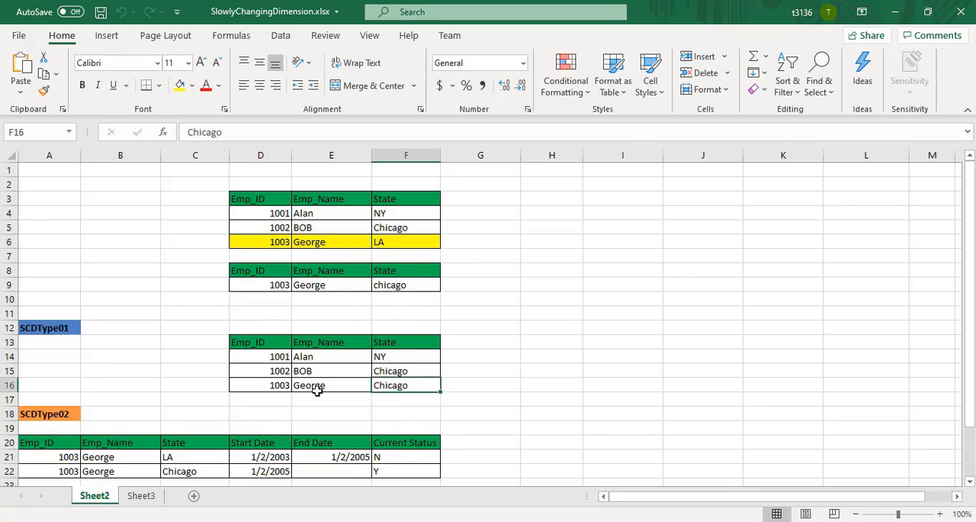
pyautogui.moveTo(279, 385); pyautogui.dragTo(429, 388)
pyautogui.click(415, 384)
pyautogui.click(187, 389)
# Examine the SCDType02 table's tracking columns on Sheet2: Start Date, End Date and Current Status in row 20.
pyautogui.press('Down')
pyautogui.press('Down')
pyautogui.press('Down')
pyautogui.press('Down')
pyautogui.press('Down')
pyautogui.press('Down')
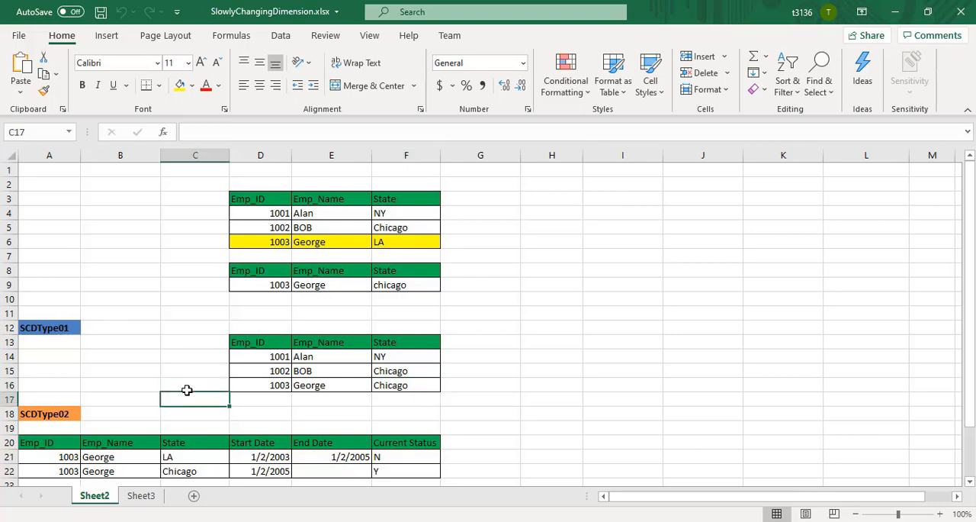
pyautogui.press('Down')
pyautogui.press('Down')
pyautogui.press('Down')
pyautogui.press('Down')
pyautogui.press('Down')
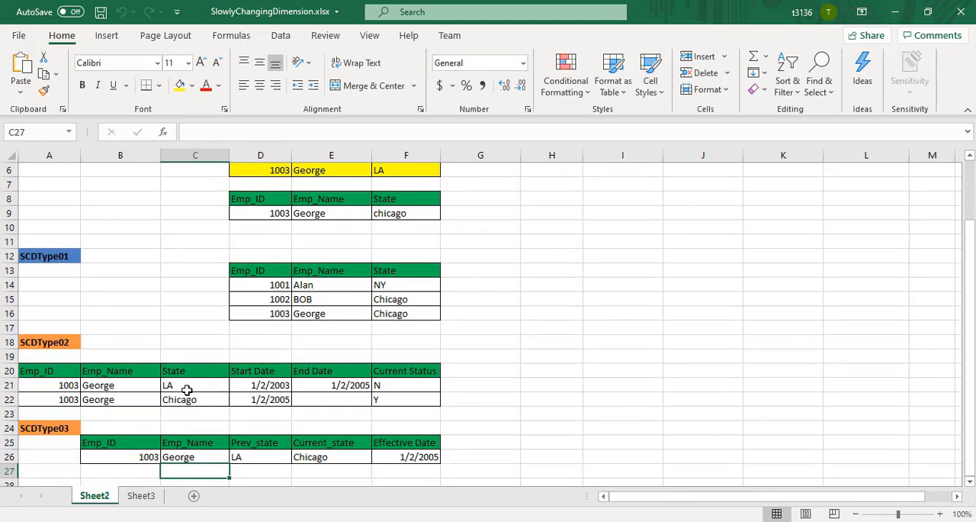
pyautogui.click(252, 370)
pyautogui.click(326, 370)
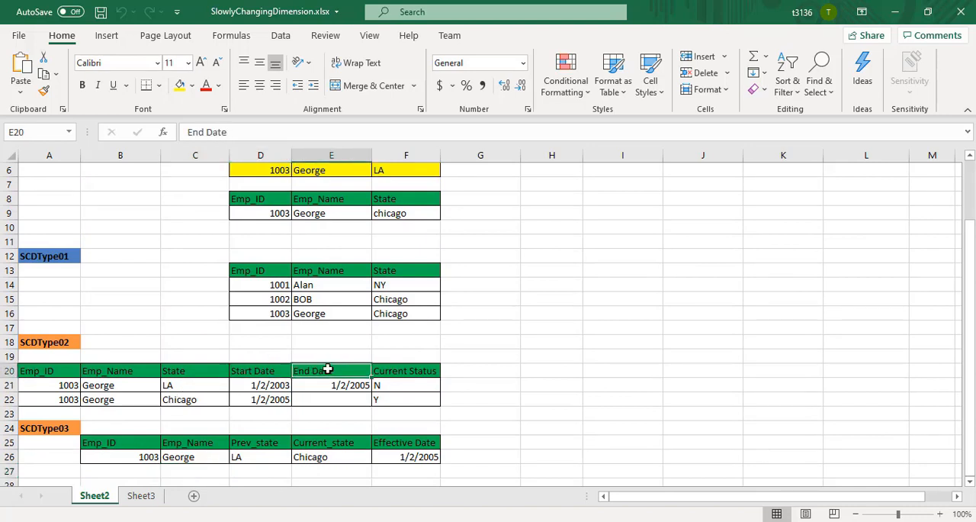
pyautogui.click(414, 372)
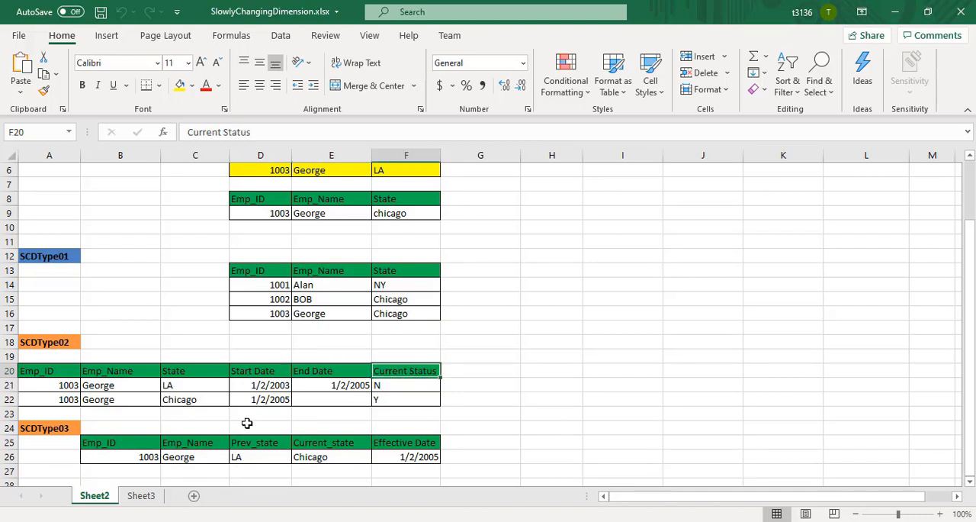
# Compare the State and date values of the employee's old SCDType02 record in row 21 with the new record in row 22.
pyautogui.moveTo(93, 390); pyautogui.dragTo(213, 388)
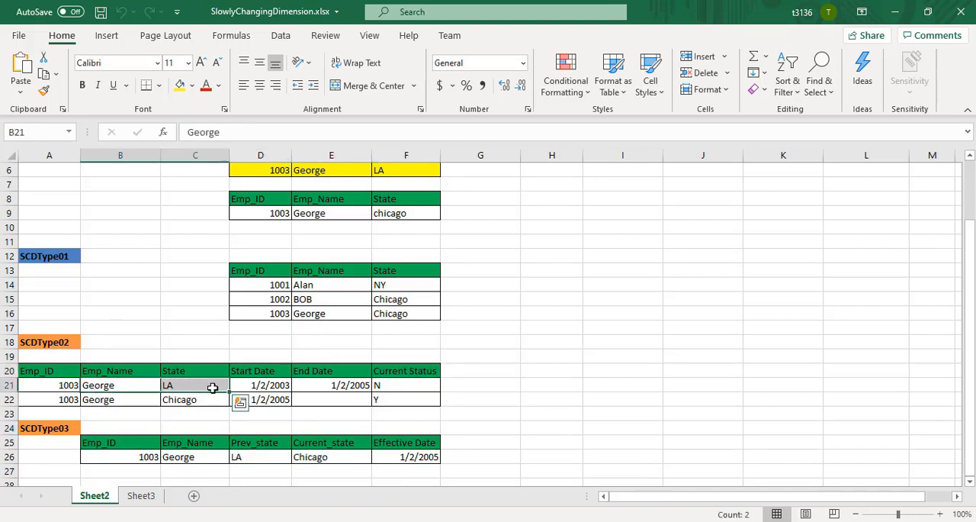
pyautogui.click(212, 387)
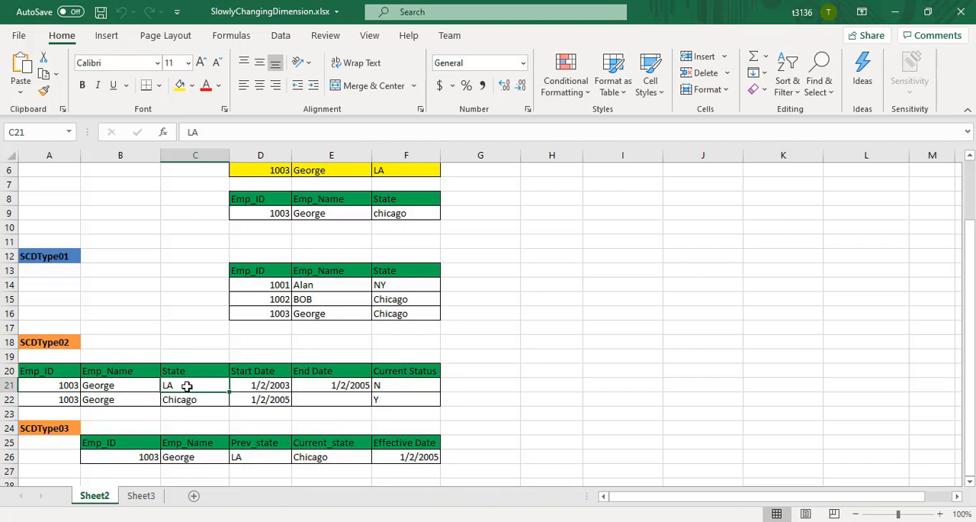
pyautogui.click(267, 385)
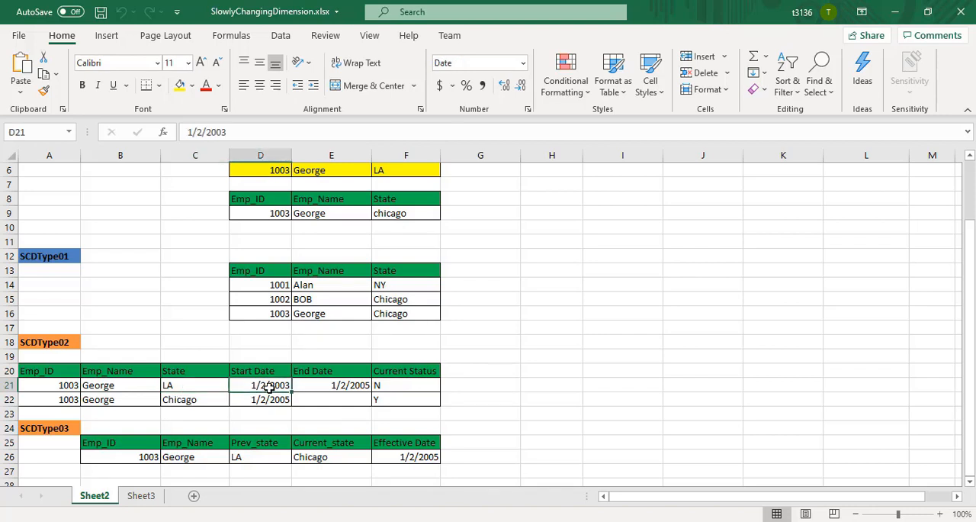
pyautogui.click(333, 385)
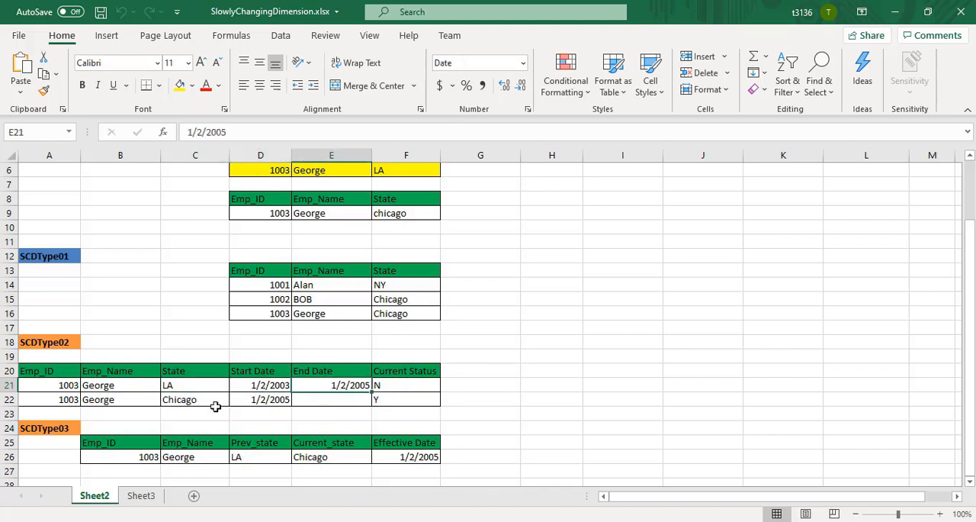
pyautogui.click(202, 386)
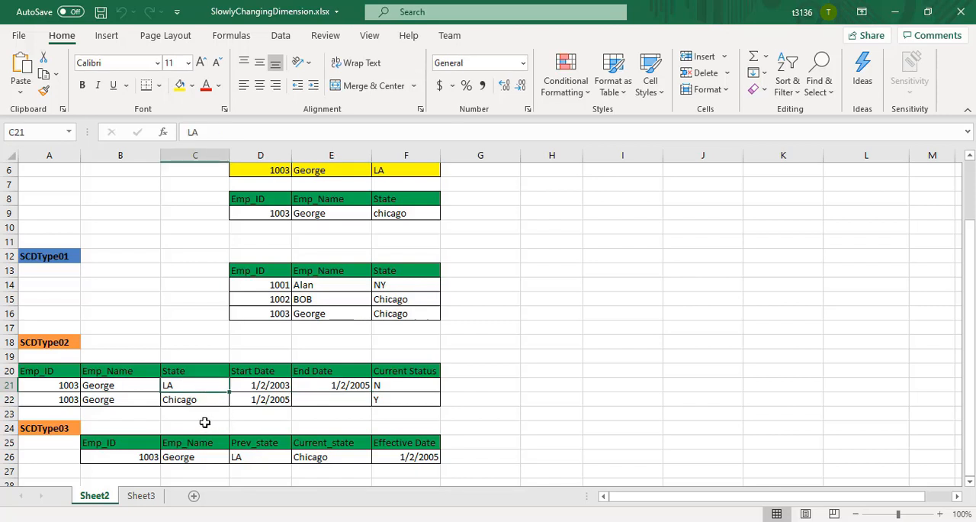
pyautogui.click(192, 402)
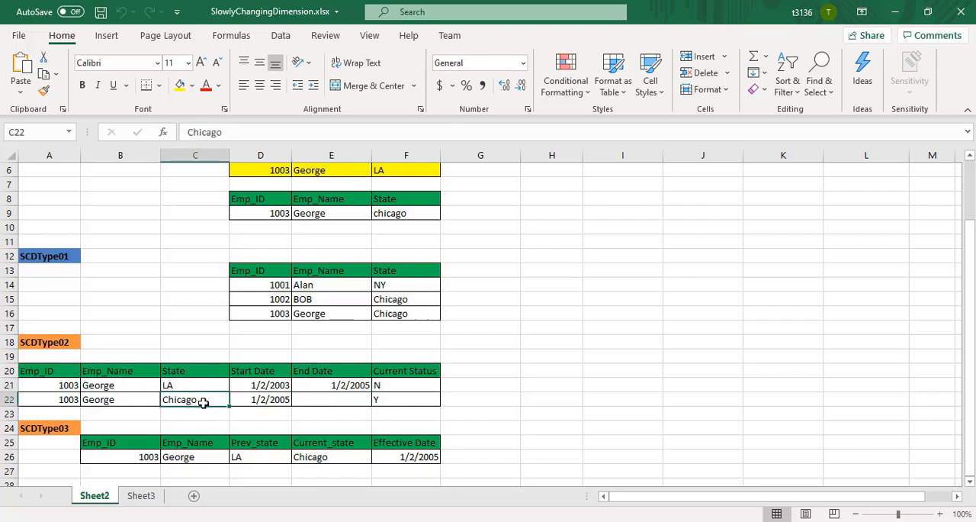
pyautogui.click(270, 400)
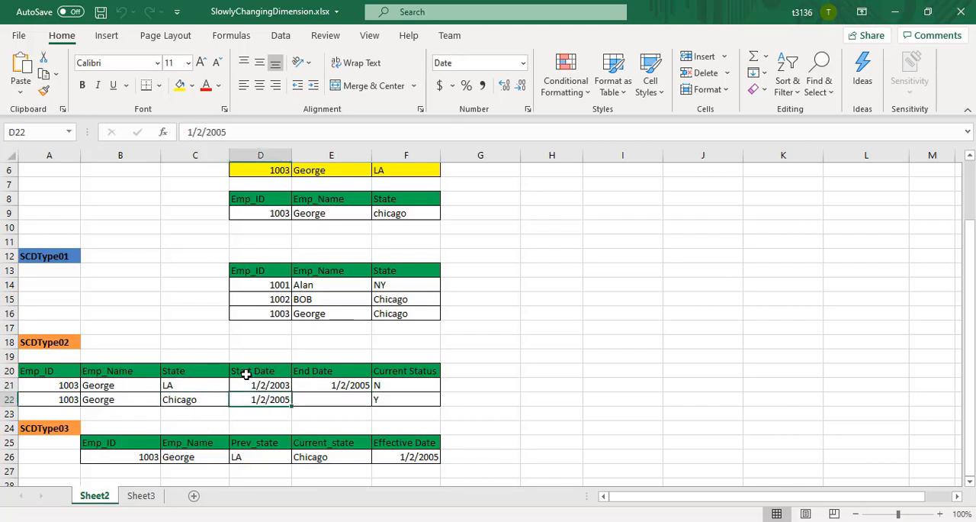
# Review how SCDType02 keeps history through its Start Date, End Date and Current Status columns, checking the status flags in F21 and F22.
pyautogui.click(55, 342)
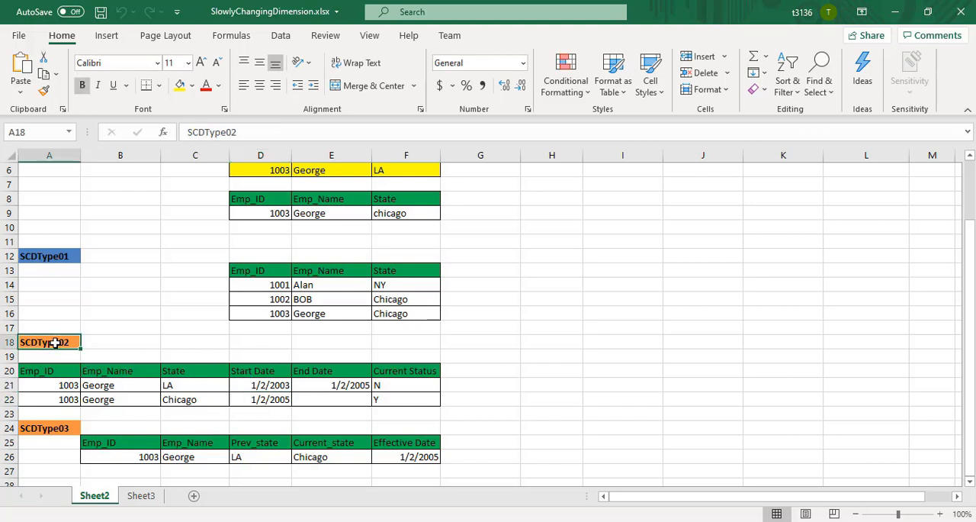
pyautogui.click(260, 372)
pyautogui.click(327, 369)
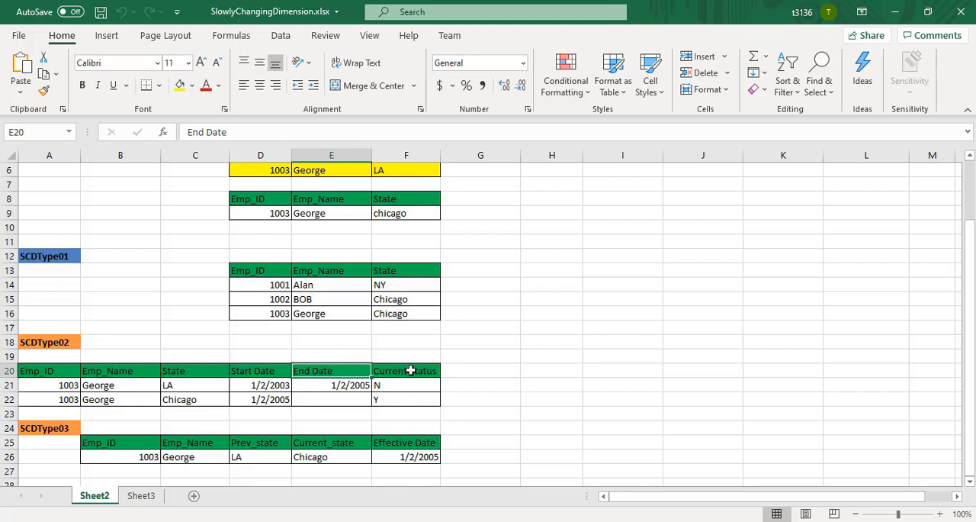
pyautogui.click(407, 373)
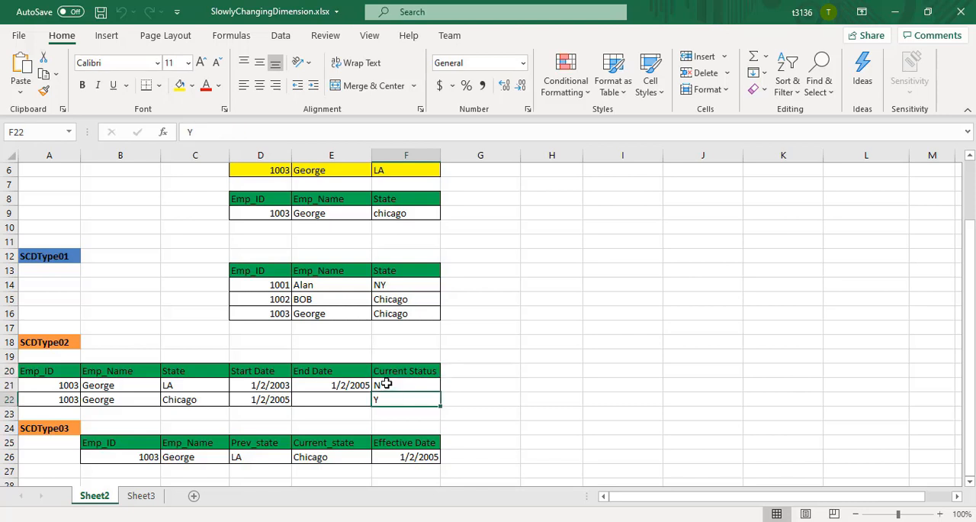
pyautogui.click(386, 384)
pyautogui.click(385, 399)
# Examine the SCDType03 record in row 26, checking its Prev_state, Current_state and Effective Date values.
pyautogui.click(202, 426)
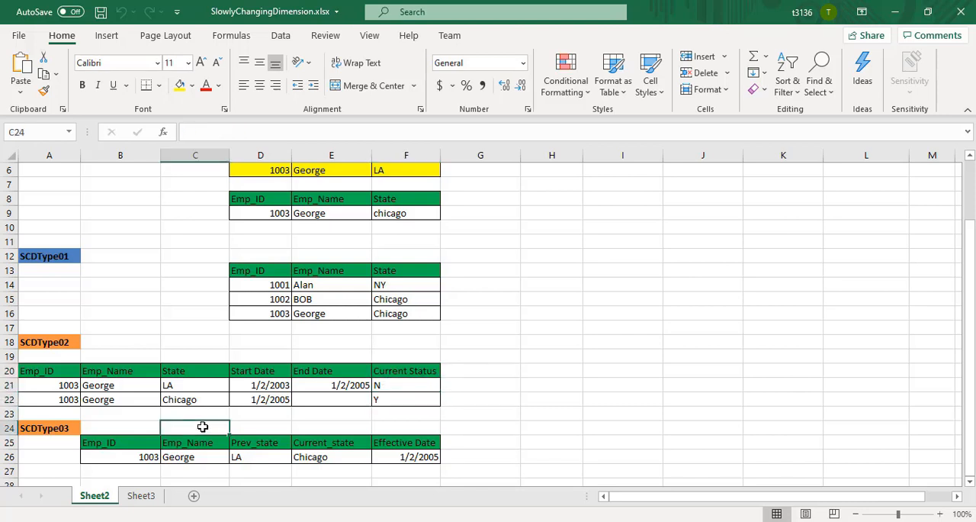
pyautogui.press('Down')
pyautogui.press('Down')
pyautogui.press('Down')
pyautogui.press('Down')
pyautogui.press('Down')
pyautogui.press('Down')
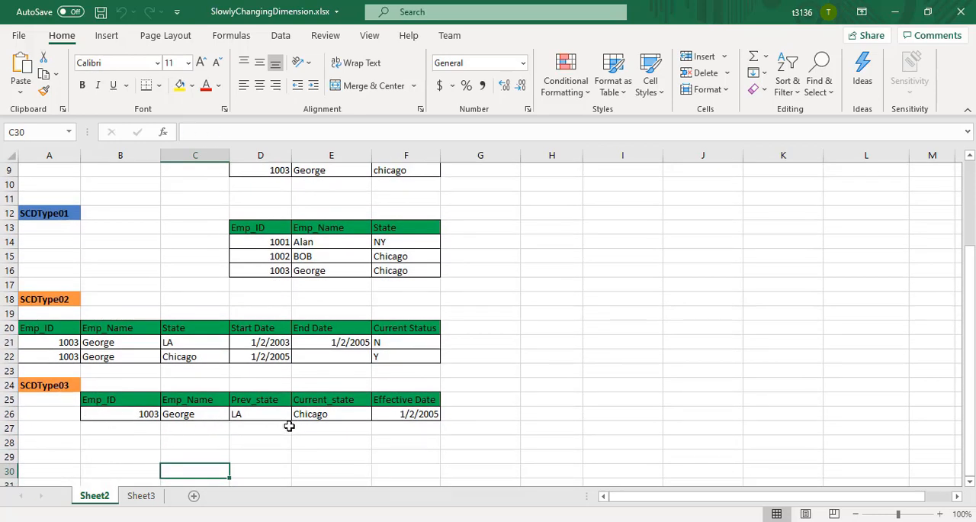
pyautogui.click(252, 416)
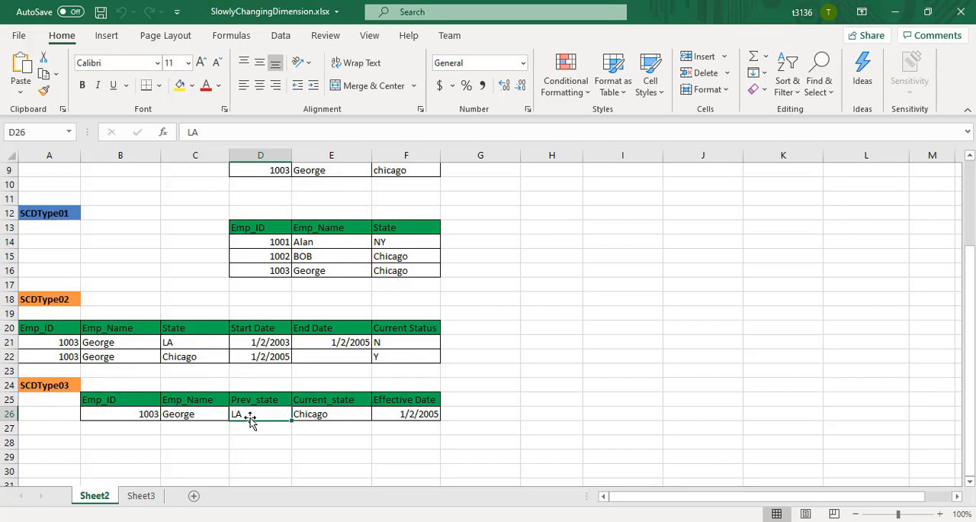
pyautogui.click(341, 413)
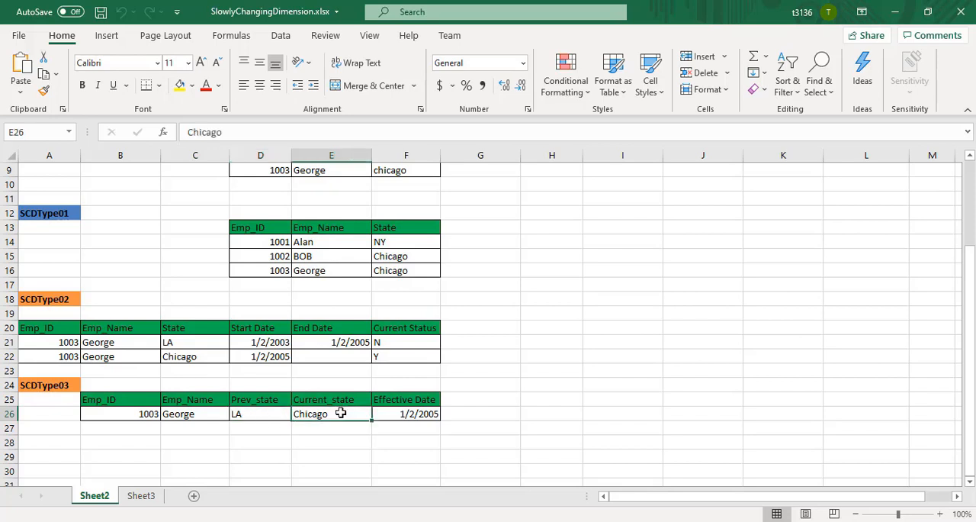
pyautogui.click(422, 414)
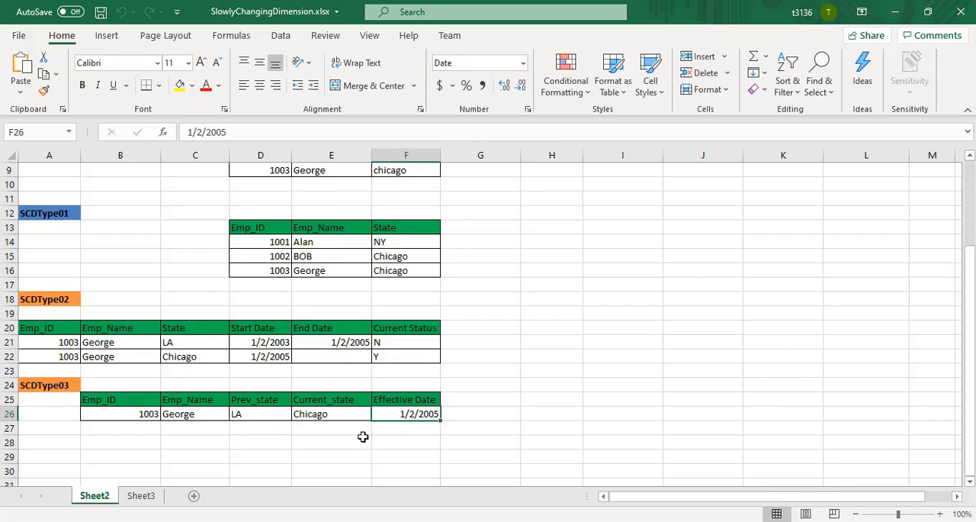
# Compare the SCDType03 Effective Date in F26 with the State and Start Date of the SCDType02 record in row 22.
pyautogui.click(200, 358)
pyautogui.click(427, 416)
pyautogui.click(275, 357)
# Return to the top of Sheet2 and select the SCDType01 heading in A12, then the SCDType02 heading in A18.
pyautogui.hotkey('ctrl', 'Up')
pyautogui.hotkey('ctrl', 'Up')
pyautogui.hotkey('ctrl', 'Up')
pyautogui.hotkey('ctrl', 'Up')
pyautogui.hotkey('ctrl', 'Up')
pyautogui.hotkey('ctrl', 'Up')
pyautogui.hotkey('ctrl', 'Up')
pyautogui.hotkey('ctrl', 'Up')
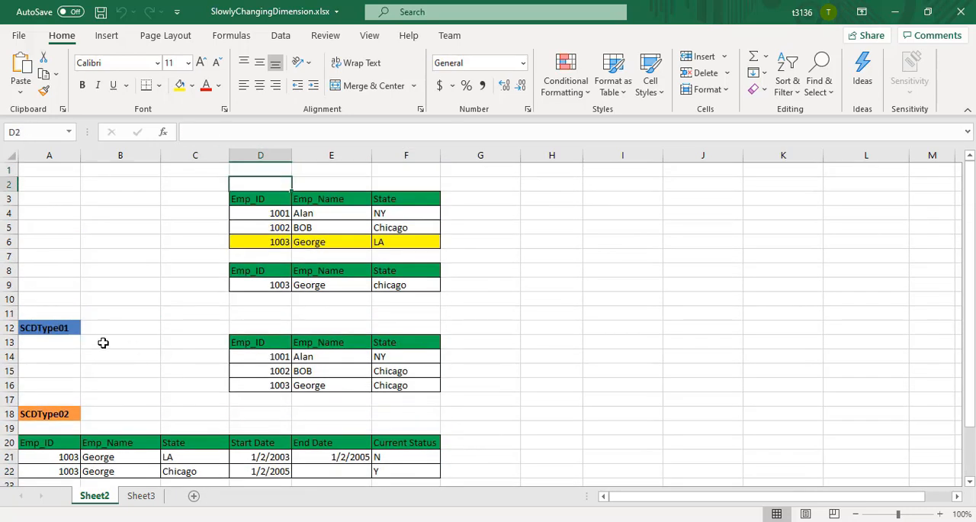
pyautogui.click(46, 328)
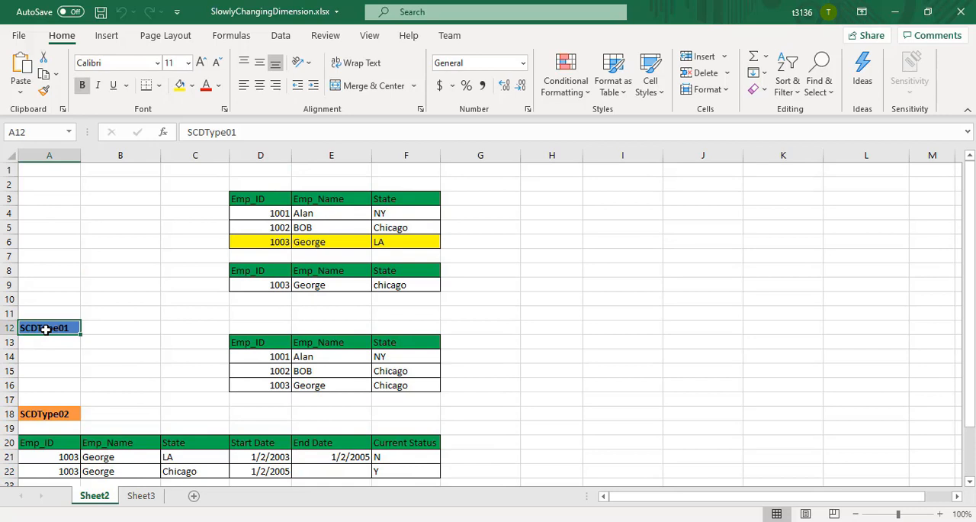
pyautogui.click(48, 410)
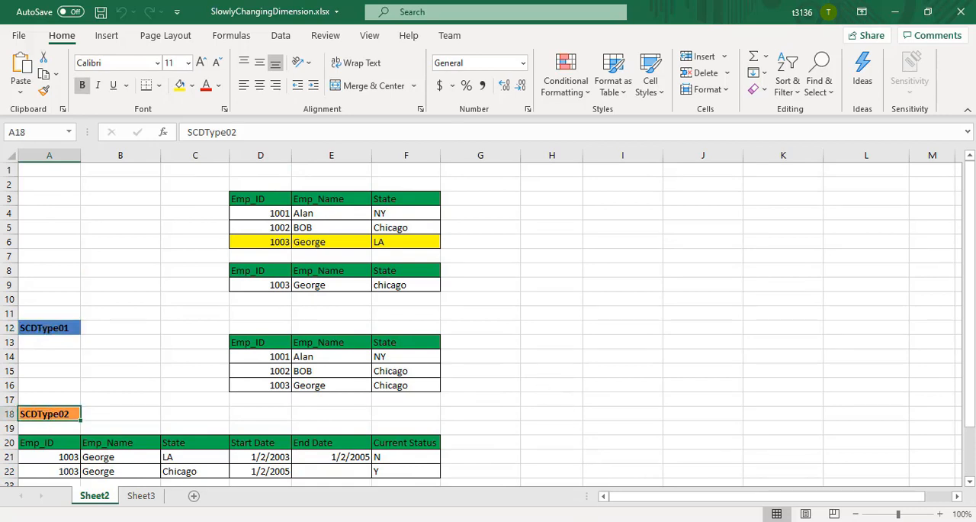
# Switch to SCD.txt in Notepad++ and copy the create table SRC_Employee statement.
pyautogui.click(580, 521)
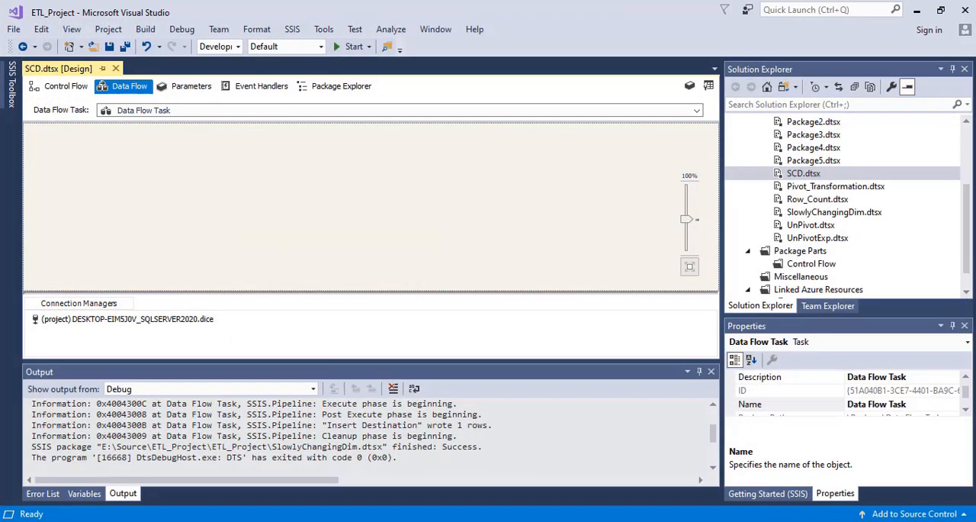
pyautogui.click(580, 521)
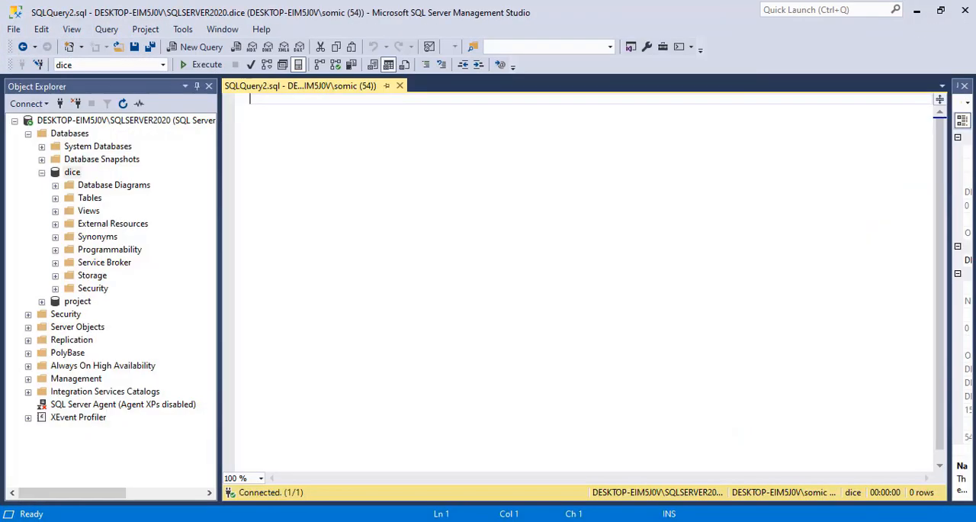
pyautogui.click(533, 521)
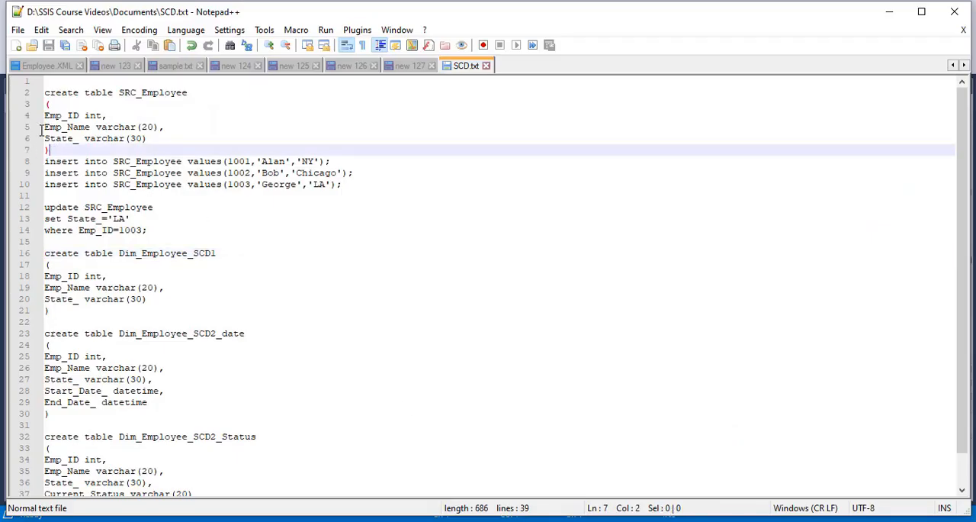
pyautogui.moveTo(47, 150); pyautogui.dragTo(32, 92)
pyautogui.rightClick(76, 125)
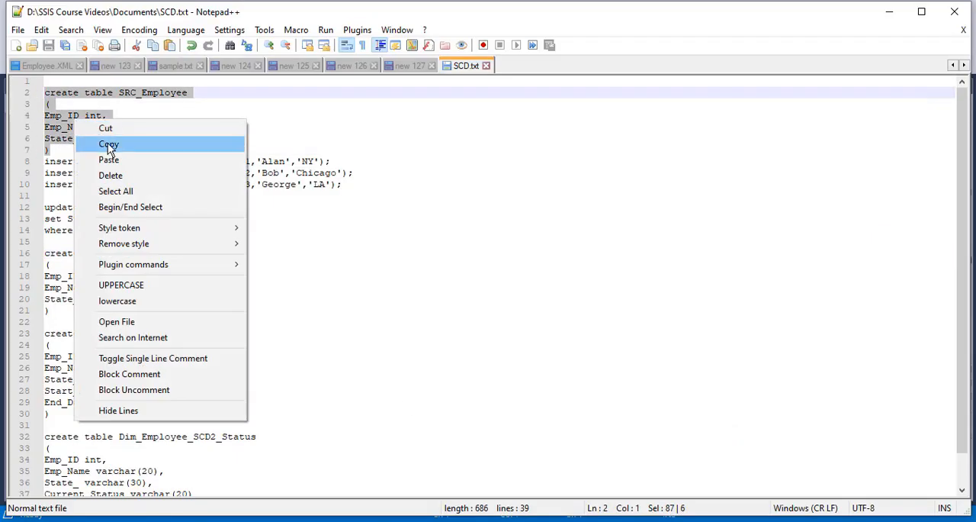
pyautogui.click(99, 143)
# Paste the create table SRC_Employee statement into SQLQuery2.sql in SQL Server Management Studio and execute it on the dice database.
pyautogui.click(609, 519)
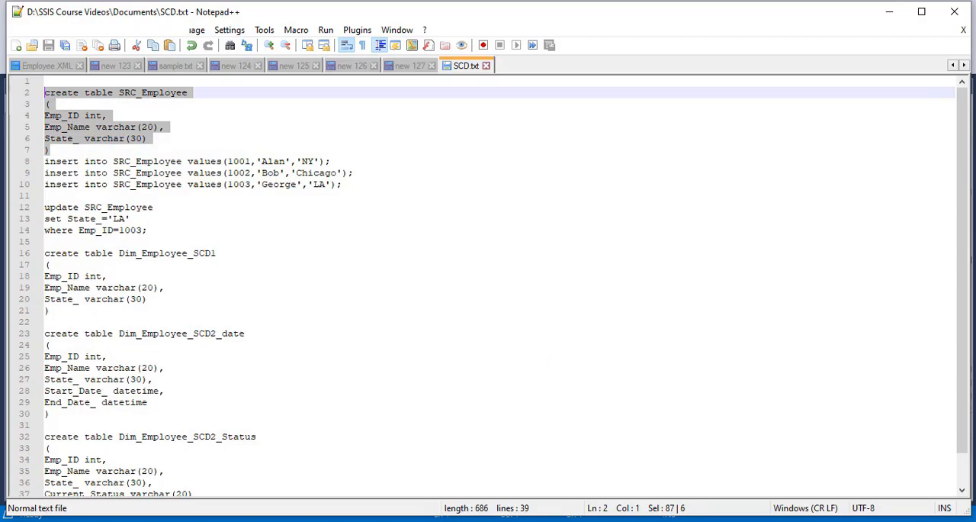
pyautogui.press('Return')
pyautogui.press('Return')
pyautogui.press('Return')
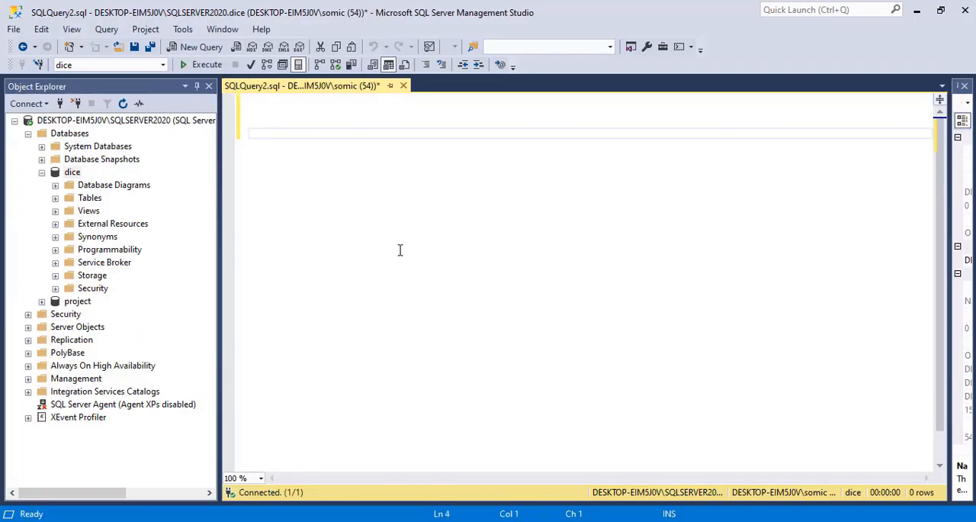
pyautogui.hotkey('ctrl', 'v')
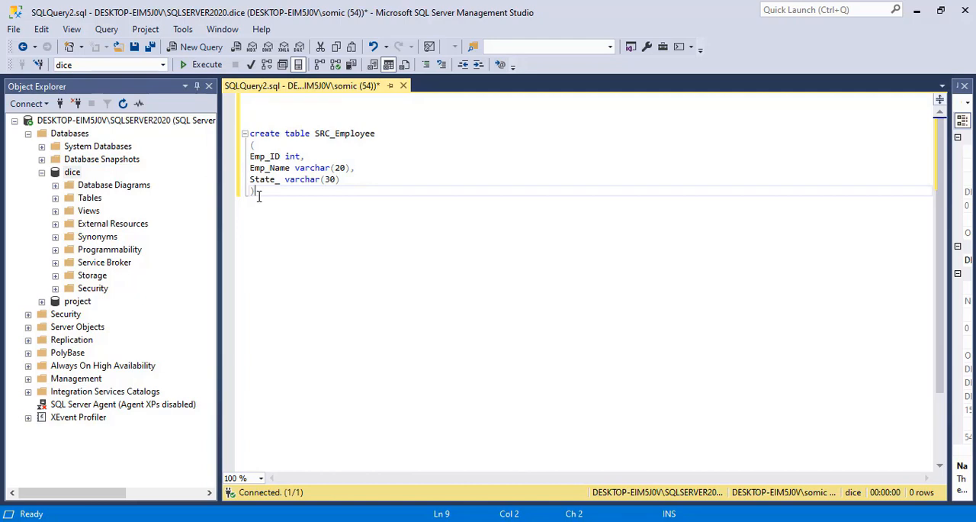
pyautogui.moveTo(259, 196); pyautogui.dragTo(249, 132)
pyautogui.click(201, 68)
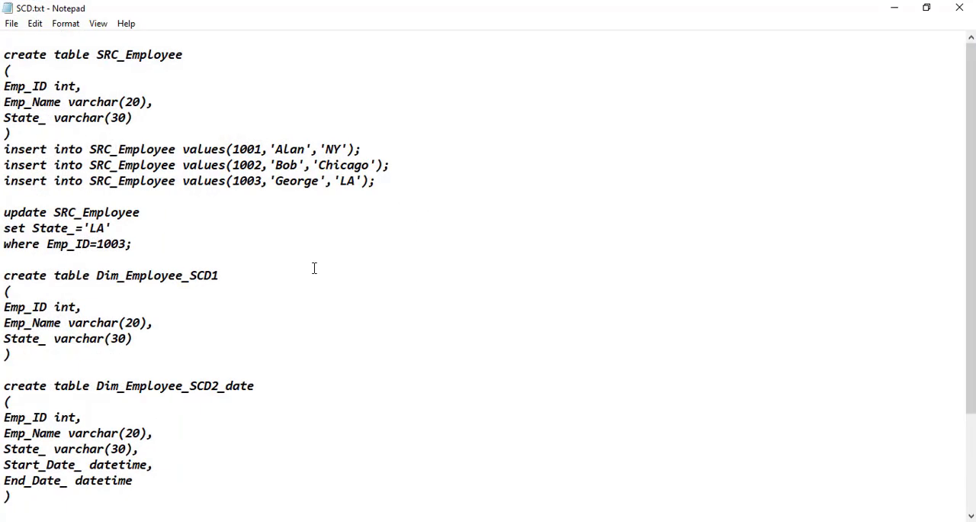
# Copy the three insert into SRC_Employee statements from SCD.txt in Notepad.
pyautogui.moveTo(381, 187); pyautogui.dragTo(2, 147)
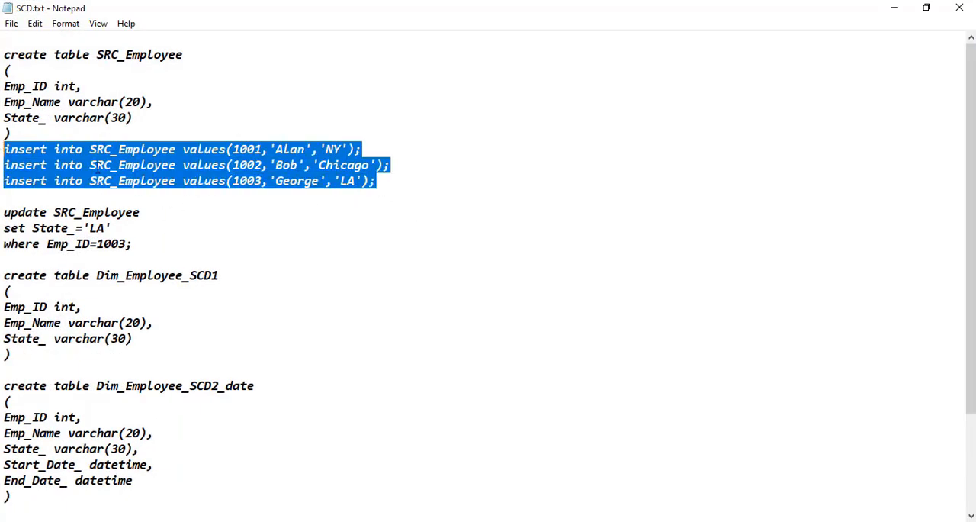
pyautogui.rightClick(102, 166)
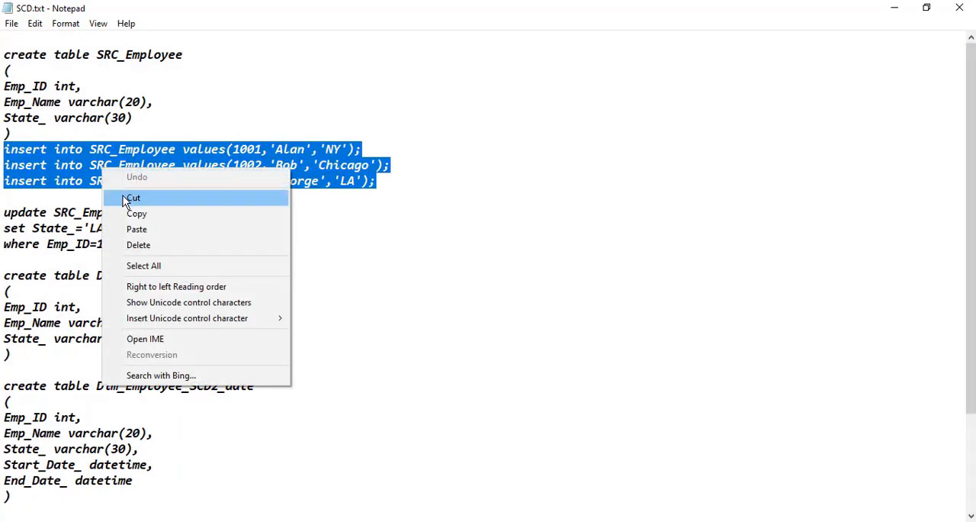
pyautogui.click(133, 214)
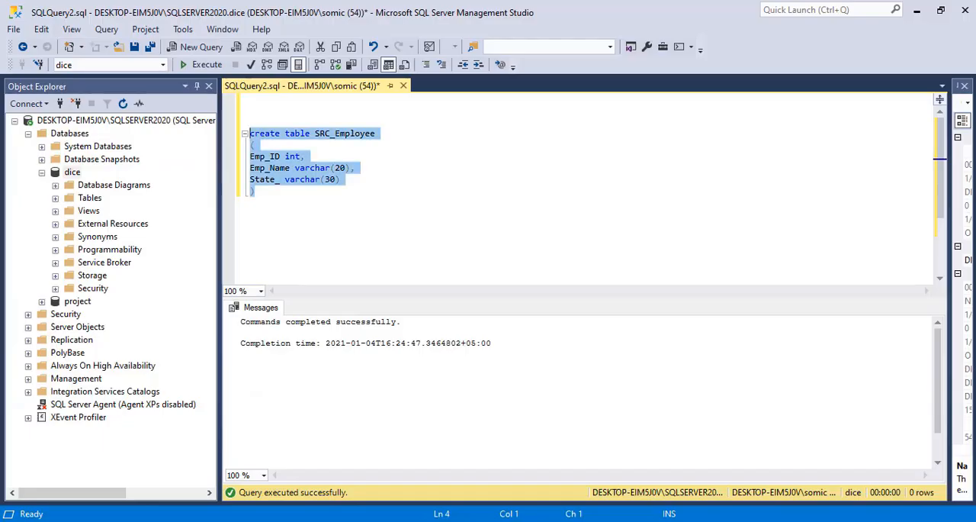
# Remove the blank lines above the create table SRC_Employee statement in SQLQuery2.sql.
pyautogui.click(273, 191)
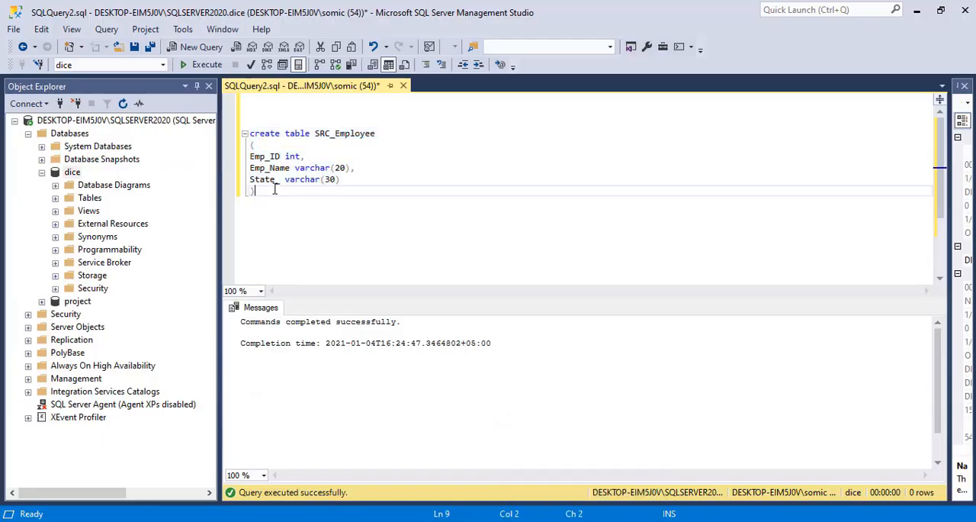
pyautogui.click(251, 138)
pyautogui.press('BackSpace')
pyautogui.press('BackSpace')
pyautogui.press('BackSpace')
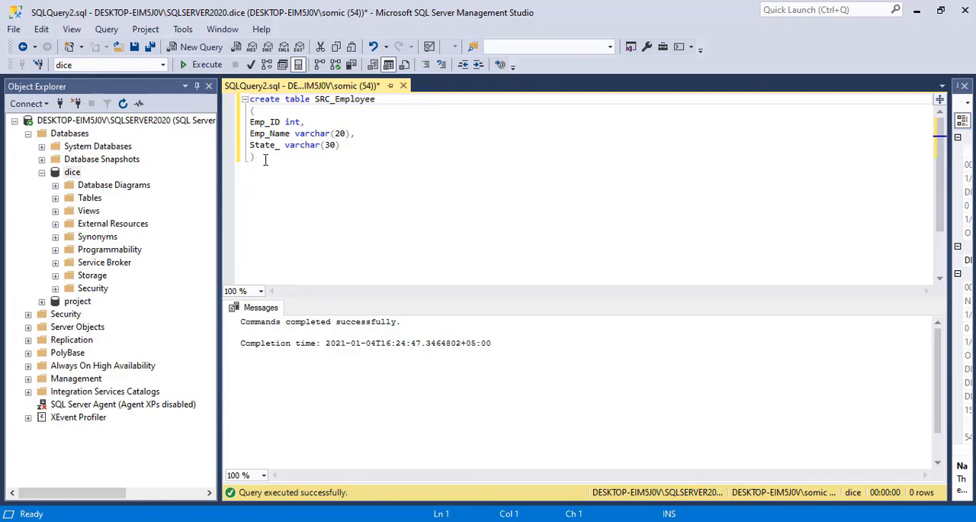
# Paste the three insert into SRC_Employee statements below the create table statement in SQLQuery2.sql and execute only them.
pyautogui.click(265, 160)
pyautogui.press('Return')
pyautogui.press('Return')
pyautogui.hotkey('ctrl', 'v')
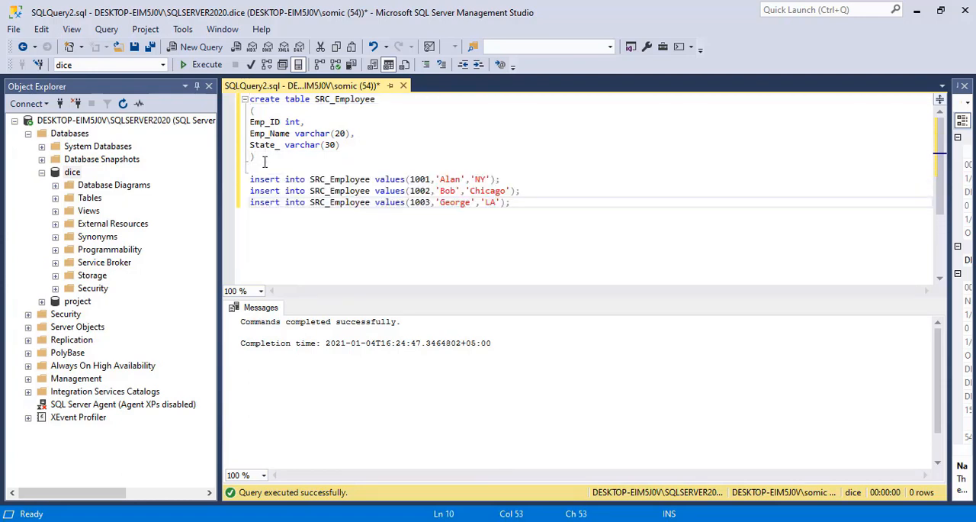
pyautogui.moveTo(532, 211); pyautogui.dragTo(231, 180)
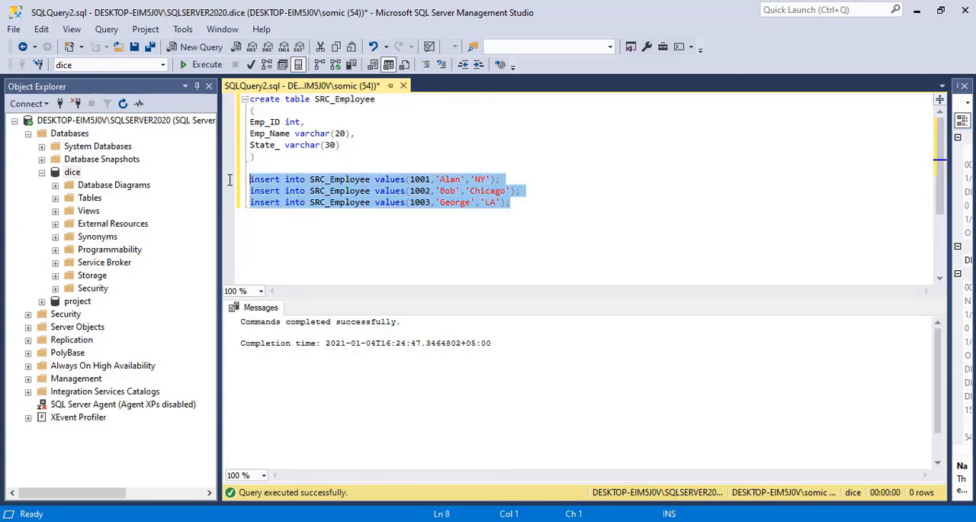
pyautogui.click(187, 65)
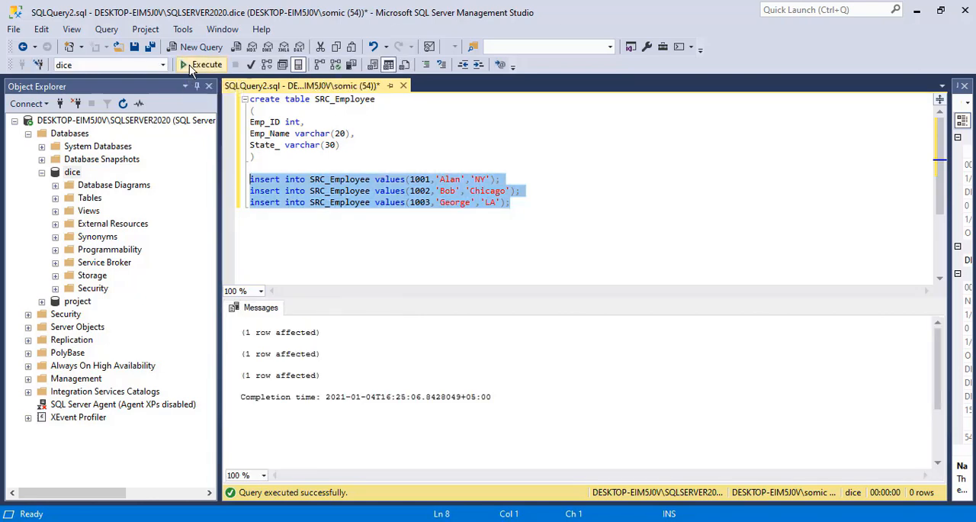
# Add the query select * from SRC_Employee below the insert statements and execute it on its own.
pyautogui.click(537, 201)
pyautogui.press('Return')
pyautogui.press('Return')
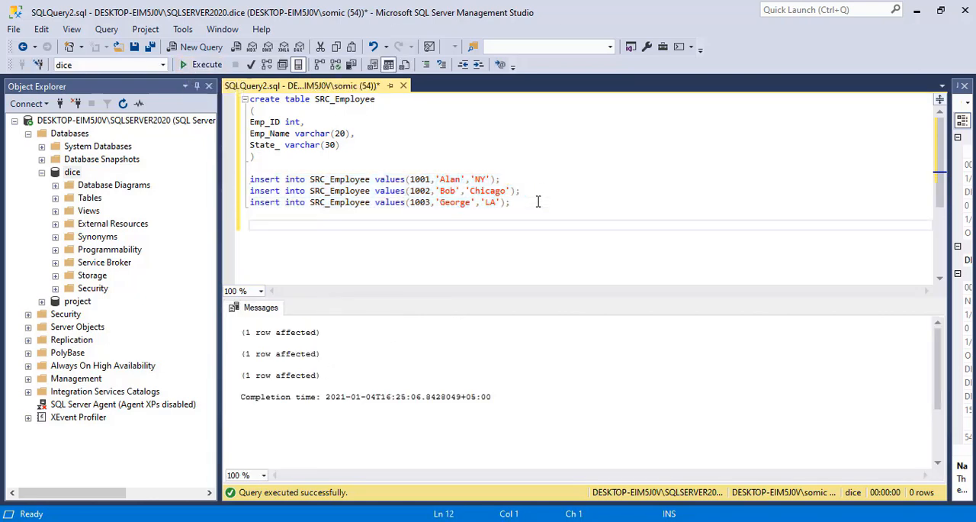
pyautogui.write('select')
pyautogui.press('BackSpace')
pyautogui.press('BackSpace')
pyautogui.press('BackSpace')
pyautogui.press('BackSpace')
pyautogui.write('lect ')
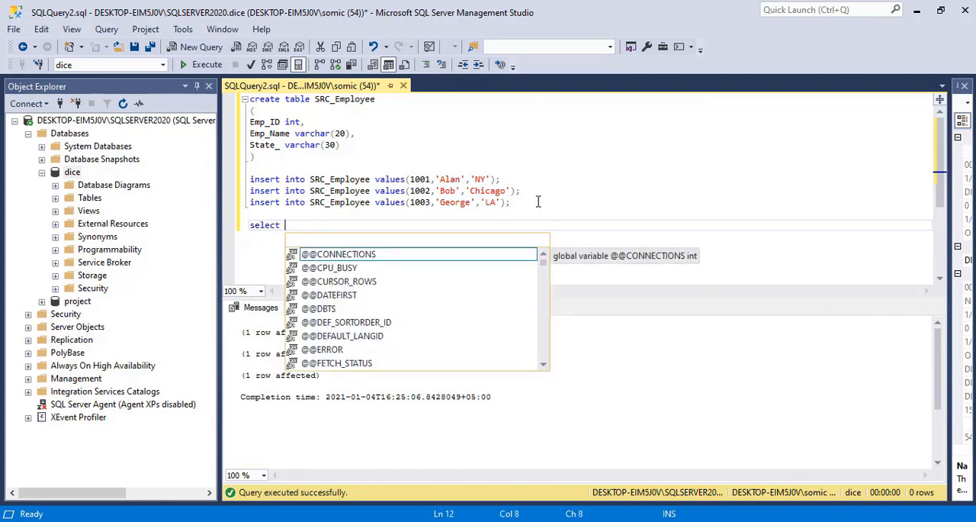
pyautogui.write('*')
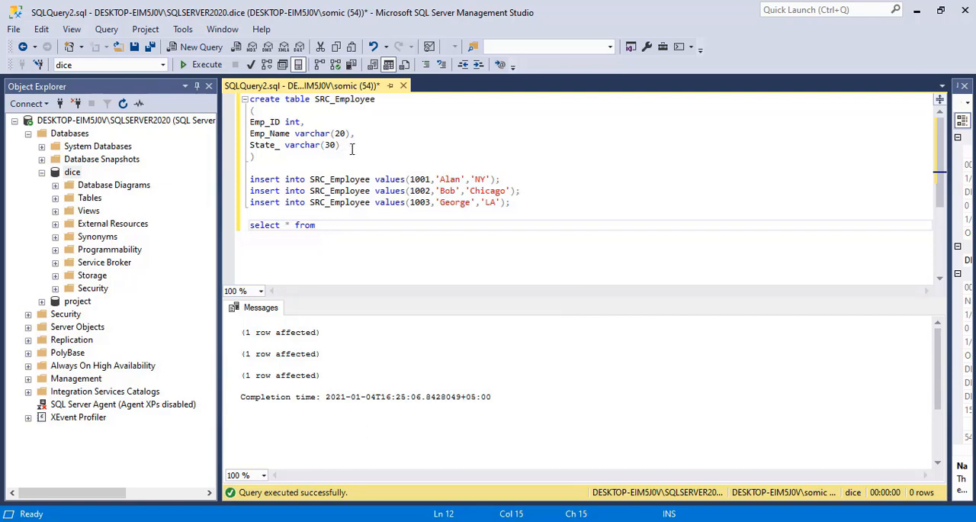
pyautogui.doubleClick(343, 99)
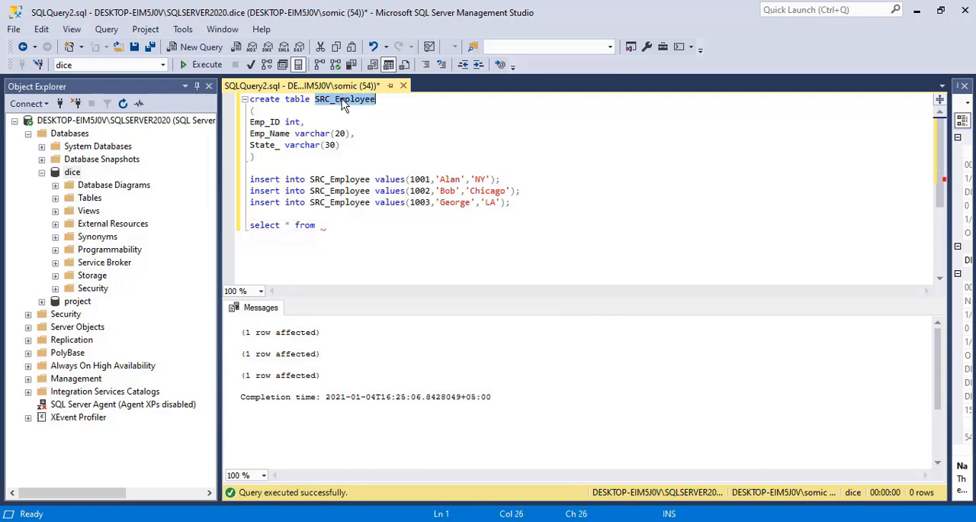
pyautogui.click(331, 225)
pyautogui.hotkey('ctrl', 'v')
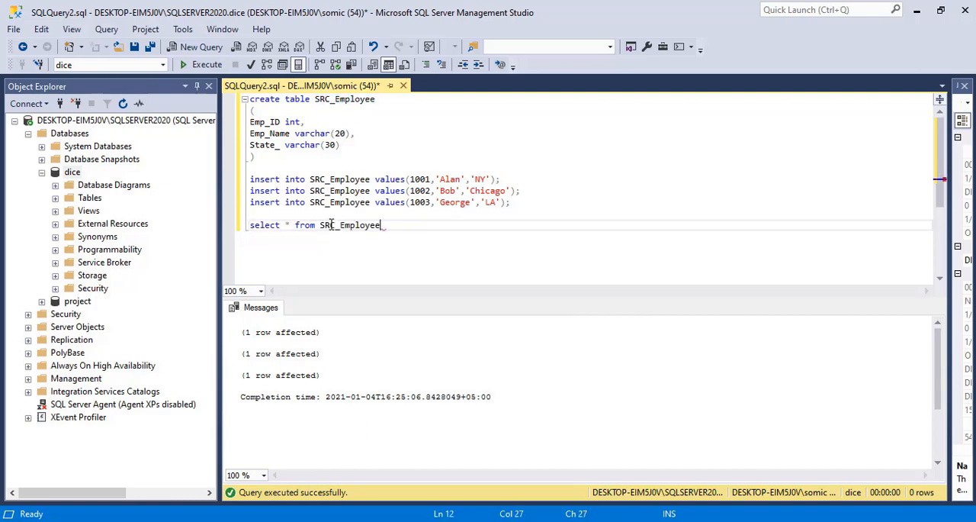
pyautogui.moveTo(403, 227); pyautogui.dragTo(245, 222)
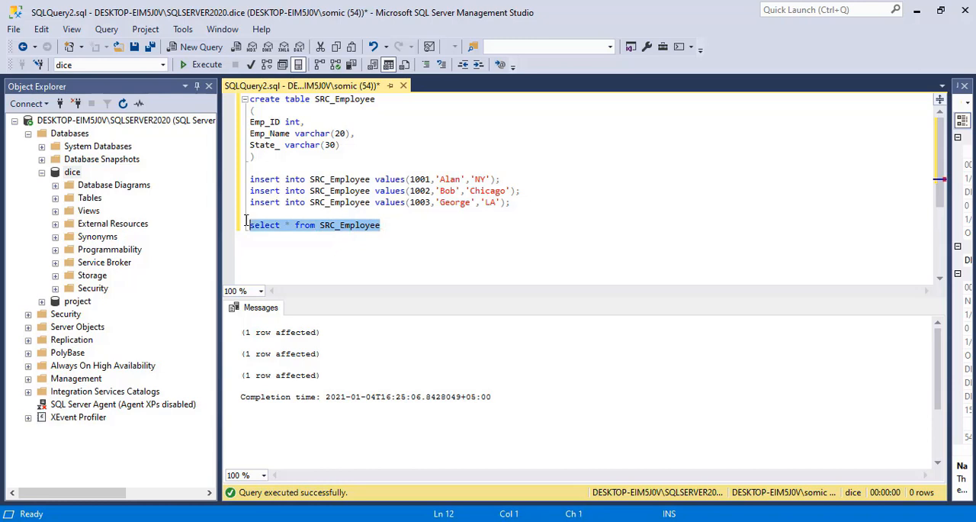
pyautogui.click(200, 66)
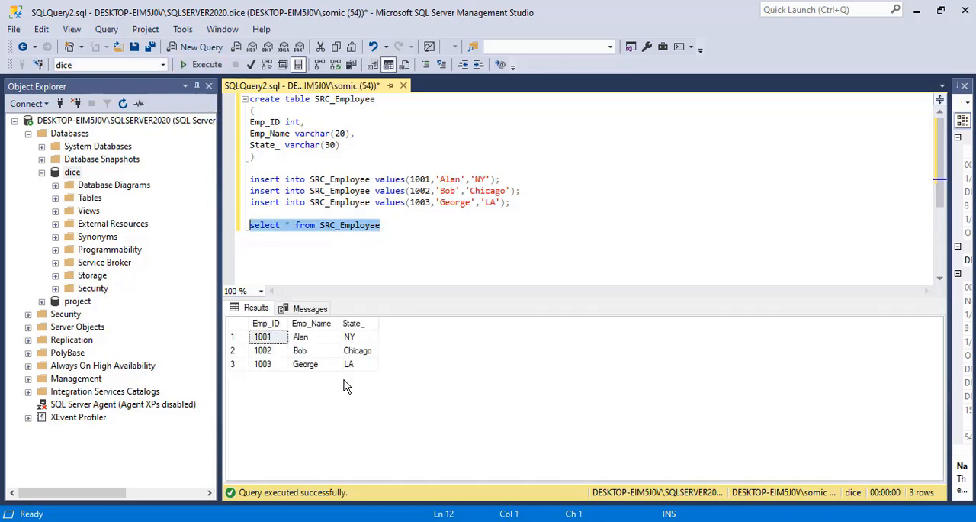
# Switch to SCD.txt in Notepad and copy the create table Dim_Employee_SCD1 statement.
pyautogui.click(606, 521)
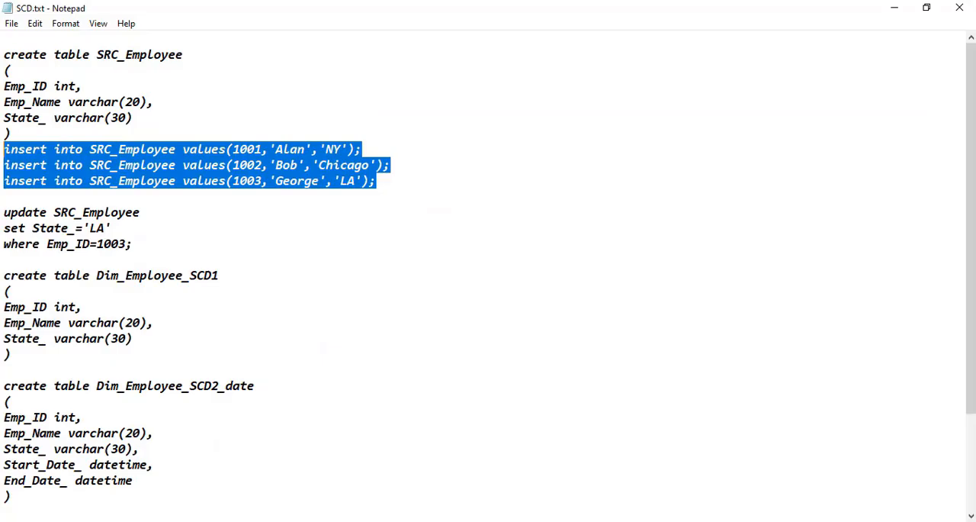
pyautogui.click(221, 286)
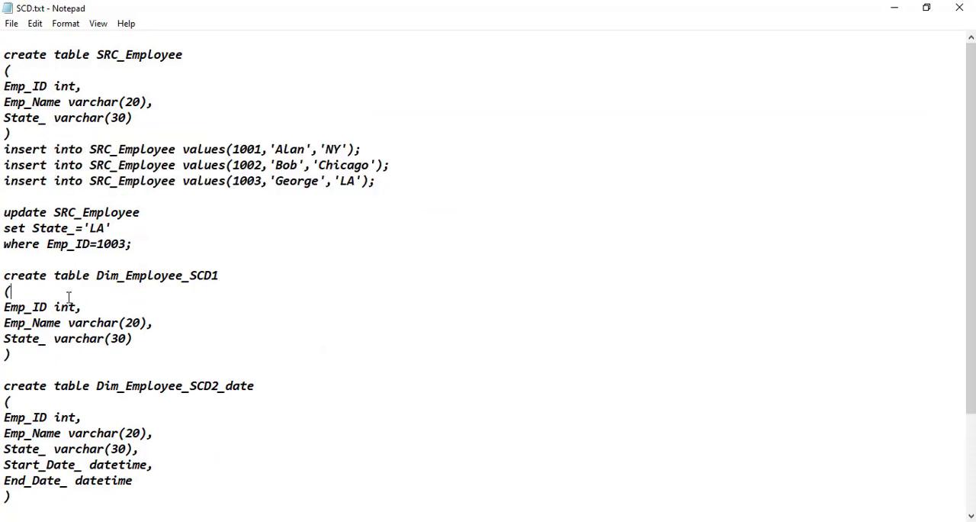
pyautogui.moveTo(29, 357); pyautogui.dragTo(3, 281)
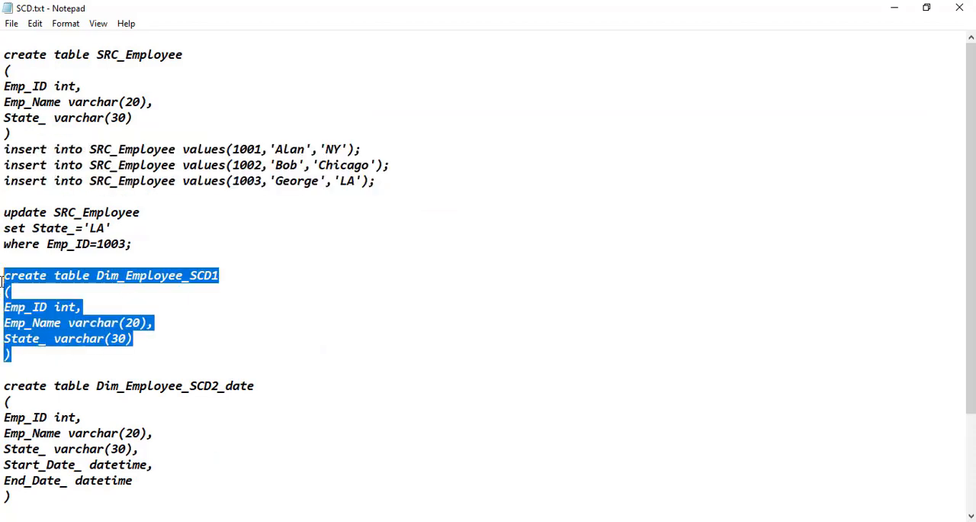
pyautogui.rightClick(66, 314)
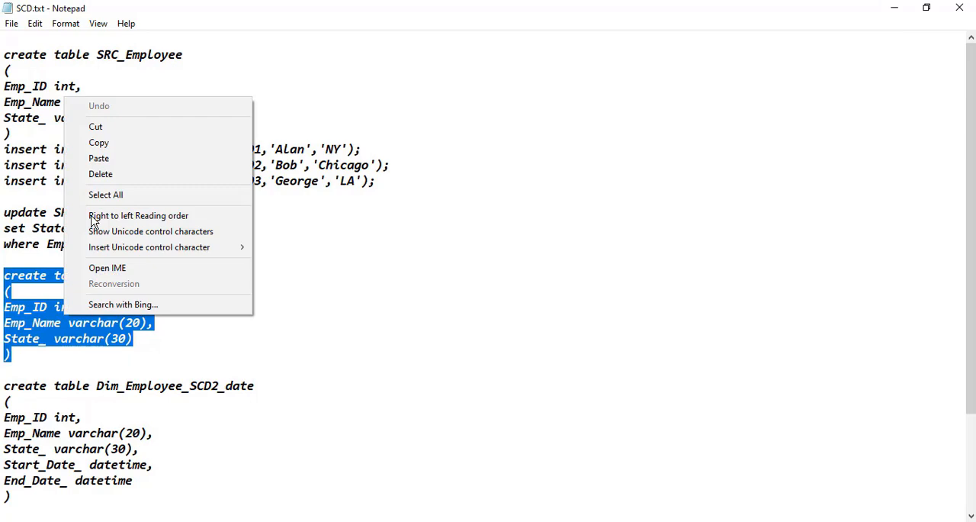
pyautogui.click(113, 145)
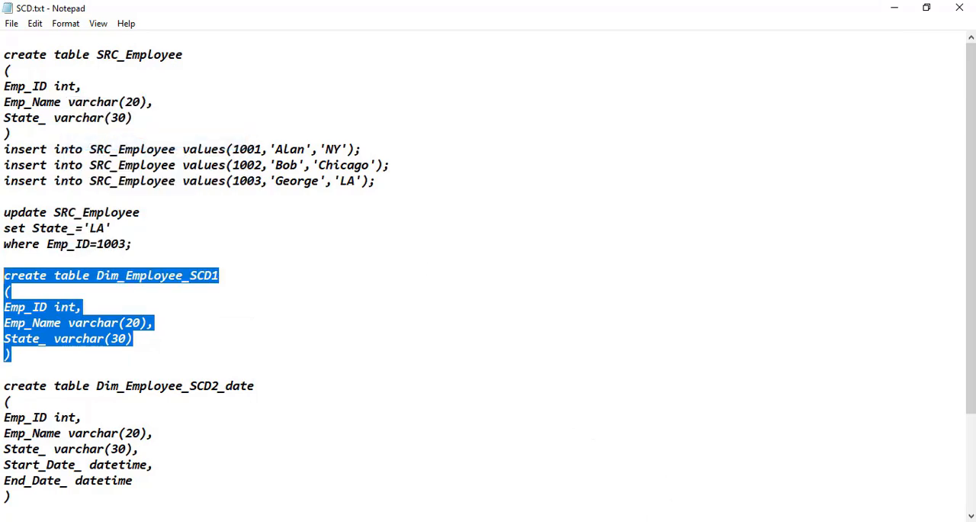
# Paste the create table Dim_Employee_SCD1 statement below the select query in SQL Server Management Studio and execute only that statement.
pyautogui.moveTo(615, 520)
pyautogui.click(615, 473)
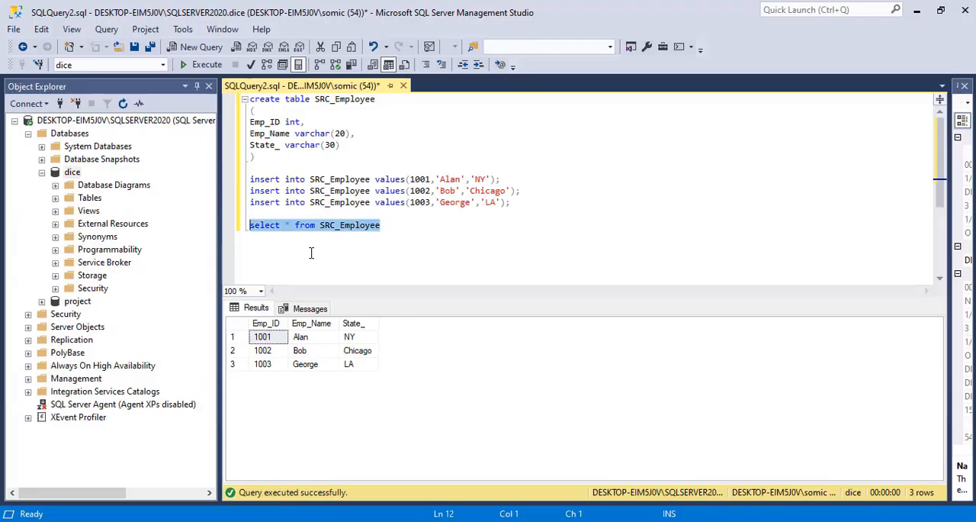
pyautogui.click(410, 223)
pyautogui.press('Return')
pyautogui.press('Return')
pyautogui.hotkey('ctrl', 'v')
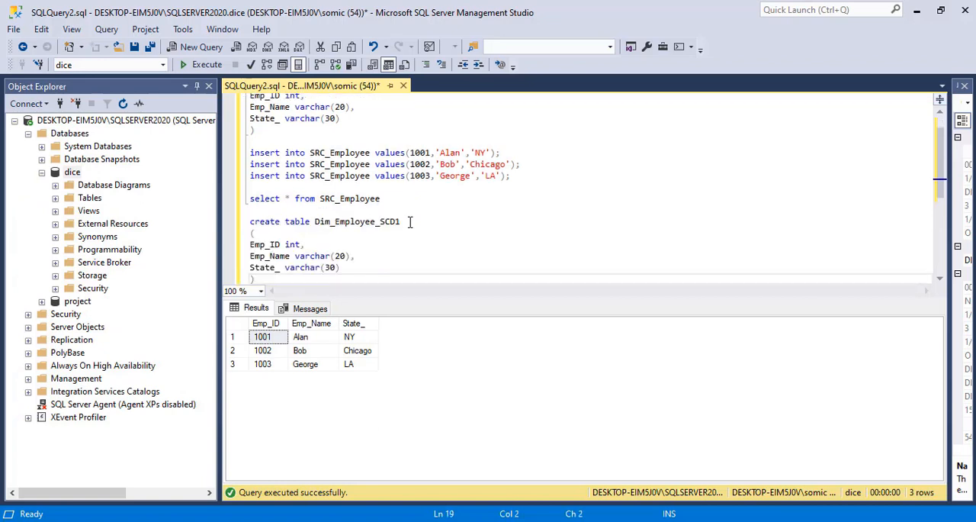
pyautogui.press('Return')
pyautogui.press('Return')
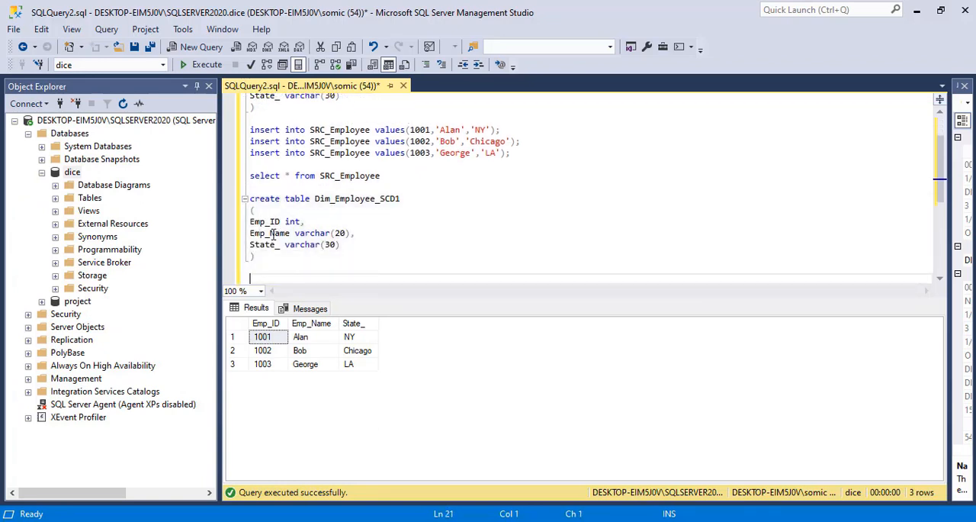
pyautogui.moveTo(256, 258); pyautogui.dragTo(249, 198)
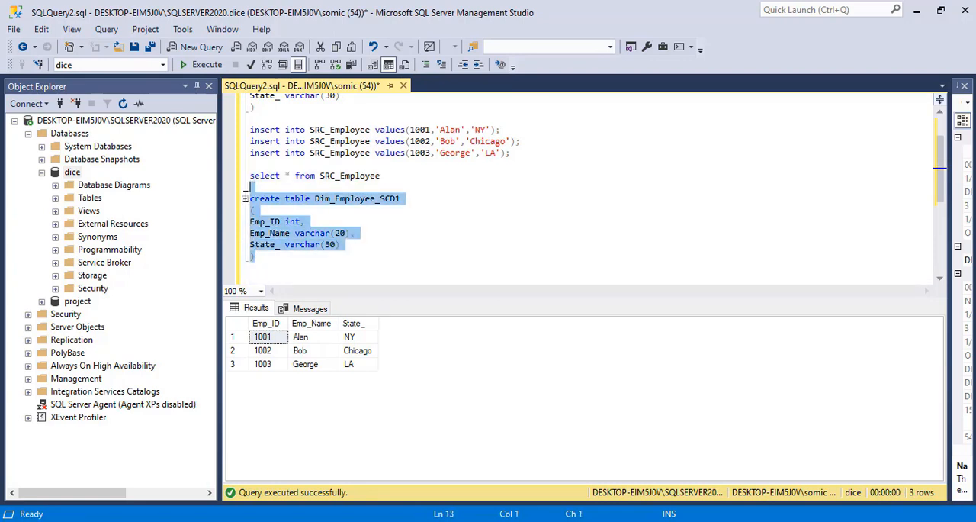
pyautogui.click(203, 64)
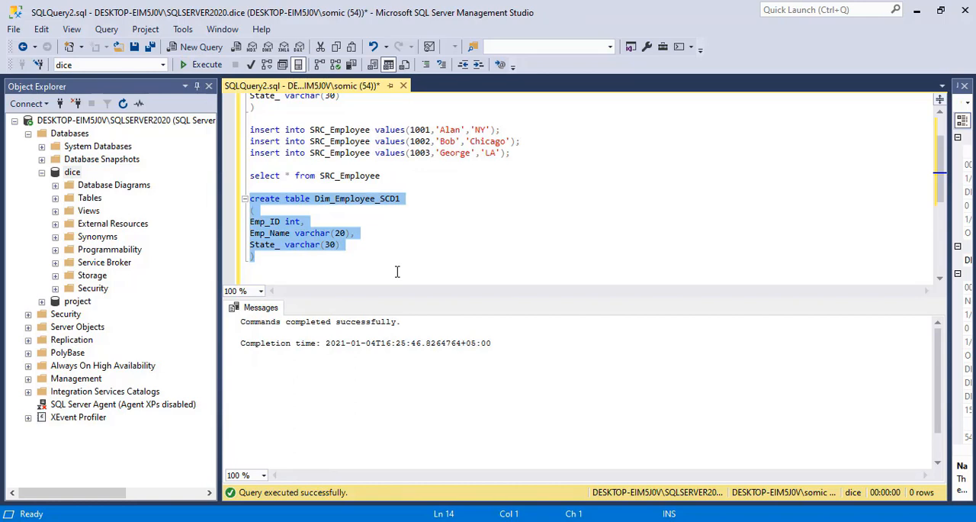
# Write the query select * from Dim_Employee_SCD1 directly below its create table statement.
pyautogui.click(305, 263)
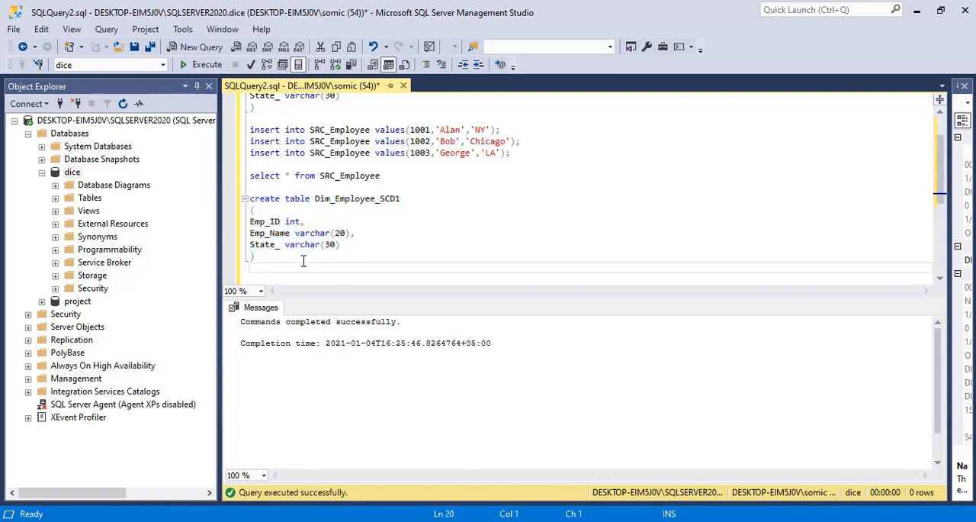
pyautogui.write('select * from')
pyautogui.doubleClick(364, 201)
pyautogui.hotkey('ctrl', 'c')
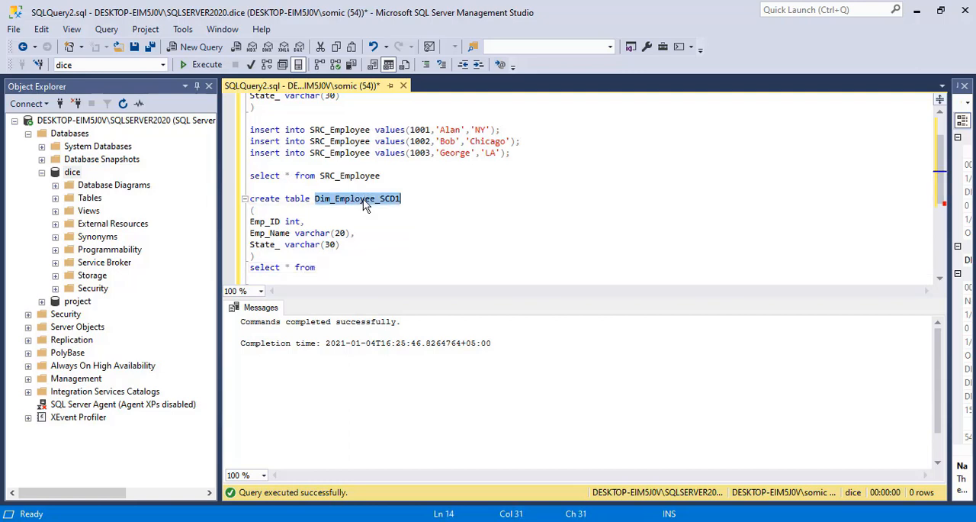
pyautogui.click(342, 268)
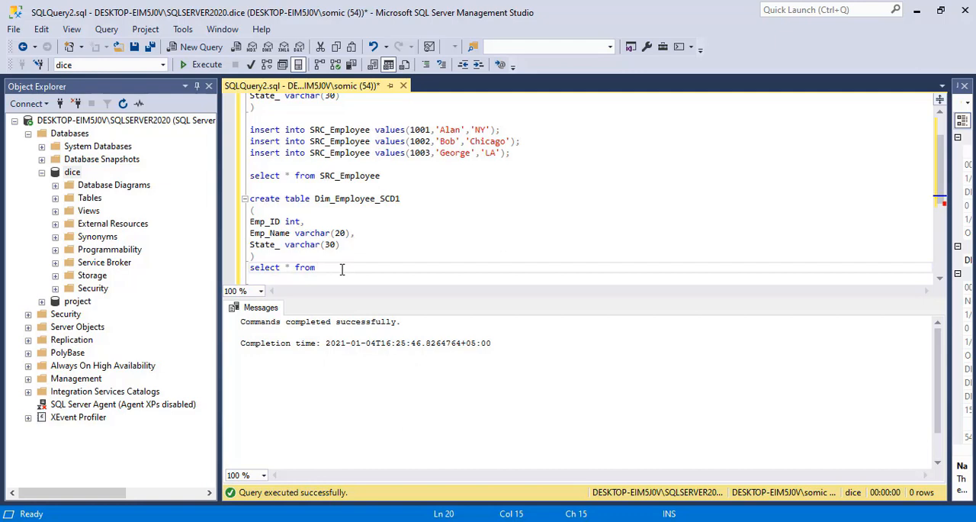
pyautogui.hotkey('ctrl', 'v')
# Execute only the select * from Dim_Employee_SCD1 line, without the closing parenthesis above it.
pyautogui.moveTo(427, 267); pyautogui.dragTo(249, 256)
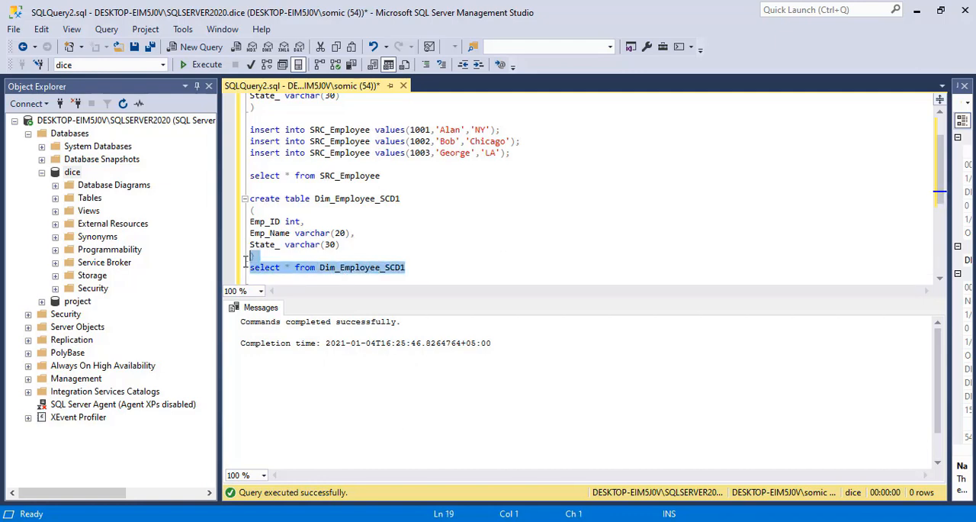
pyautogui.click(204, 65)
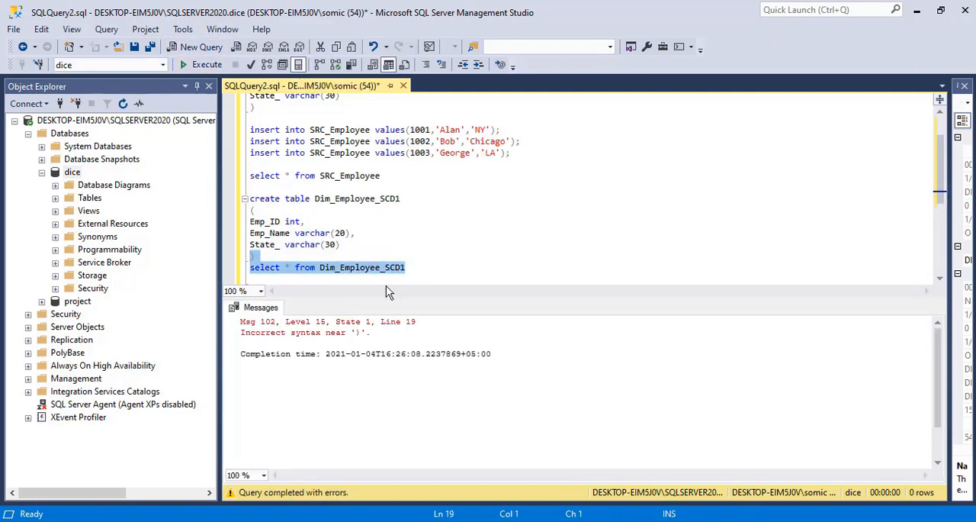
pyautogui.click(382, 254)
pyautogui.moveTo(416, 266); pyautogui.dragTo(249, 267)
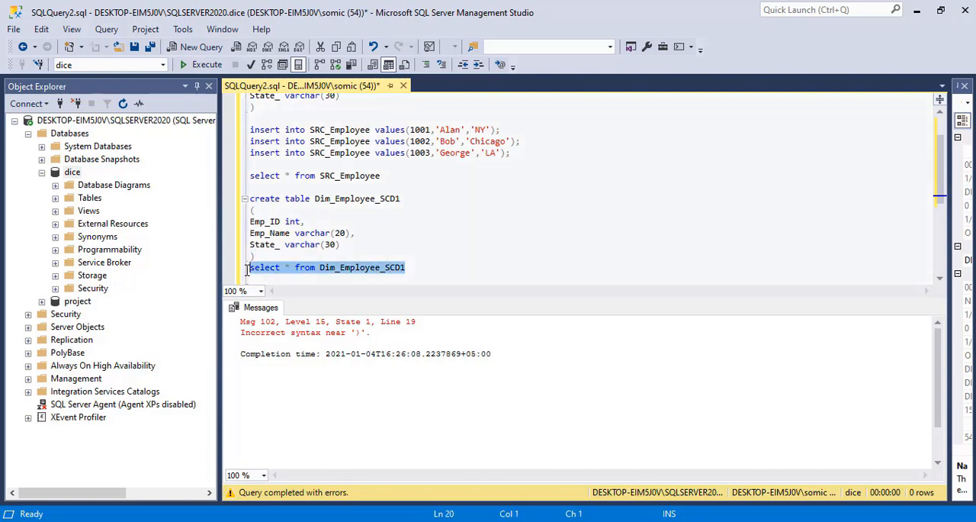
pyautogui.click(203, 65)
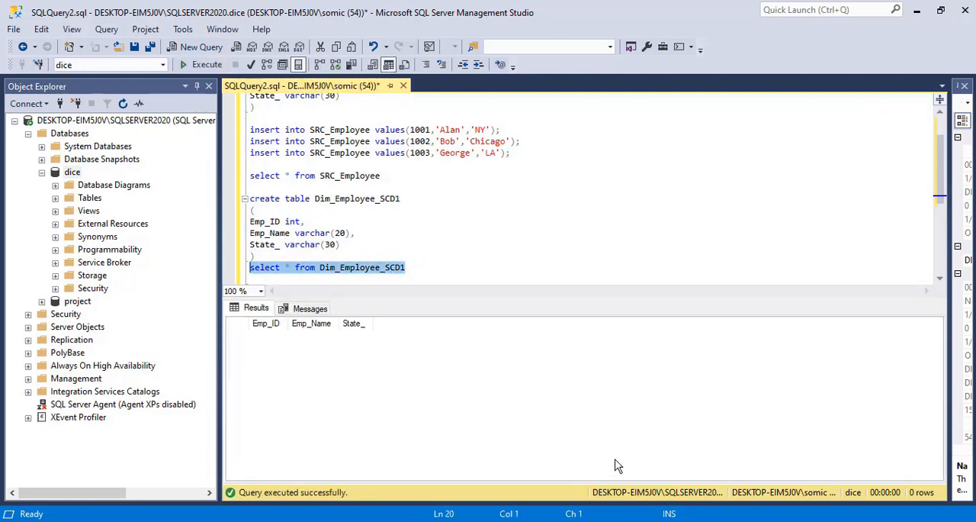
# Switch to the SCD.dtsx package in Visual Studio and add an OLE DB Source to the Data Flow Task.
pyautogui.click(583, 521)
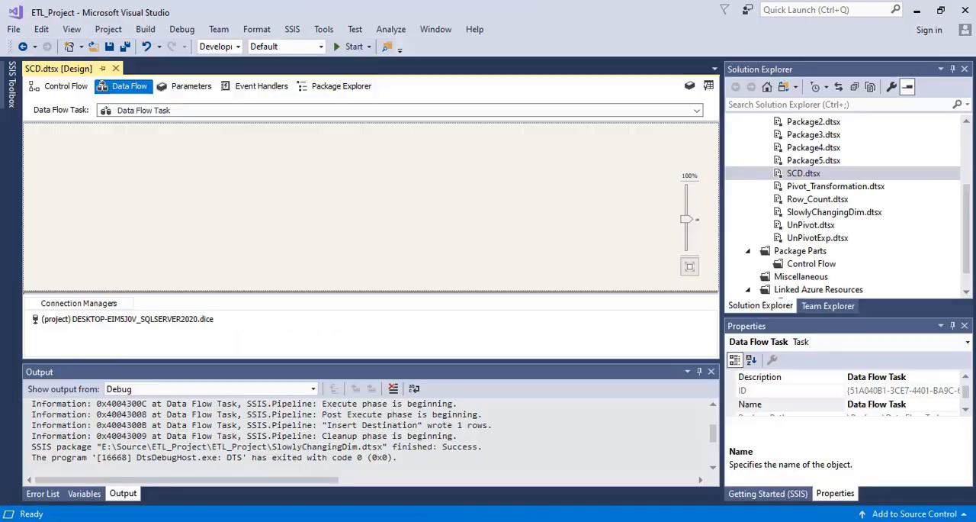
pyautogui.click(11, 88)
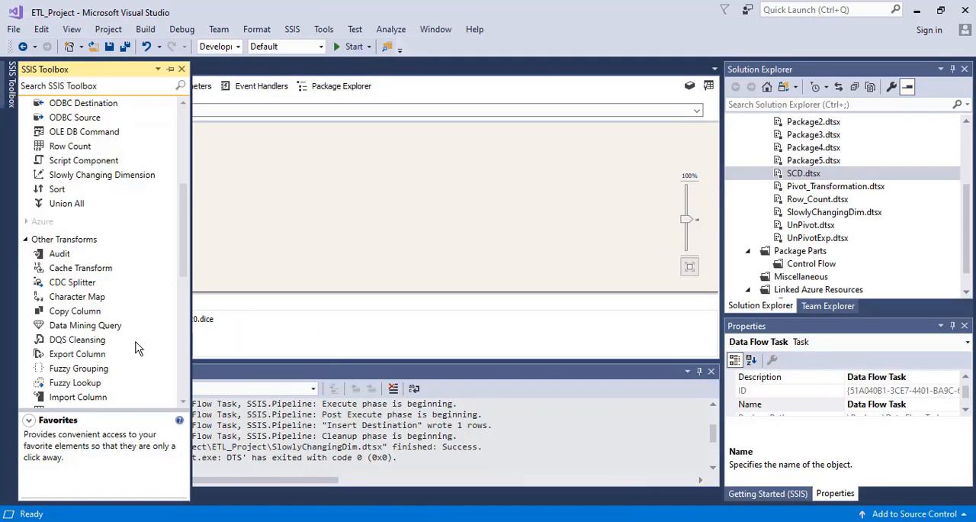
pyautogui.moveTo(180, 231); pyautogui.dragTo(186, 300)
pyautogui.click(84, 315)
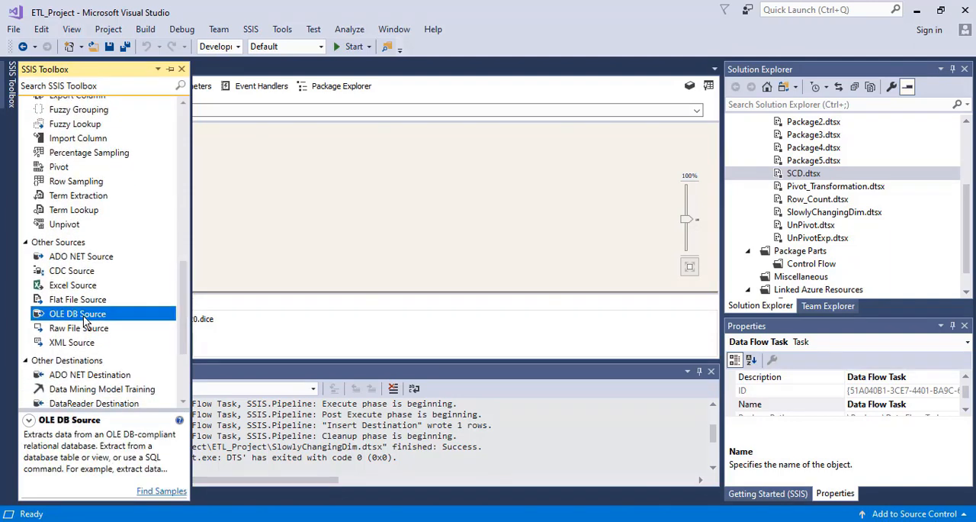
pyautogui.moveTo(86, 321); pyautogui.dragTo(289, 169)
pyautogui.moveTo(70, 316); pyautogui.dragTo(293, 149)
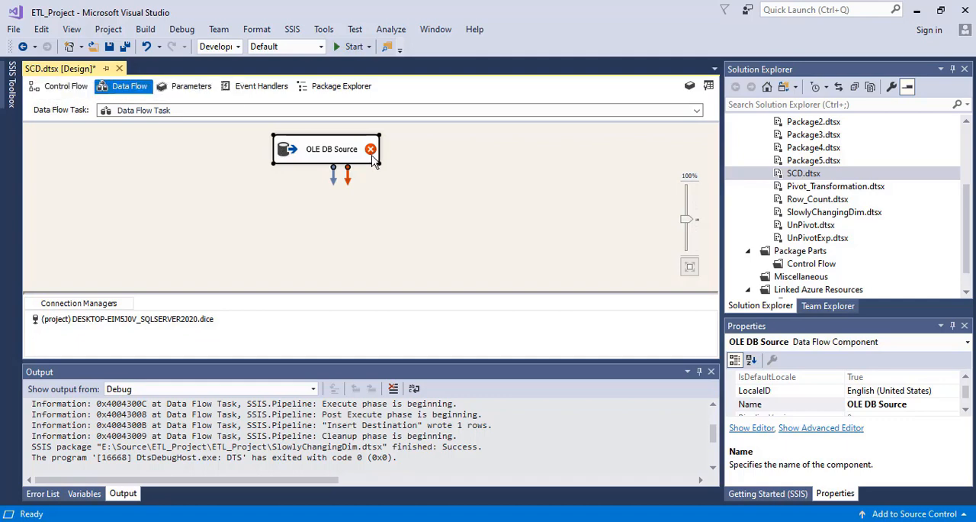
# Open the OLE DB Source for editing and choose [dbo].[SRC_Employee] as its source table.
pyautogui.doubleClick(317, 152)
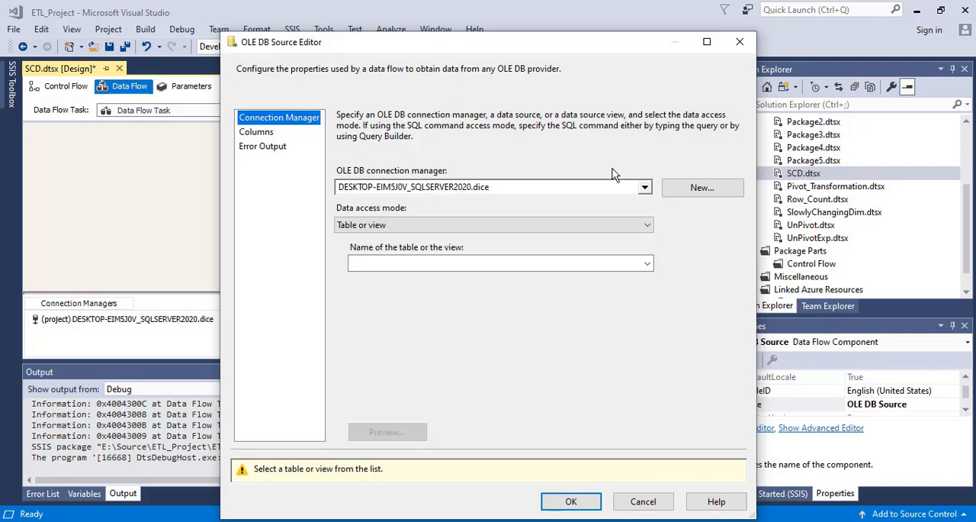
pyautogui.click(647, 263)
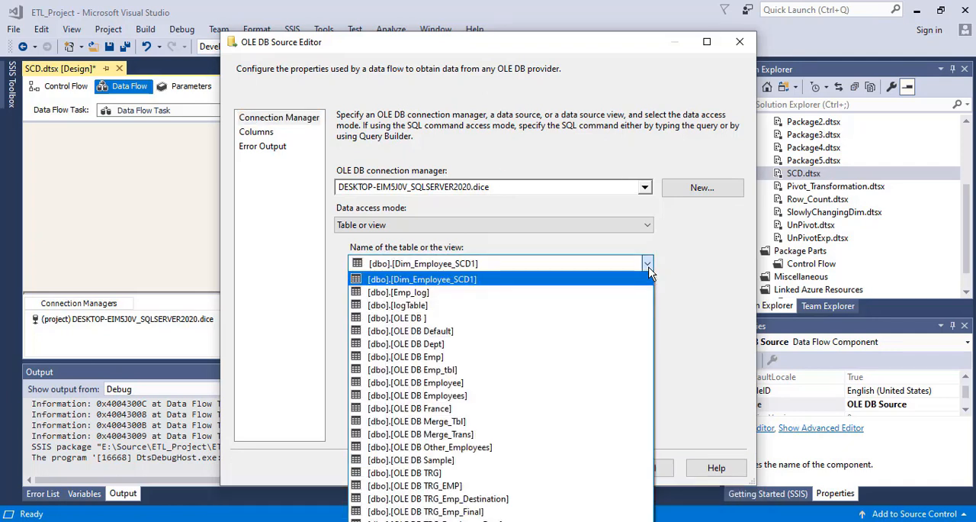
pyautogui.press('Down')
pyautogui.press('Down')
pyautogui.press('Down')
pyautogui.press('Down')
pyautogui.press('Down')
pyautogui.press('Down')
pyautogui.press('Down')
pyautogui.press('Down')
pyautogui.press('Down')
pyautogui.press('Down')
pyautogui.press('Down')
pyautogui.press('Down')
pyautogui.press('Down')
pyautogui.press('Down')
pyautogui.press('Down')
pyautogui.press('Down')
pyautogui.press('Down')
pyautogui.press('Down')
pyautogui.press('Down')
pyautogui.press('Down')
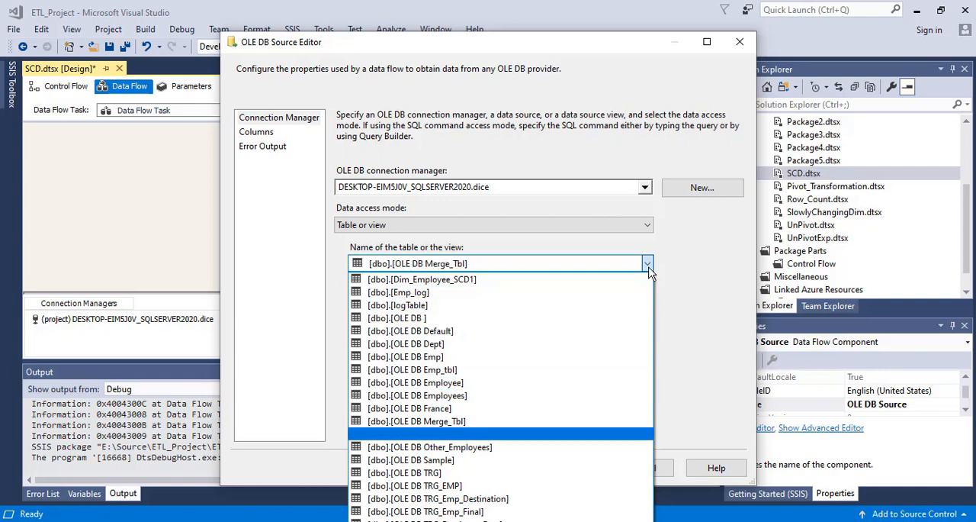
pyautogui.press('Up')
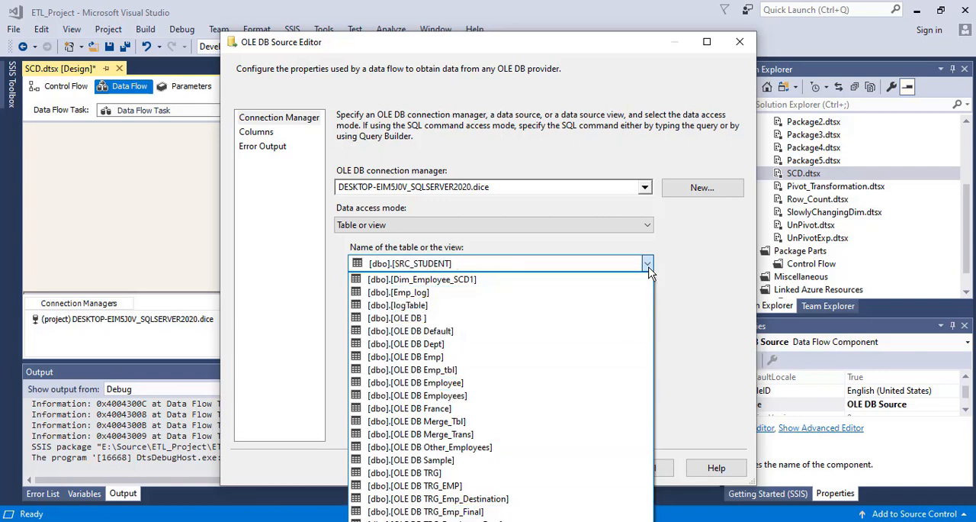
pyautogui.press('Up')
pyautogui.press('Up')
pyautogui.press('Down')
pyautogui.press('Return')
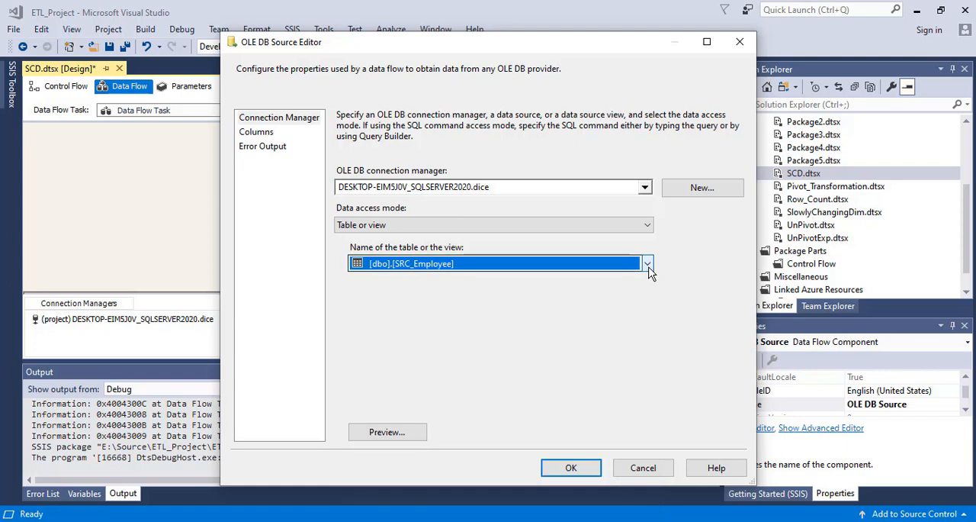
# Check the available columns of the OLE DB Source and accept its configuration.
pyautogui.click(251, 133)
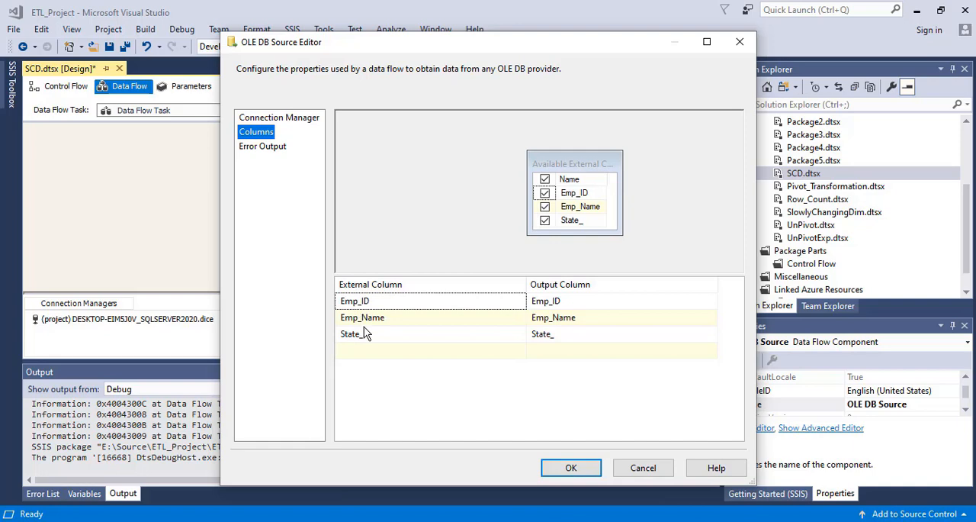
pyautogui.click(579, 471)
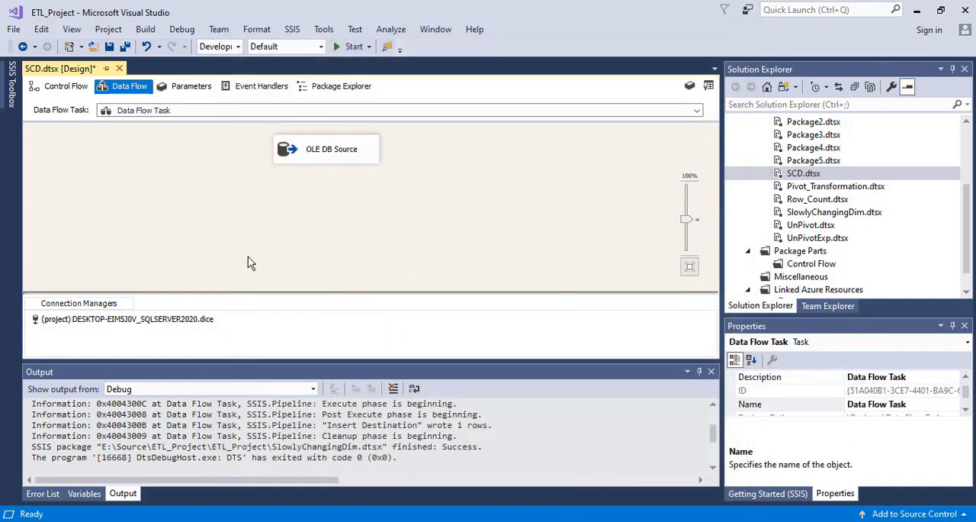
# Add a Slowly Changing Dimension transformation to the data flow and place it directly below the OLE DB Source.
pyautogui.click(11, 84)
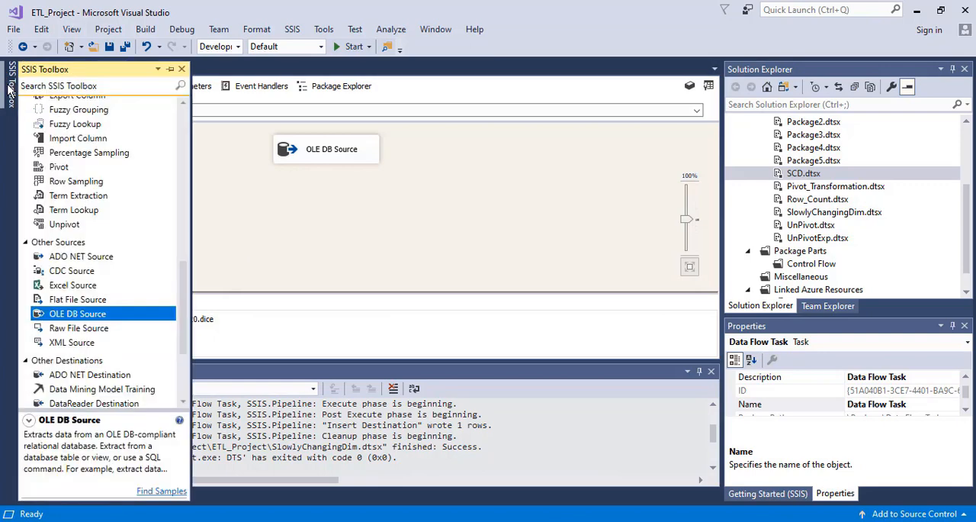
pyautogui.scroll(6, 186, 286)
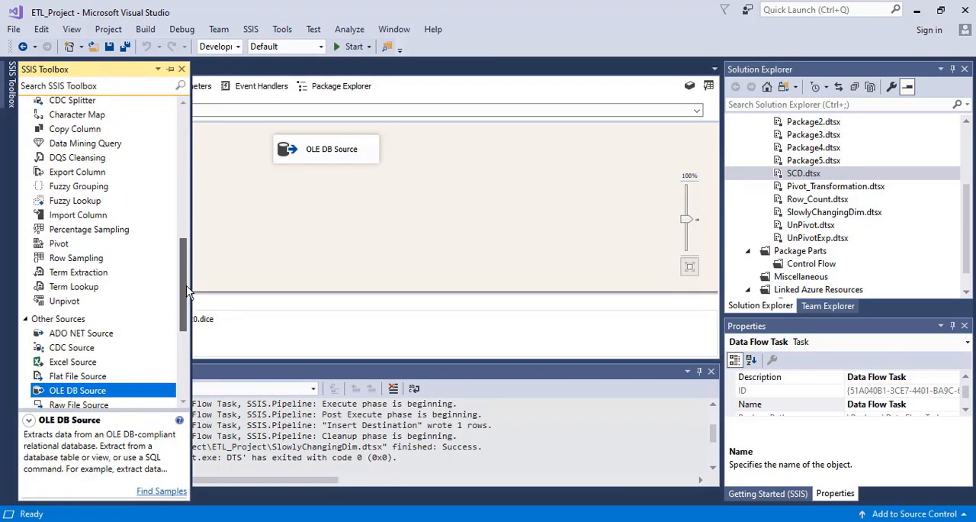
pyautogui.moveTo(183, 234); pyautogui.dragTo(180, 198)
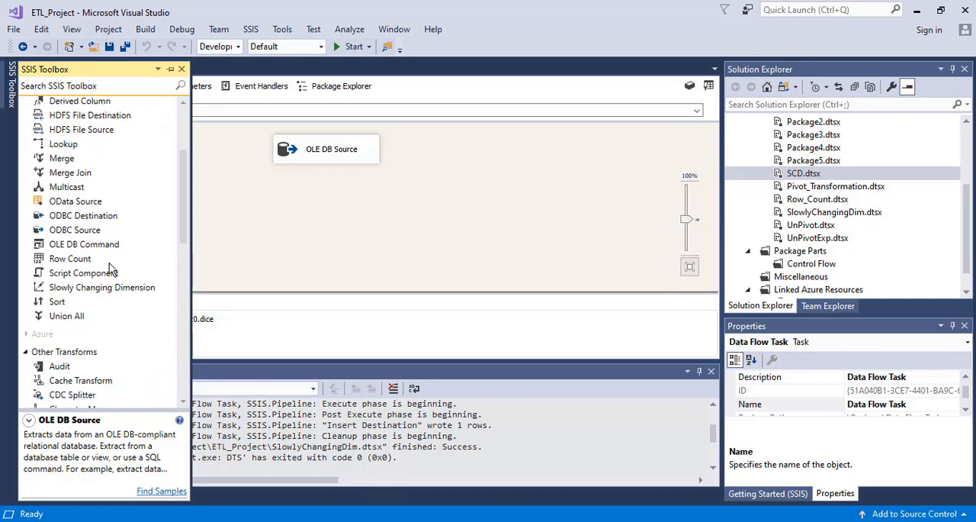
pyautogui.click(80, 290)
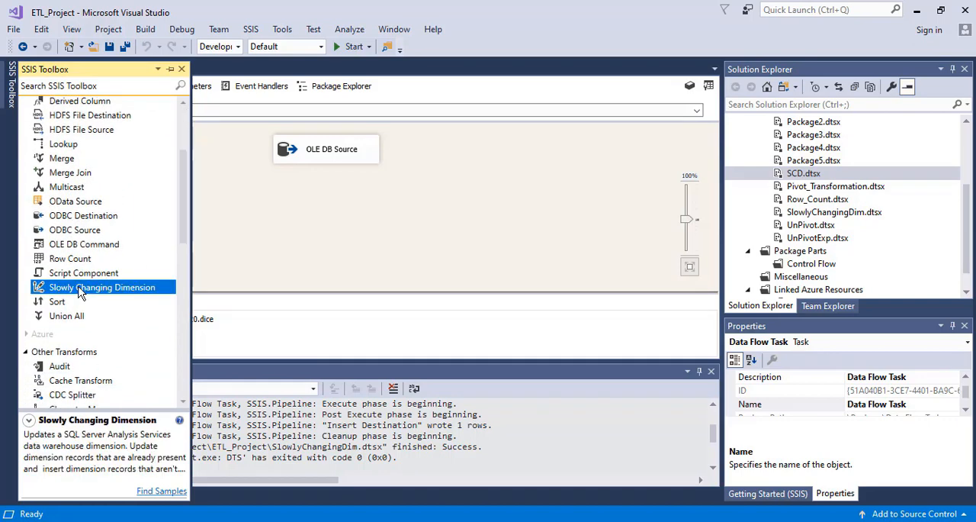
pyautogui.moveTo(280, 191); pyautogui.dragTo(280, 191)
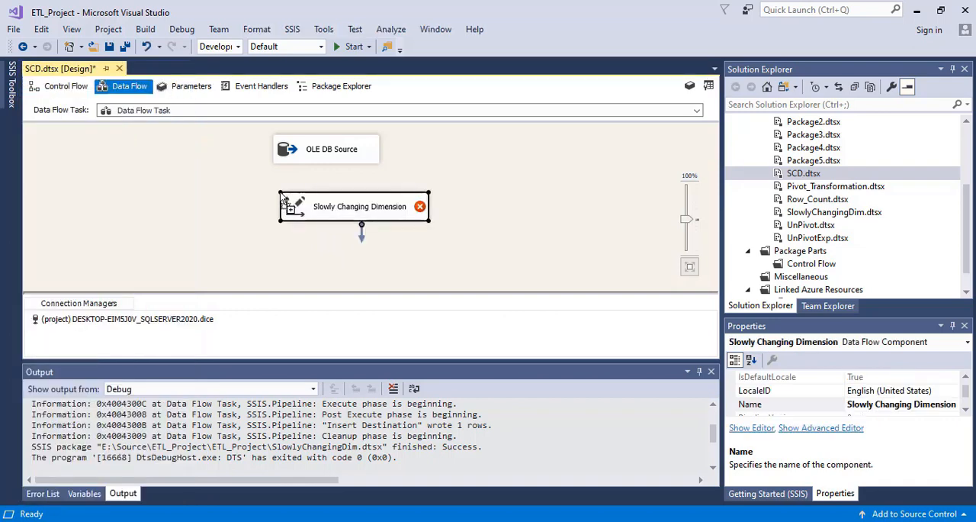
pyautogui.moveTo(322, 216); pyautogui.dragTo(291, 219)
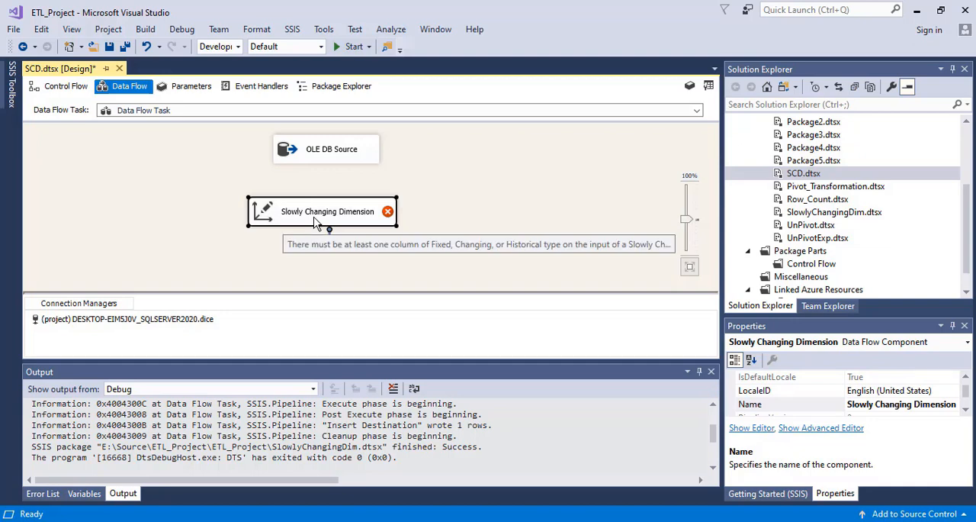
pyautogui.doubleClick(315, 220)
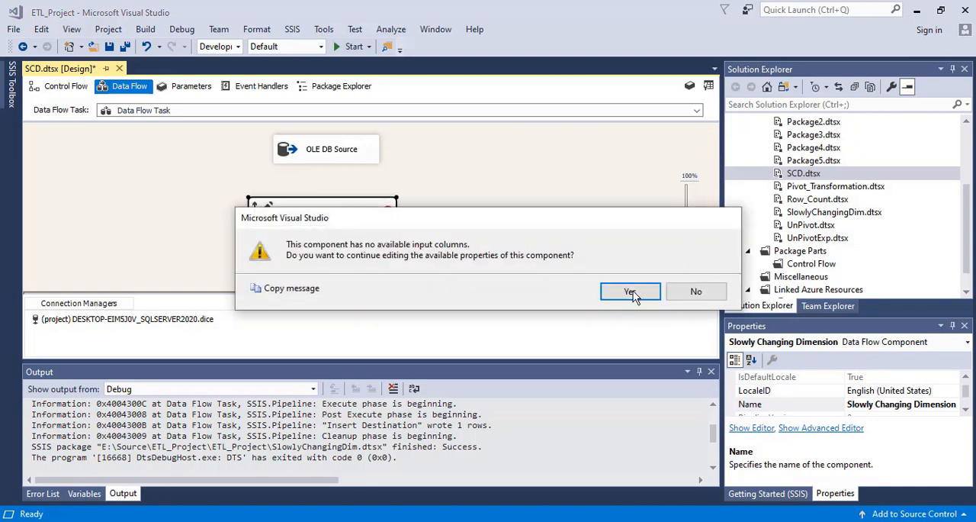
pyautogui.click(630, 292)
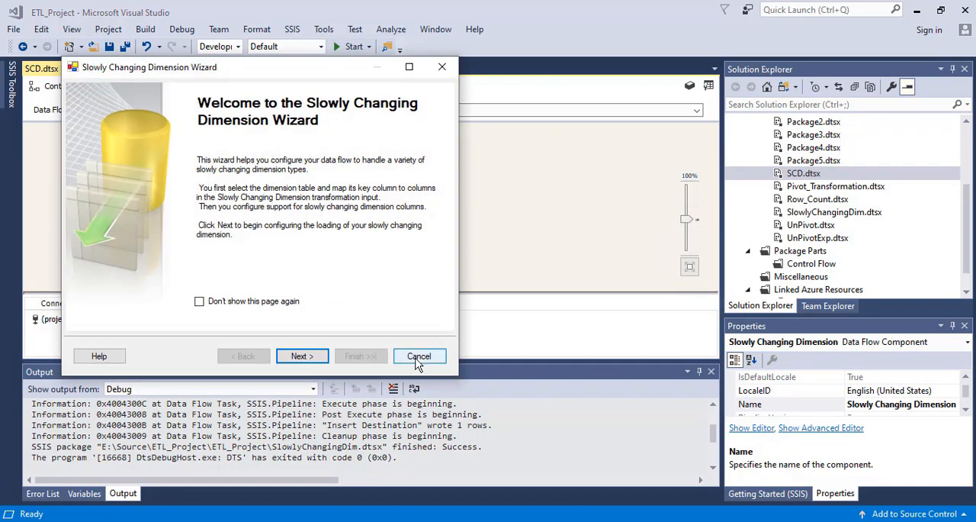
pyautogui.click(420, 354)
# Connect the OLE DB Source to the Slowly Changing Dimension and choose [dbo].[Dim_Employee_SCD1] as its dimension table in the wizard.
pyautogui.click(325, 154)
pyautogui.moveTo(325, 168); pyautogui.dragTo(330, 208)
pyautogui.doubleClick(267, 214)
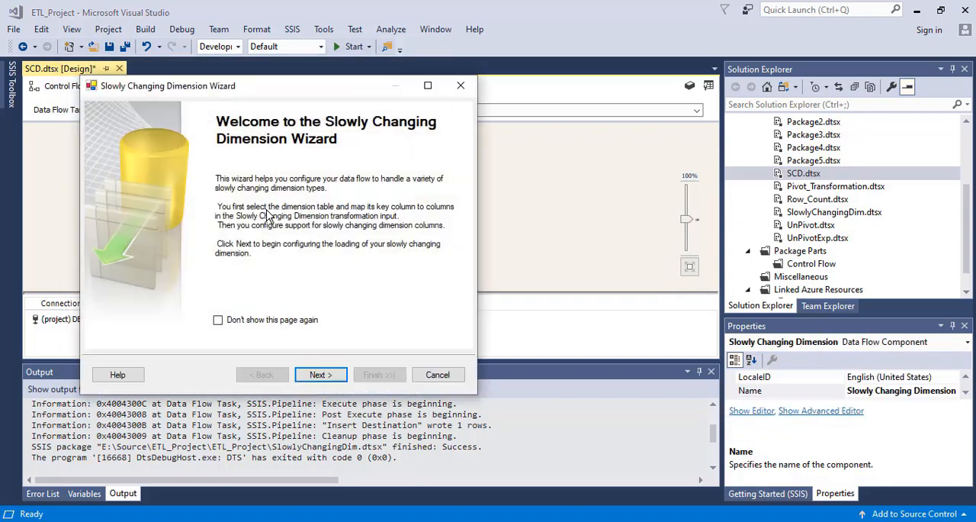
pyautogui.click(320, 376)
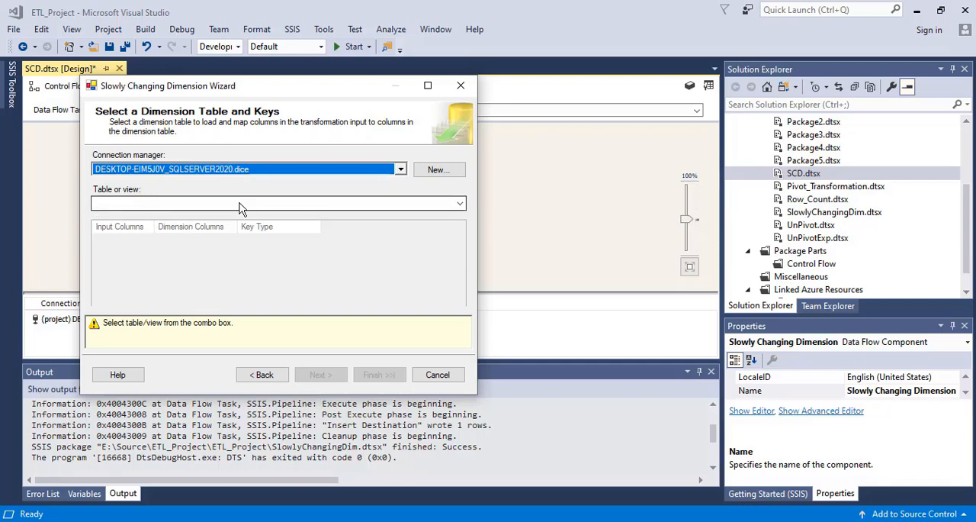
pyautogui.click(461, 204)
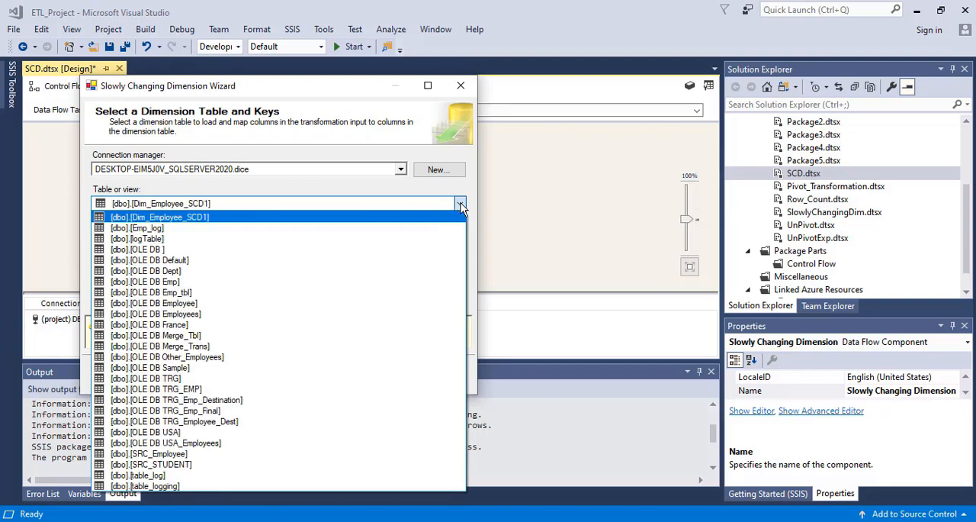
pyautogui.click(189, 217)
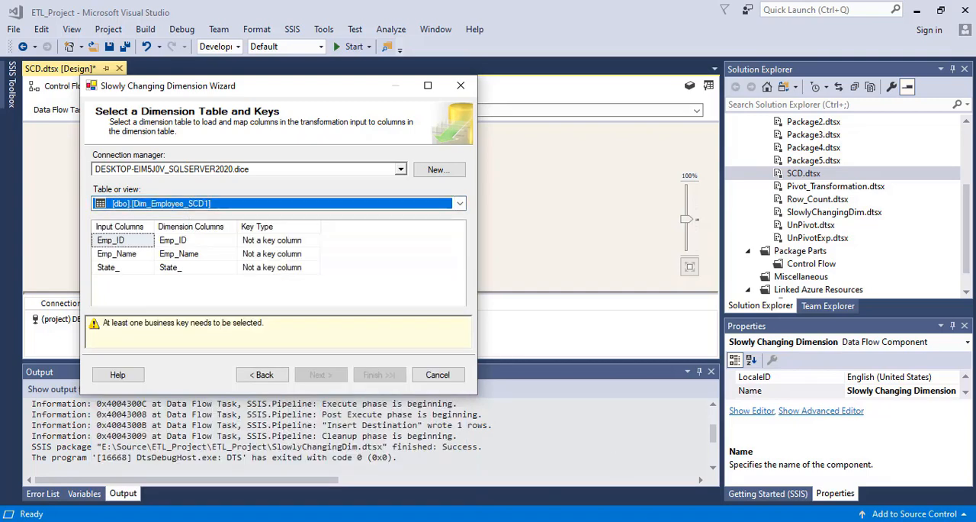
# Switch to SQL Server Management Studio, execute only the select * from Dim_Employee_SCD1 line, and return to the Visual Studio wizard.
pyautogui.click(615, 521)
pyautogui.click(424, 266)
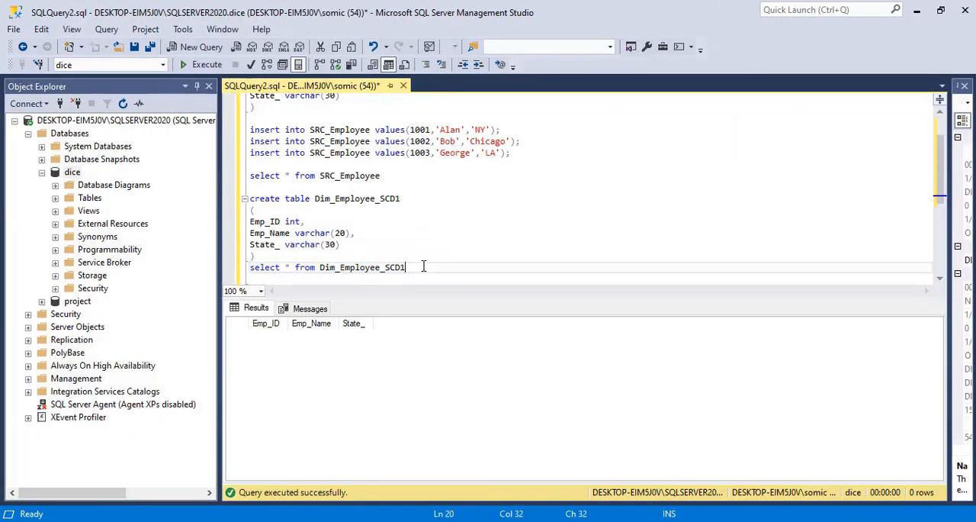
pyautogui.moveTo(436, 266); pyautogui.dragTo(229, 271)
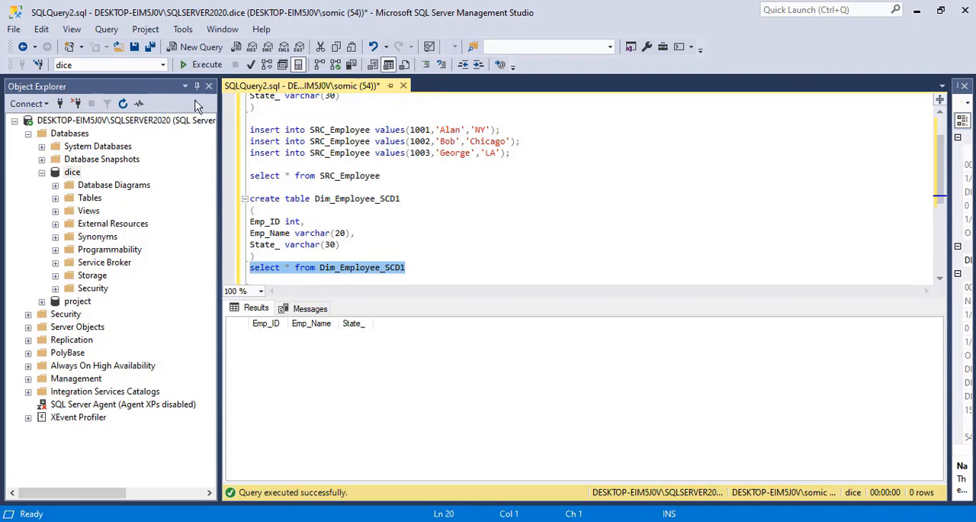
pyautogui.click(190, 65)
pyautogui.hotkey('alt', 'Tab')
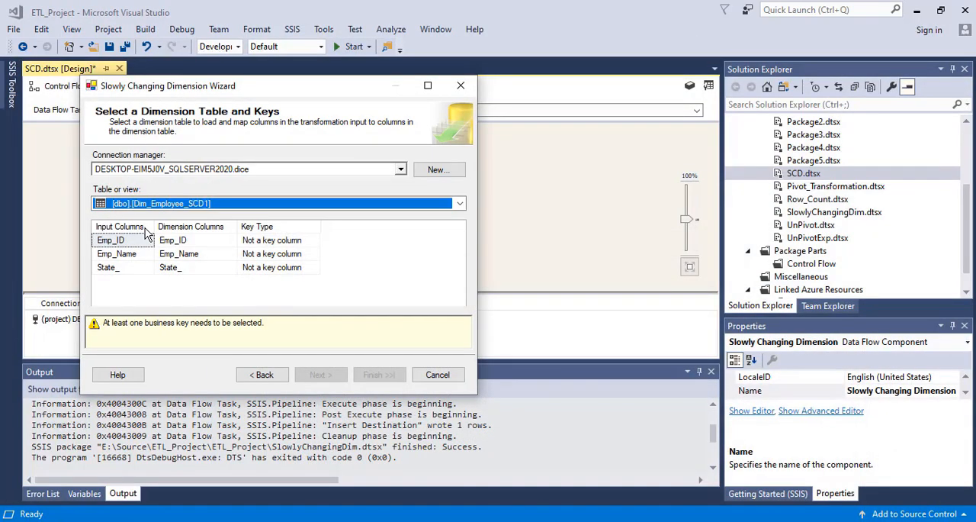
# Set the key type of Emp_ID to Business key and continue to the dimension column change types.
pyautogui.click(269, 245)
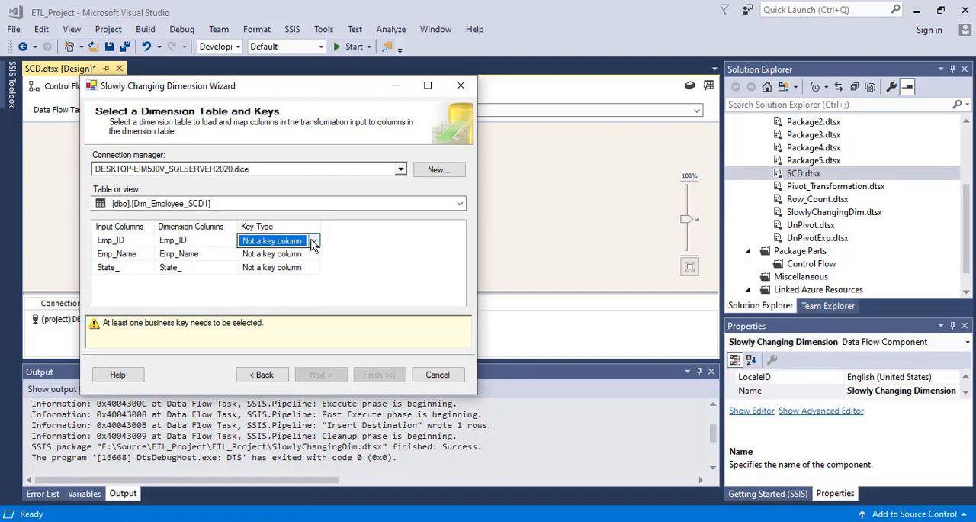
pyautogui.click(312, 241)
pyautogui.click(272, 267)
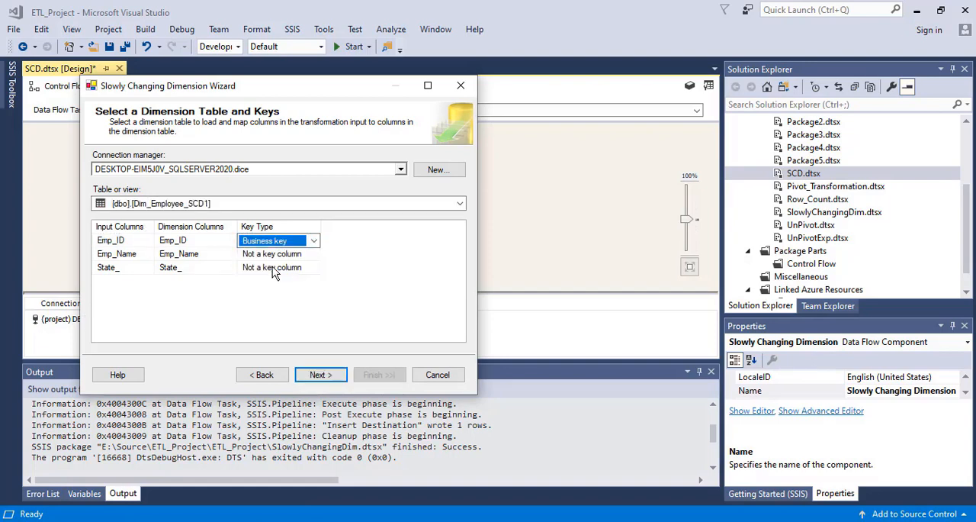
pyautogui.click(331, 374)
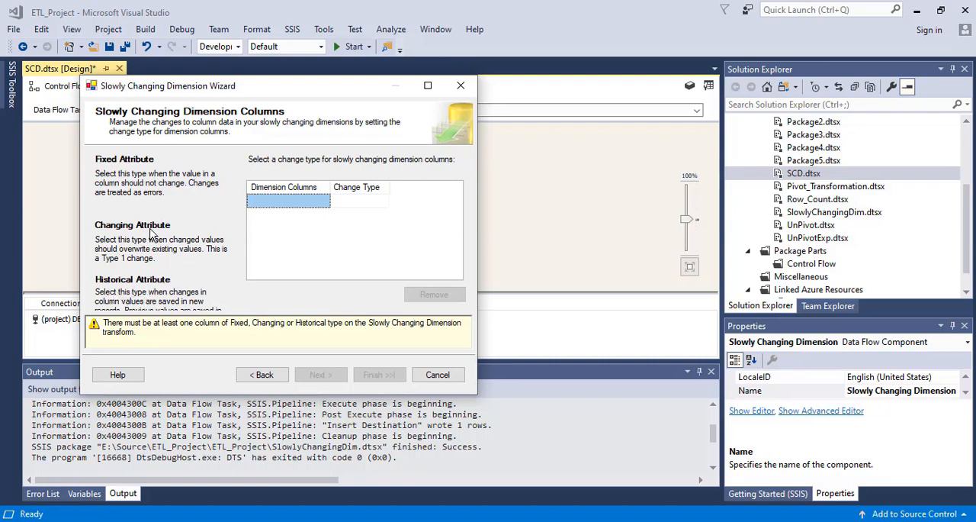
# Add Emp_Name as a Fixed attribute and State_ as a Changing attribute, and widen the change type column.
pyautogui.click(315, 204)
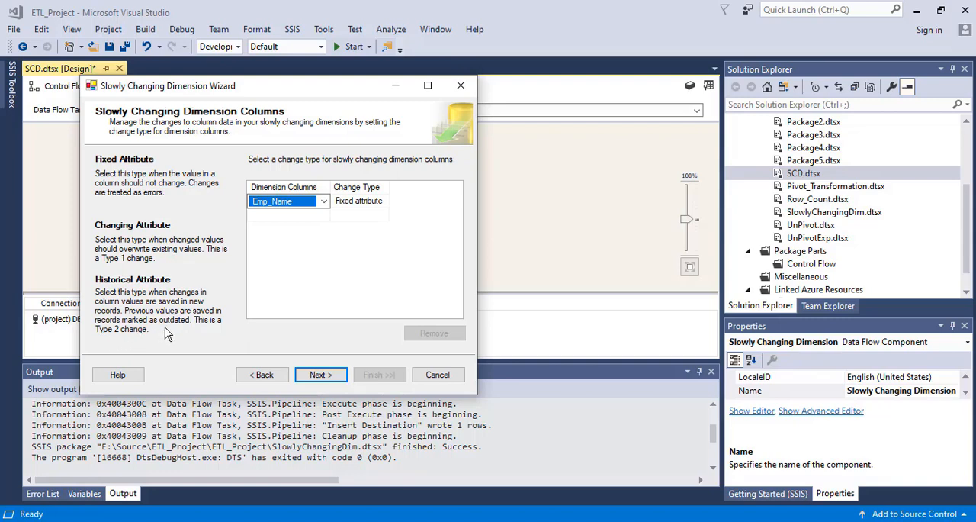
pyautogui.click(372, 207)
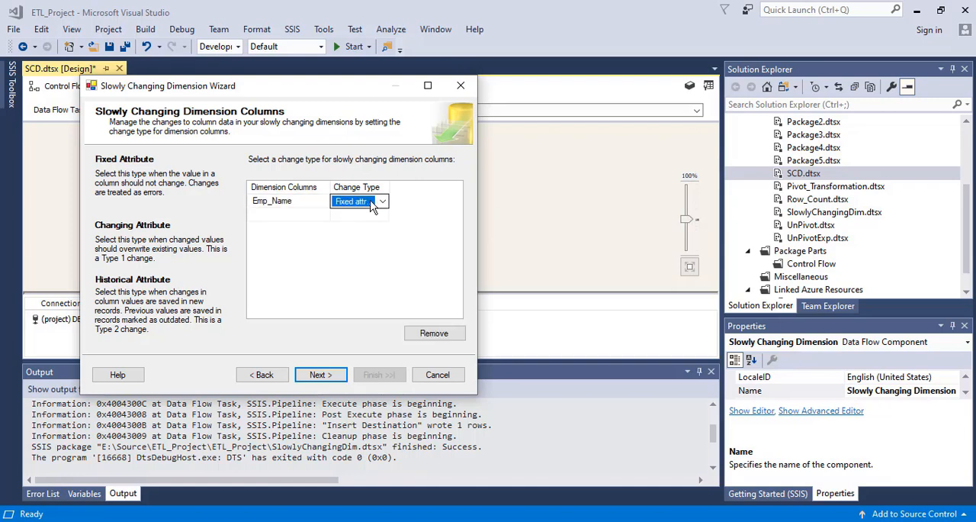
pyautogui.click(294, 217)
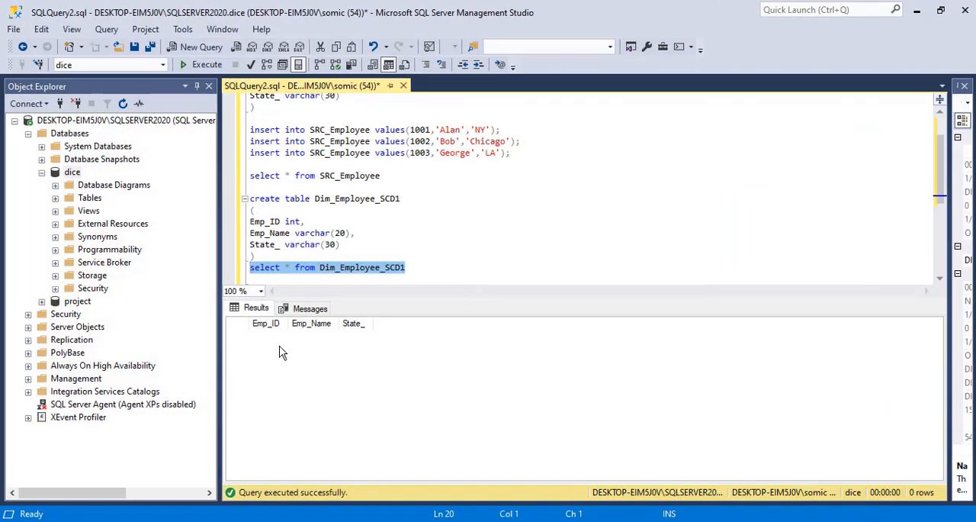
pyautogui.click(393, 319)
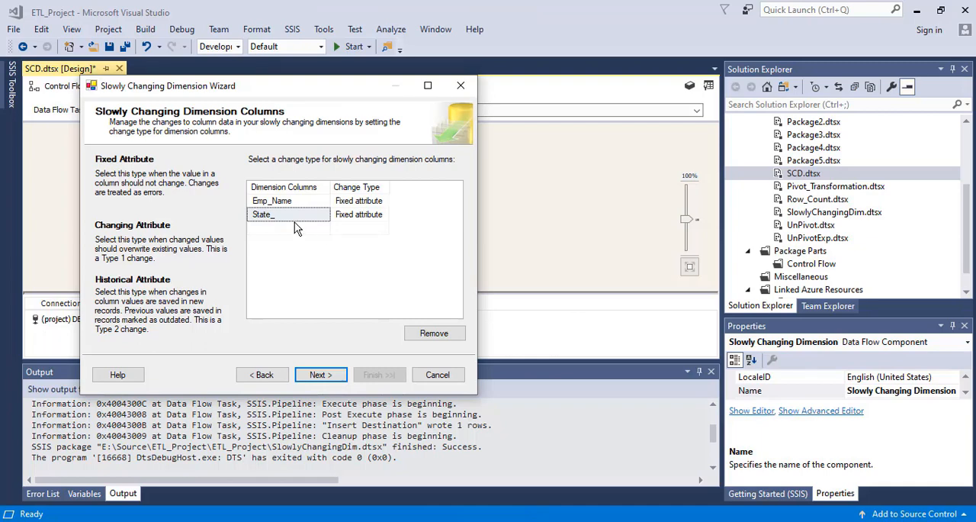
pyautogui.click(366, 218)
pyautogui.click(383, 215)
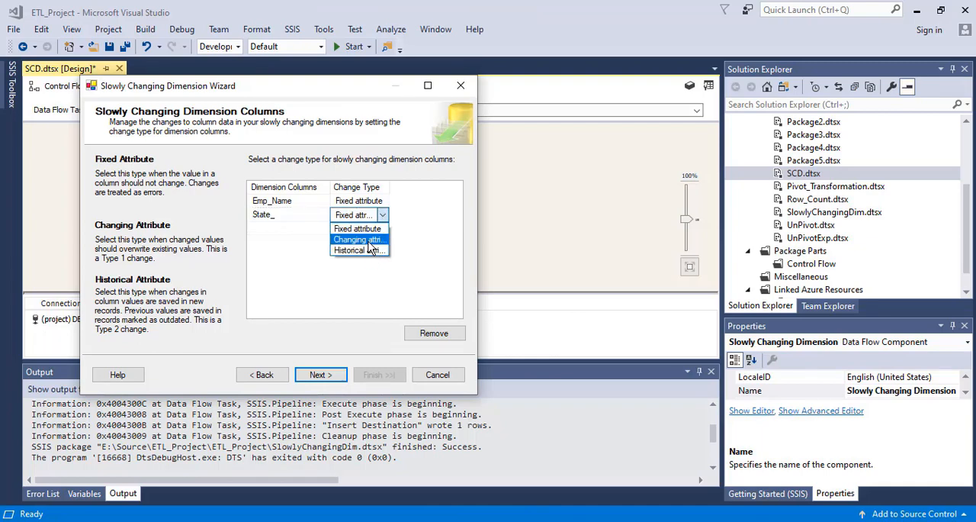
pyautogui.click(366, 240)
pyautogui.moveTo(419, 184); pyautogui.dragTo(435, 185)
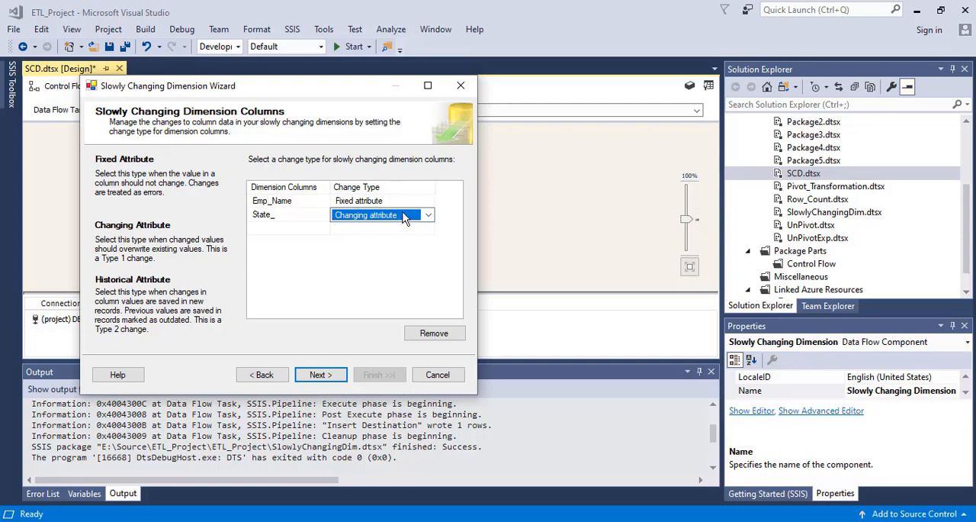
pyautogui.click(303, 227)
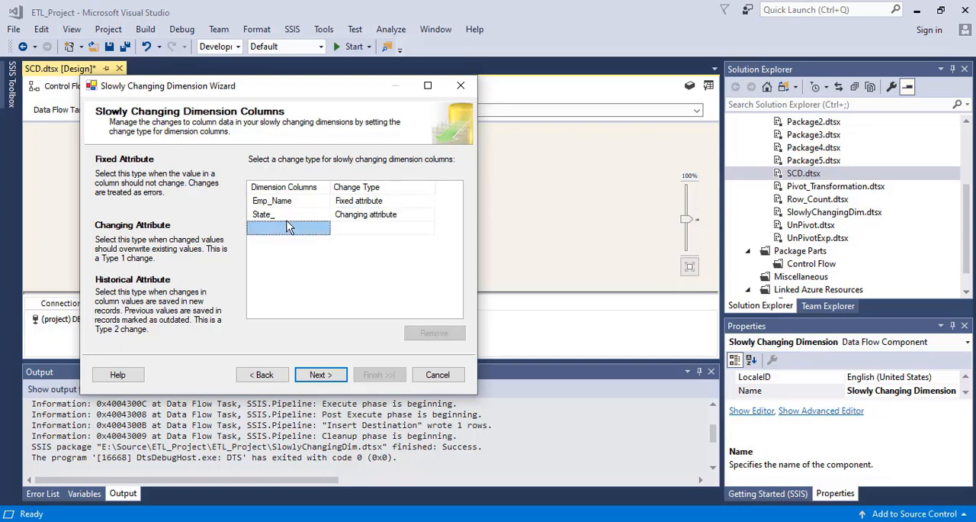
# Go back to recheck the key types of the dimension columns and return to their change types.
pyautogui.click(263, 375)
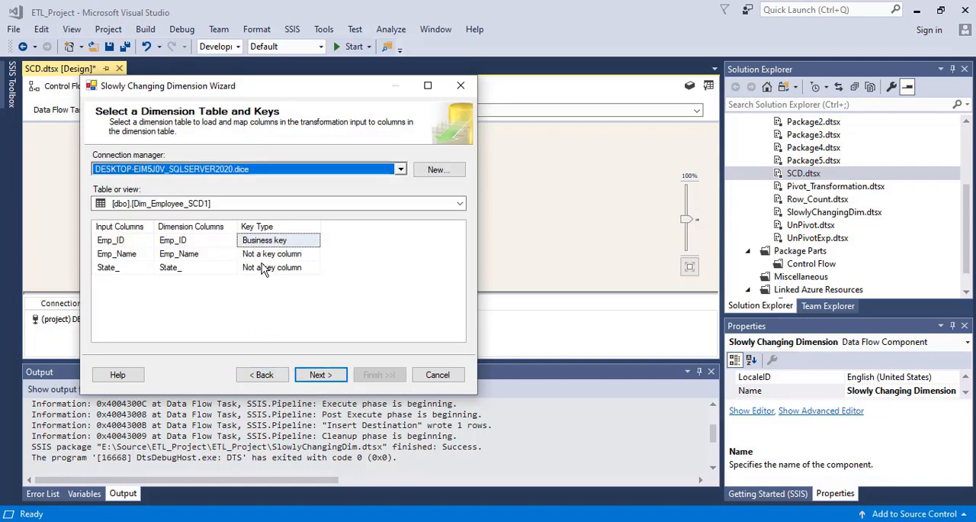
pyautogui.click(313, 376)
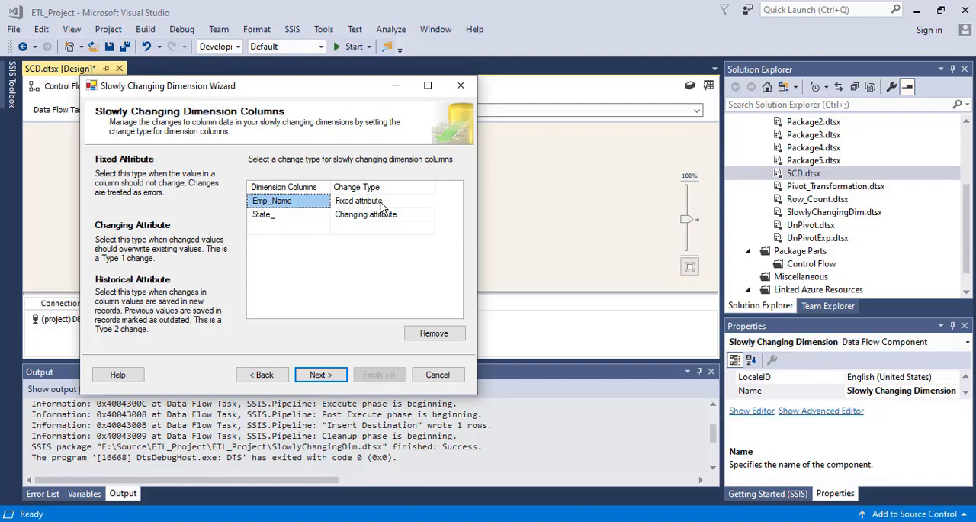
pyautogui.click(296, 216)
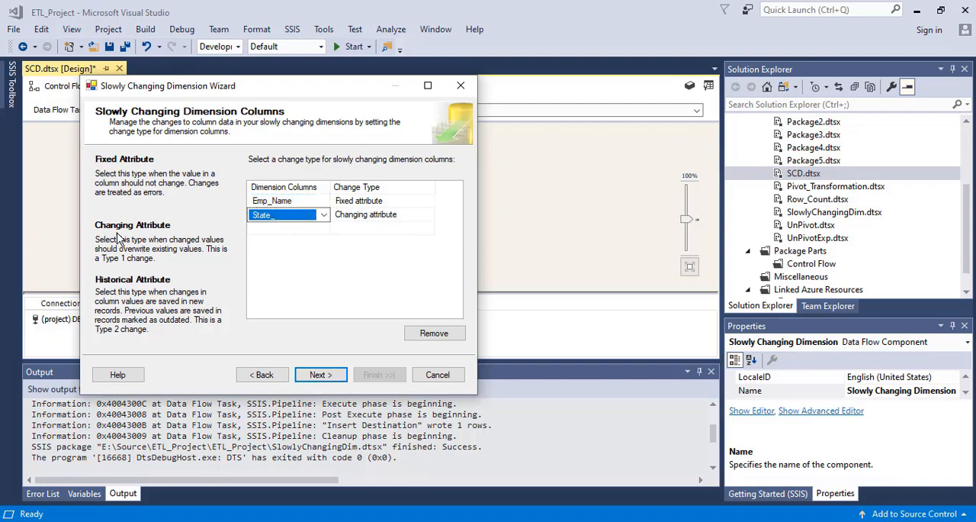
# Accept the fixed and changing attribute options as they are and turn off inferred member support.
pyautogui.click(317, 374)
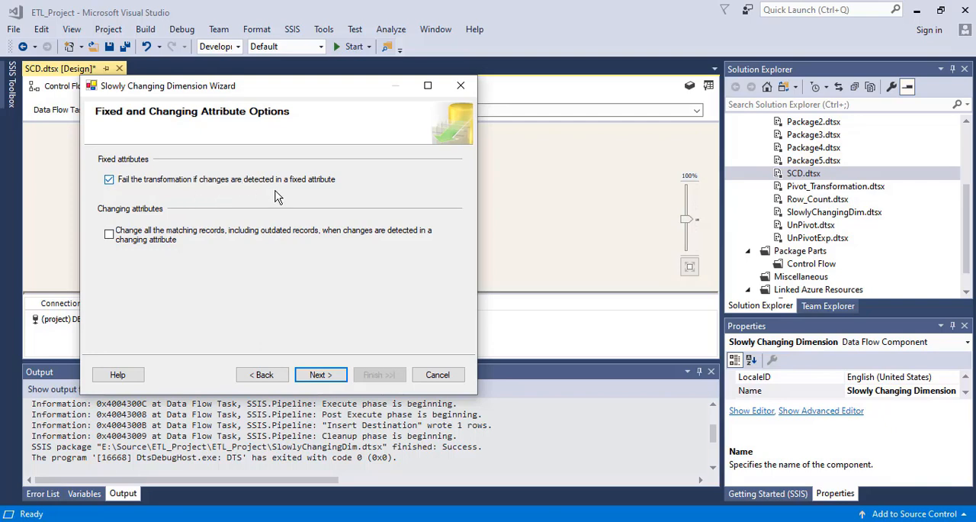
pyautogui.click(593, 520)
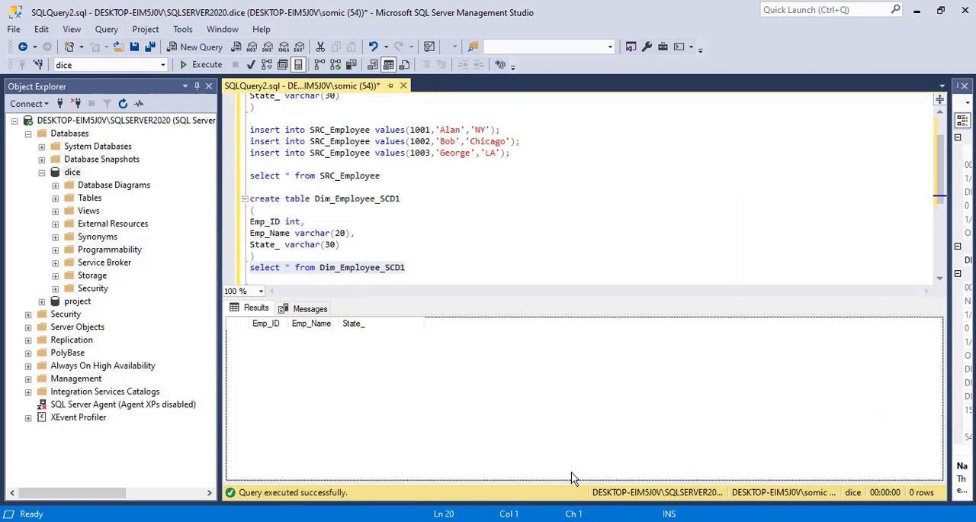
pyautogui.click(593, 520)
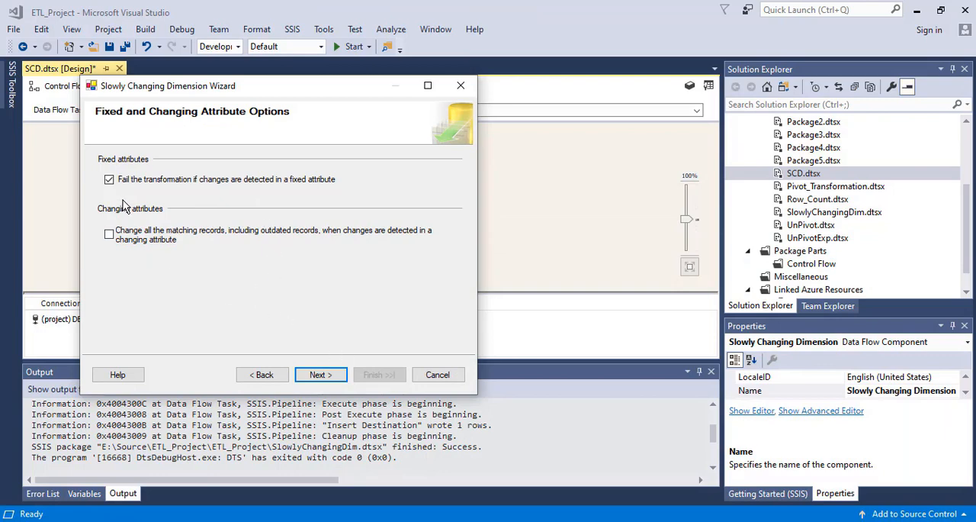
pyautogui.click(324, 376)
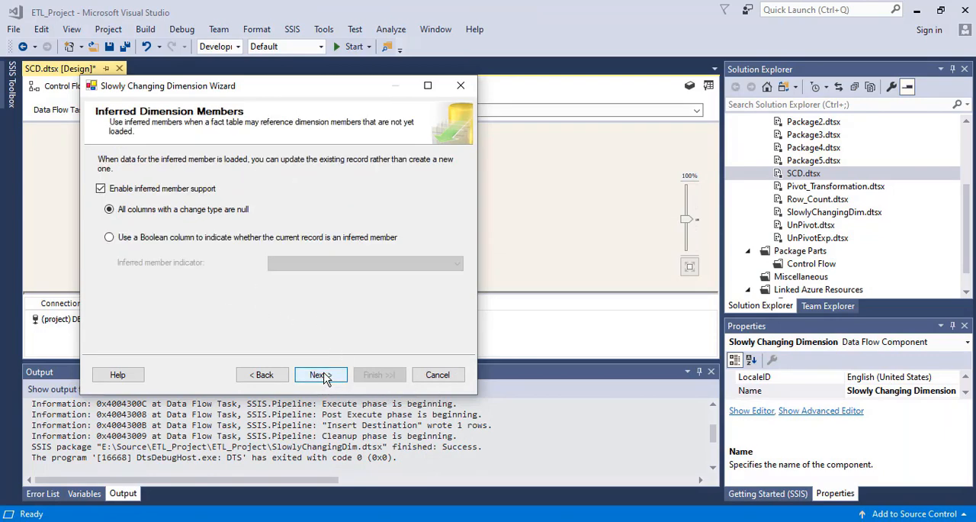
pyautogui.click(100, 189)
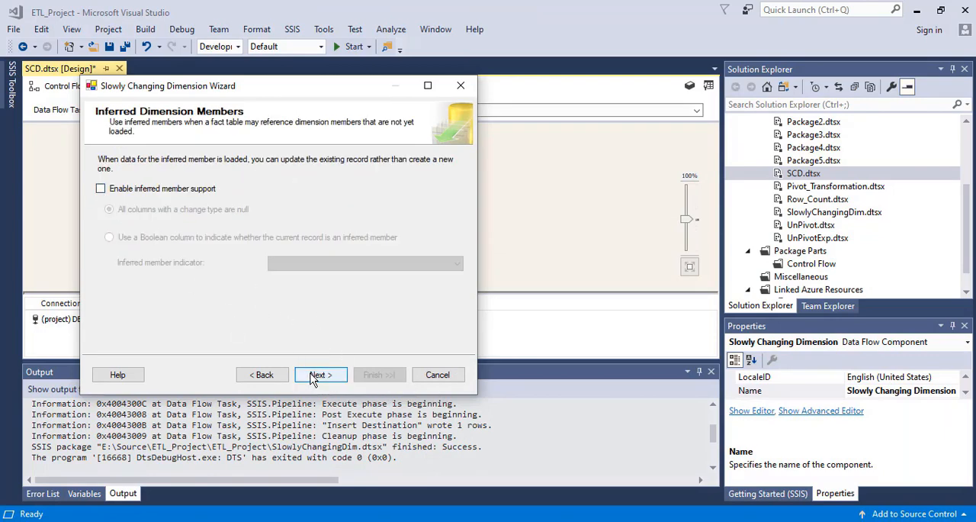
# Finish the Slowly Changing Dimension wizard, check the generated data flow components and save the package.
pyautogui.click(314, 376)
pyautogui.click(379, 374)
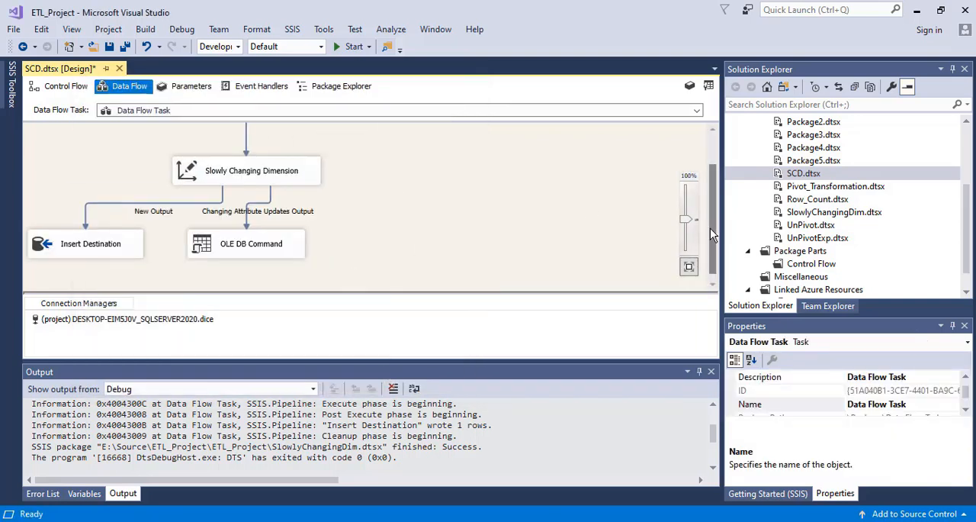
pyautogui.moveTo(710, 228); pyautogui.dragTo(723, 248)
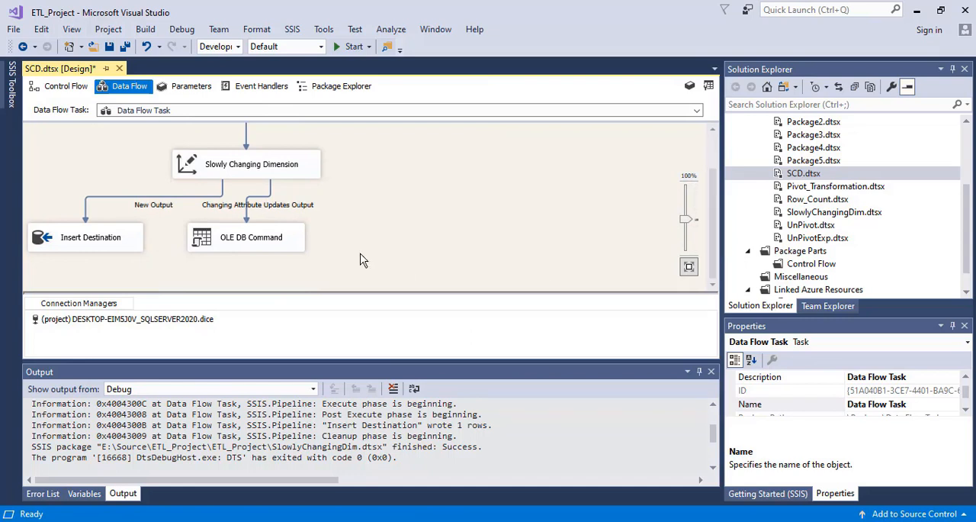
pyautogui.hotkey('ctrl', 's')
# In SQL Server Management Studio, copy the Dim_Employee_SCD1 select query onto a new line below the SRC_Employee select query.
pyautogui.click(427, 520)
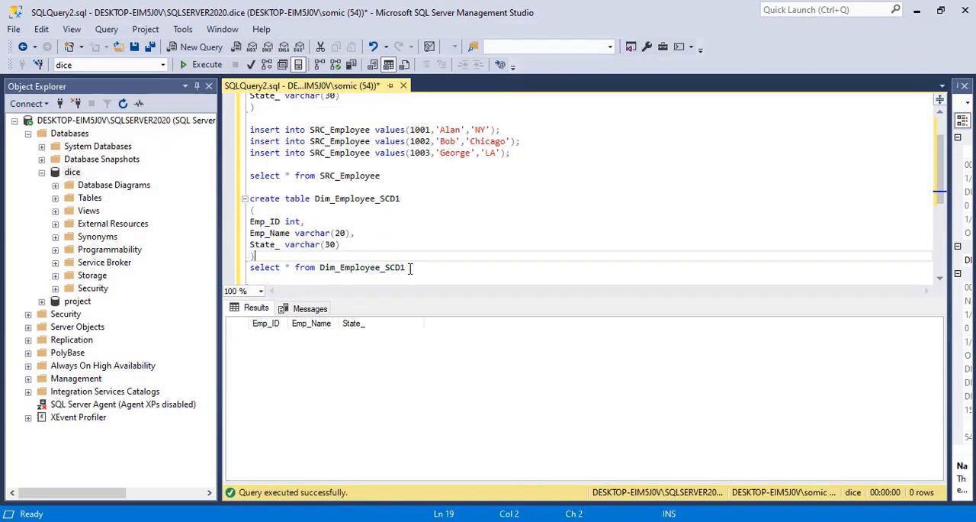
pyautogui.moveTo(406, 267); pyautogui.dragTo(243, 269)
pyautogui.hotkey('ctrl', 'c')
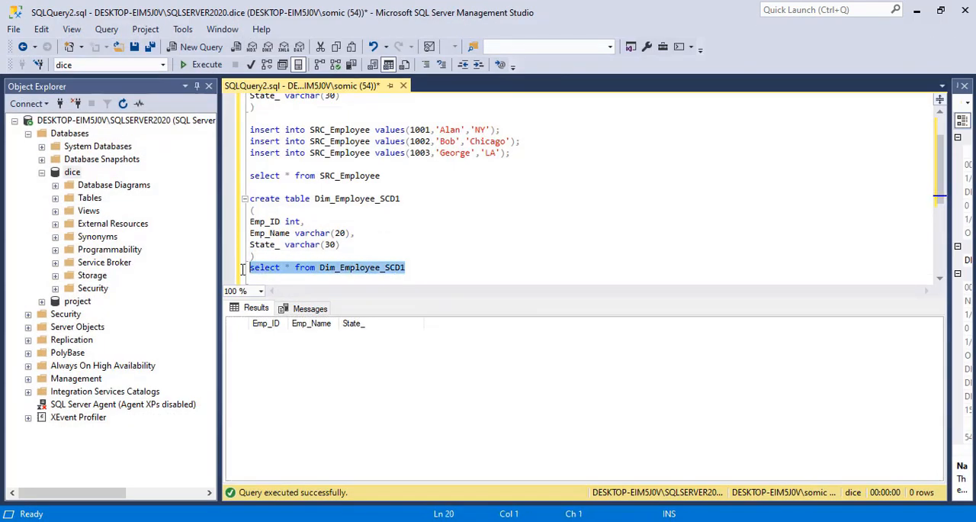
pyautogui.click(389, 174)
pyautogui.press('Return')
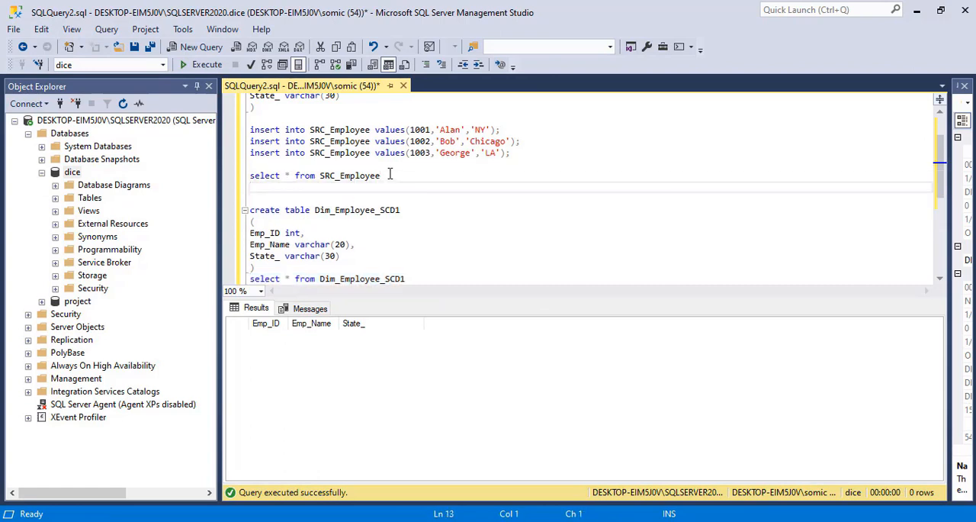
pyautogui.hotkey('ctrl', 'v')
# Run the SRC_Employee and Dim_Employee_SCD1 select queries one at a time to view each table's rows.
pyautogui.moveTo(382, 176); pyautogui.dragTo(225, 179)
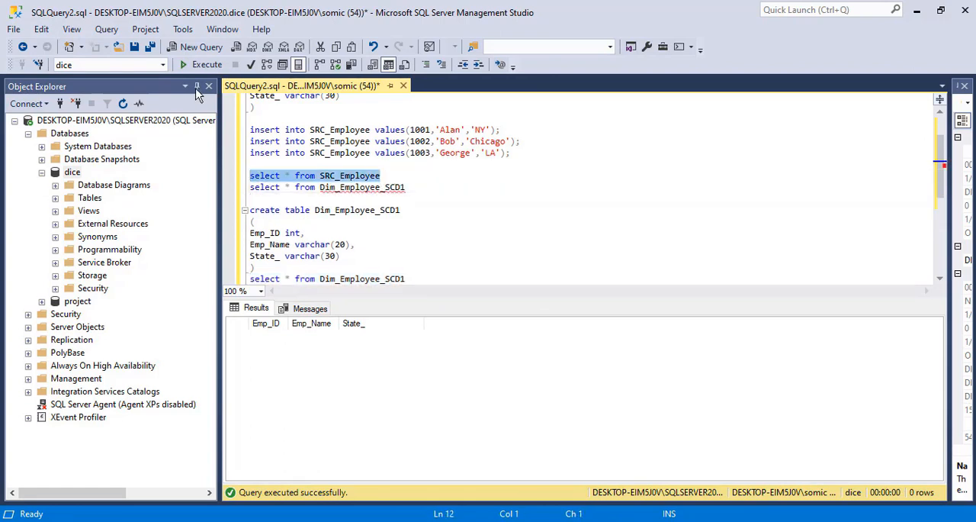
pyautogui.click(201, 64)
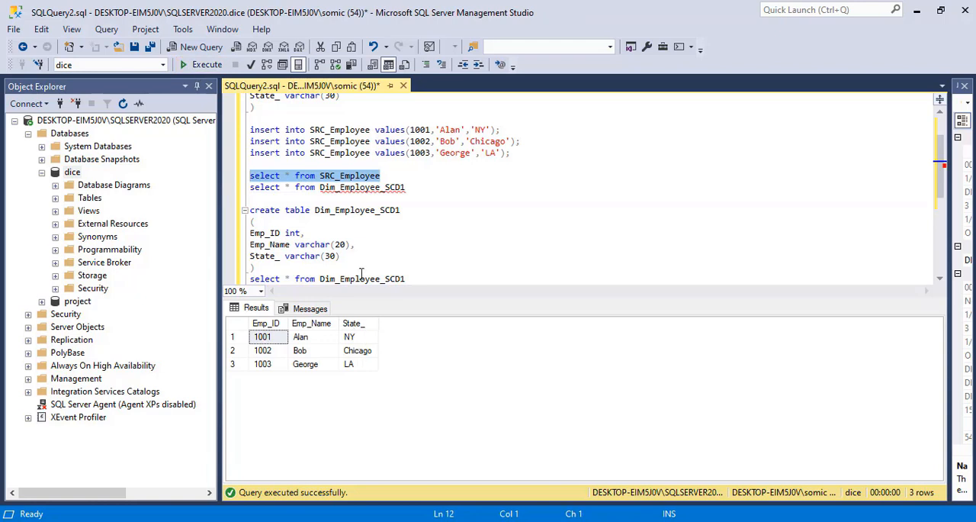
pyautogui.moveTo(422, 188); pyautogui.dragTo(219, 191)
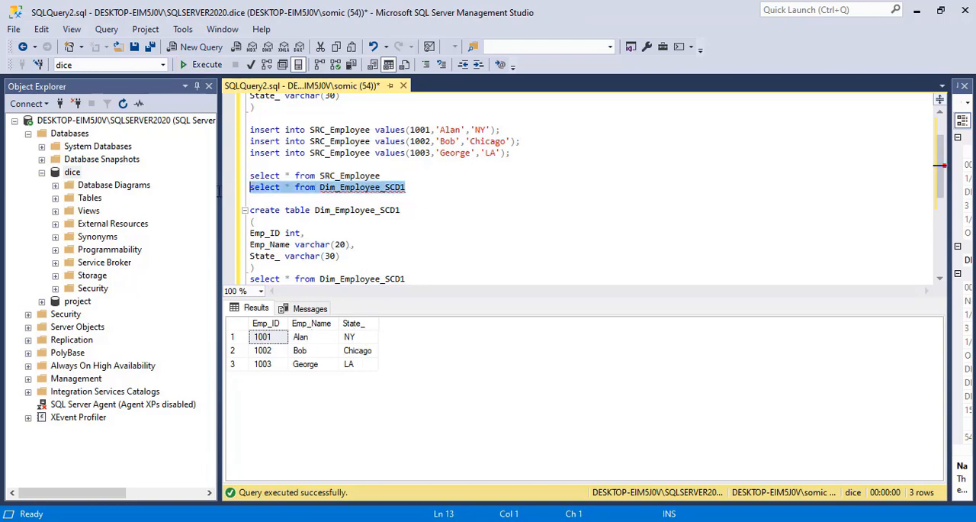
pyautogui.click(197, 64)
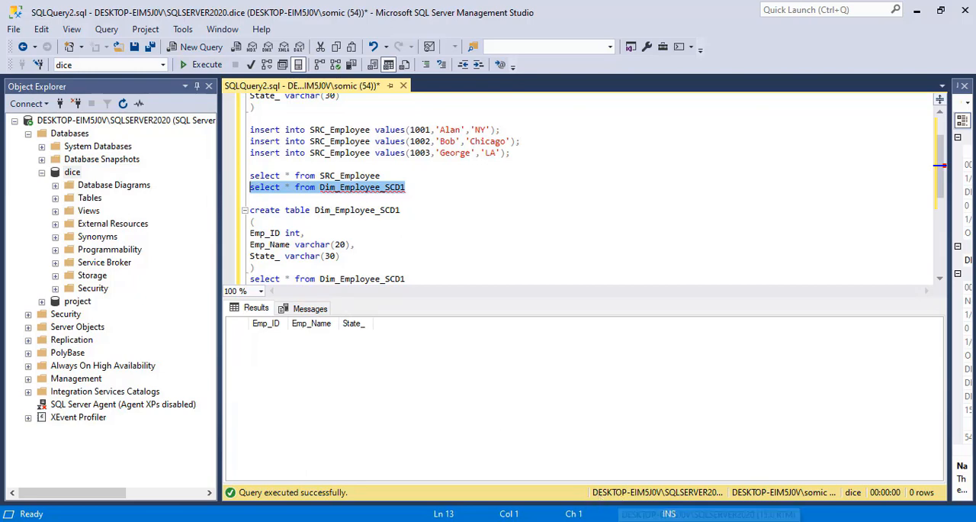
# Run the SCD package in Visual Studio and query Dim_Employee_SCD1 again in SQL Server Management Studio.
pyautogui.hotkey('alt', 'Tab')
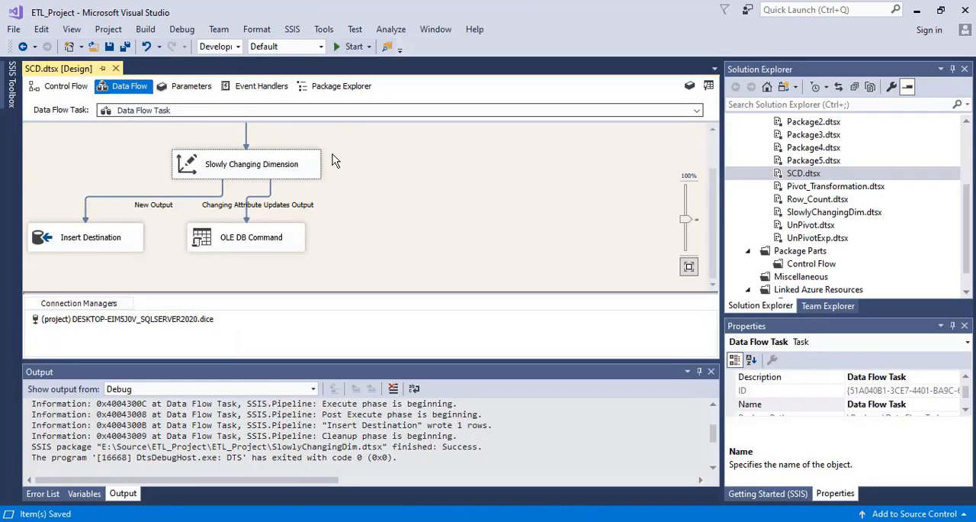
pyautogui.click(342, 48)
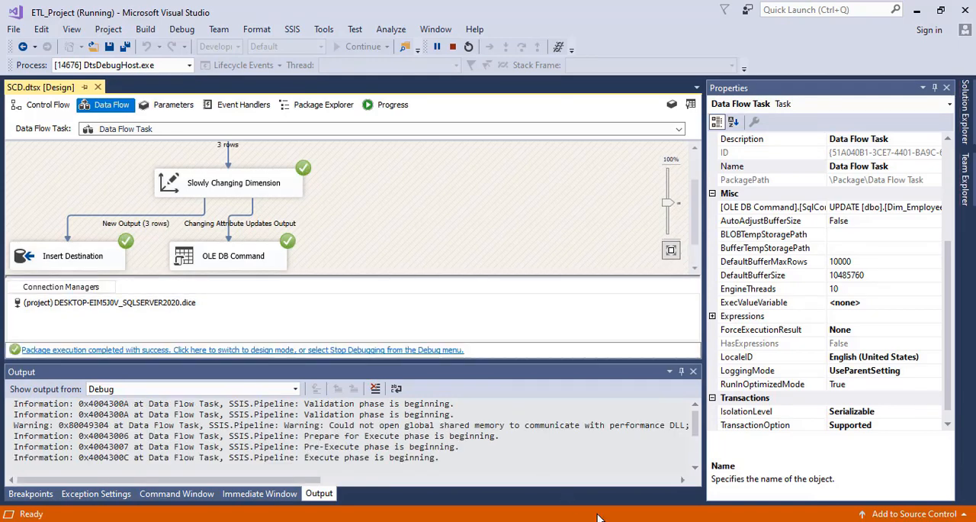
pyautogui.click(616, 521)
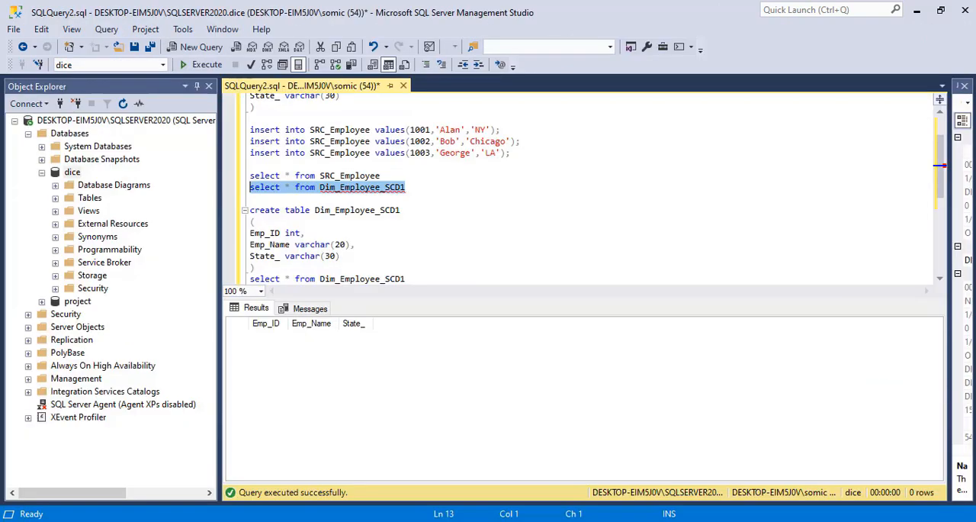
pyautogui.click(192, 66)
# End the SRC_Employee select query with a semicolon and run it together with the Dim_Employee_SCD1 query below it.
pyautogui.moveTo(263, 336); pyautogui.dragTo(373, 189)
pyautogui.click(375, 176)
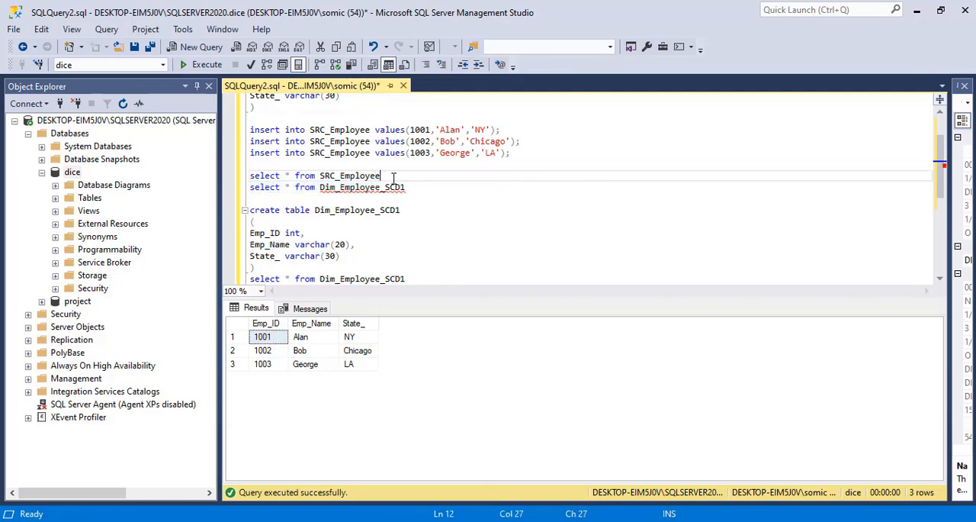
pyautogui.moveTo(412, 189); pyautogui.dragTo(240, 175)
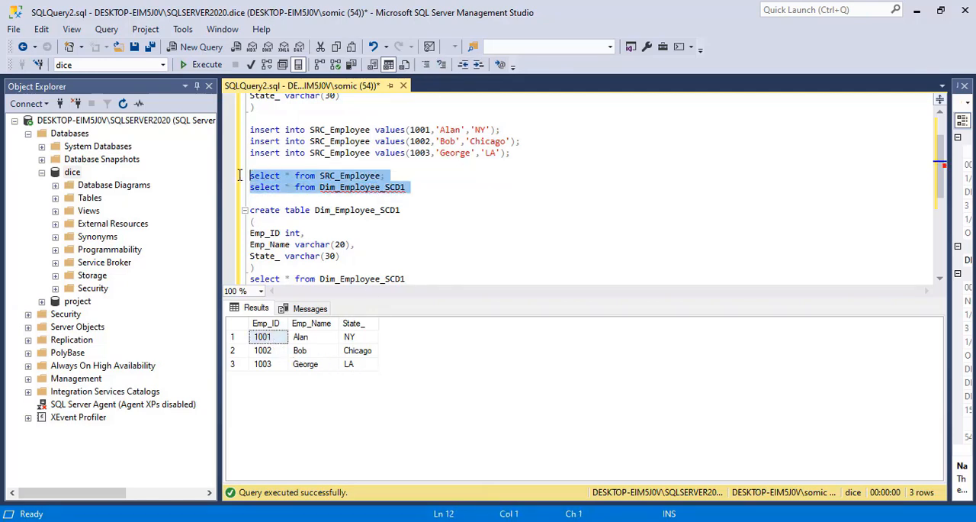
pyautogui.click(191, 70)
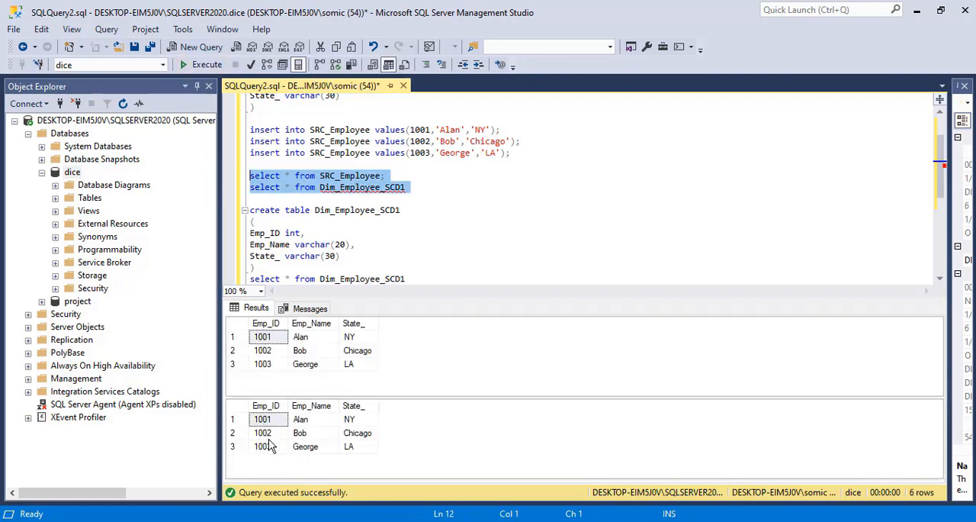
# Copy the SRC_Employee update statement from SCD.txt in Notepad and paste it below the two select queries in Management Studio.
pyautogui.click(405, 212)
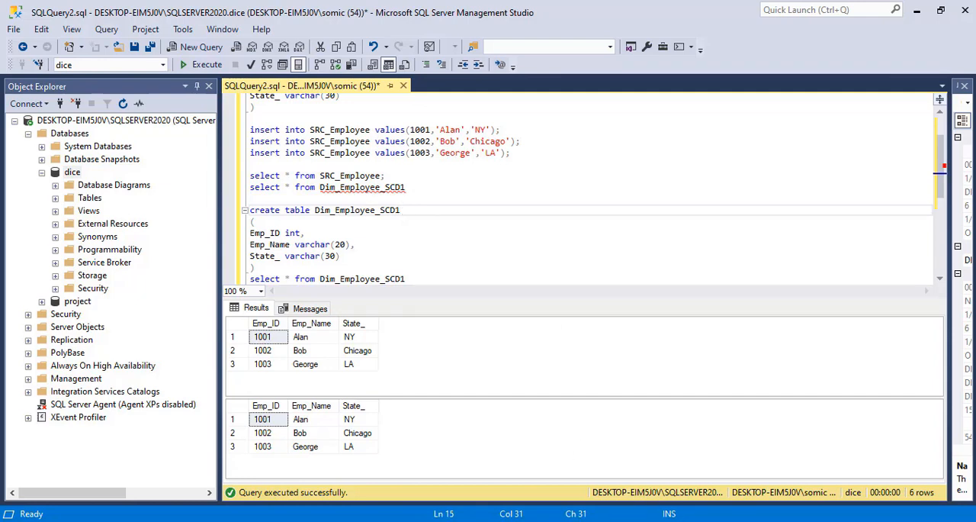
pyautogui.hotkey('alt', 'Tab')
pyautogui.click(325, 305)
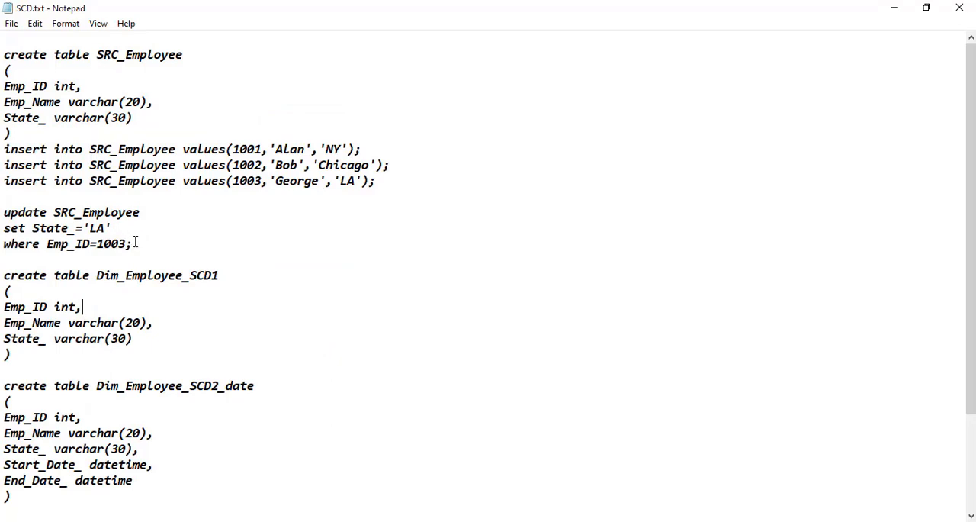
pyautogui.moveTo(135, 242); pyautogui.dragTo(2, 211)
pyautogui.hotkey('ctrl', 'c')
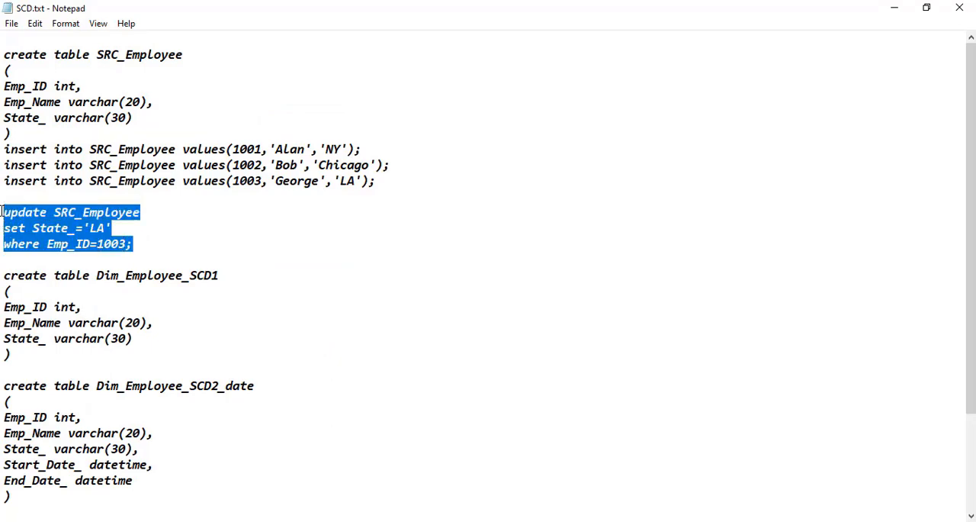
pyautogui.hotkey('alt', 'Tab')
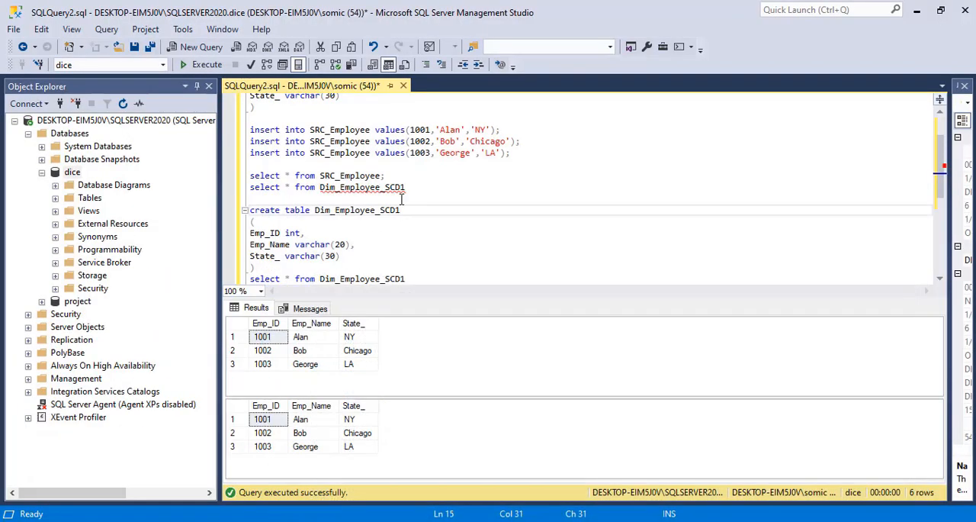
pyautogui.click(428, 184)
pyautogui.press('Return')
pyautogui.press('Return')
pyautogui.hotkey('ctrl', 'v')
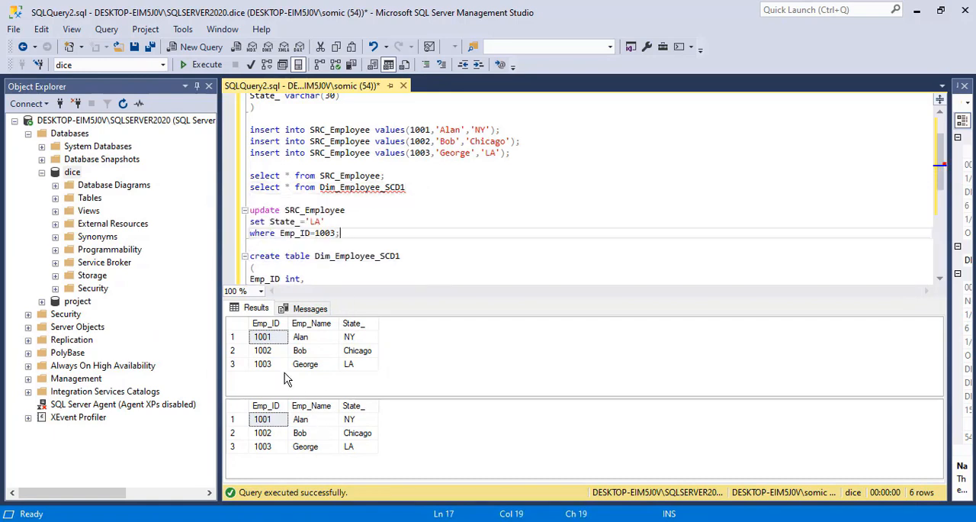
# Change the State_ value in the update statement for Emp_ID 1003 to 'Chicago' and execute the statement.
pyautogui.click(365, 363)
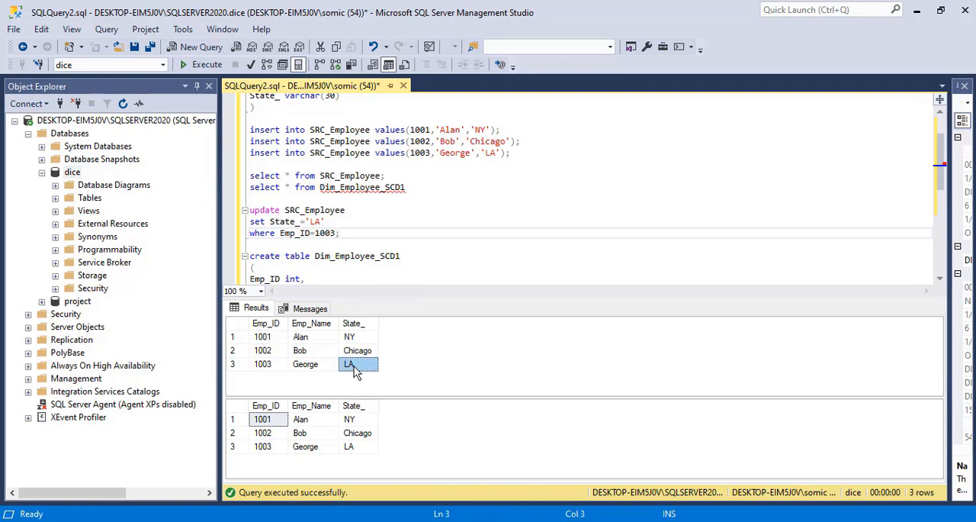
pyautogui.click(312, 369)
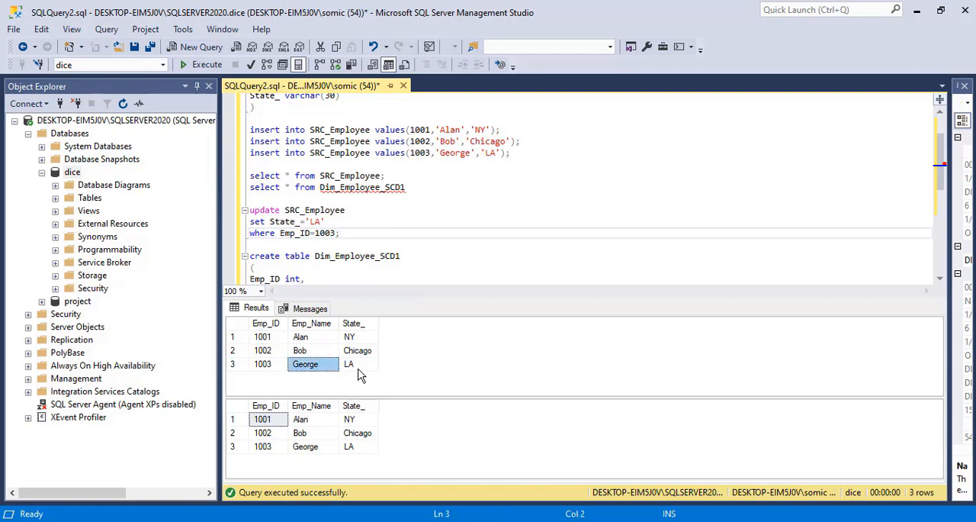
pyautogui.click(324, 220)
pyautogui.press('BackSpace')
pyautogui.press('BackSpace')
pyautogui.press('BackSpace')
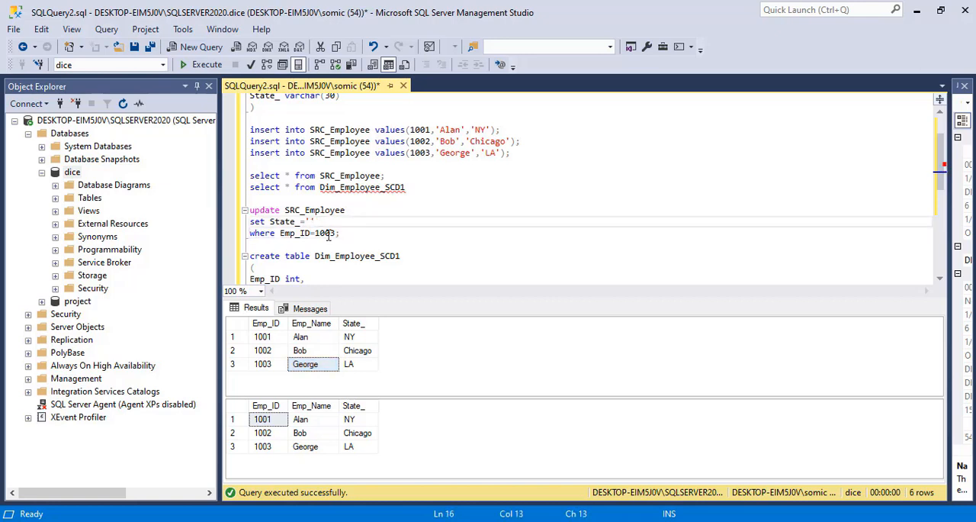
pyautogui.write('Chica')
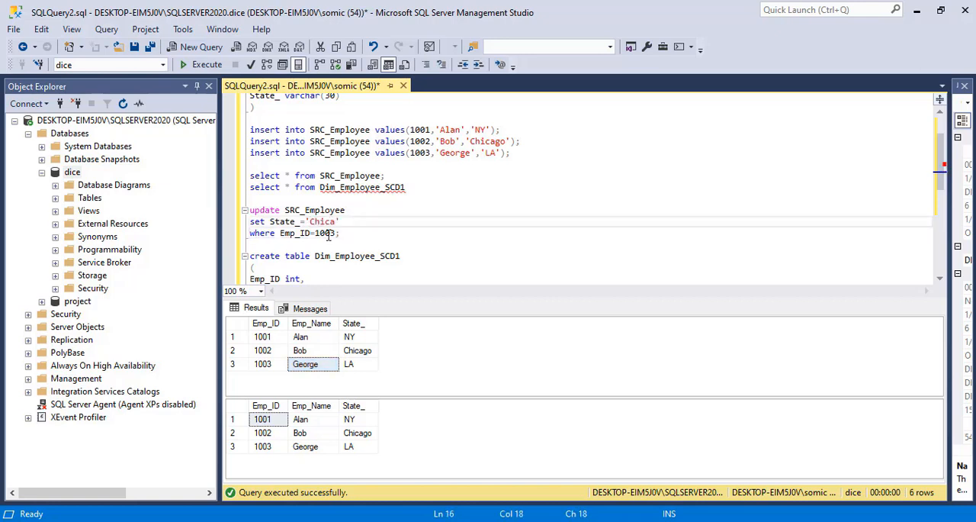
pyautogui.write("go'")
pyautogui.moveTo(340, 233); pyautogui.dragTo(250, 210)
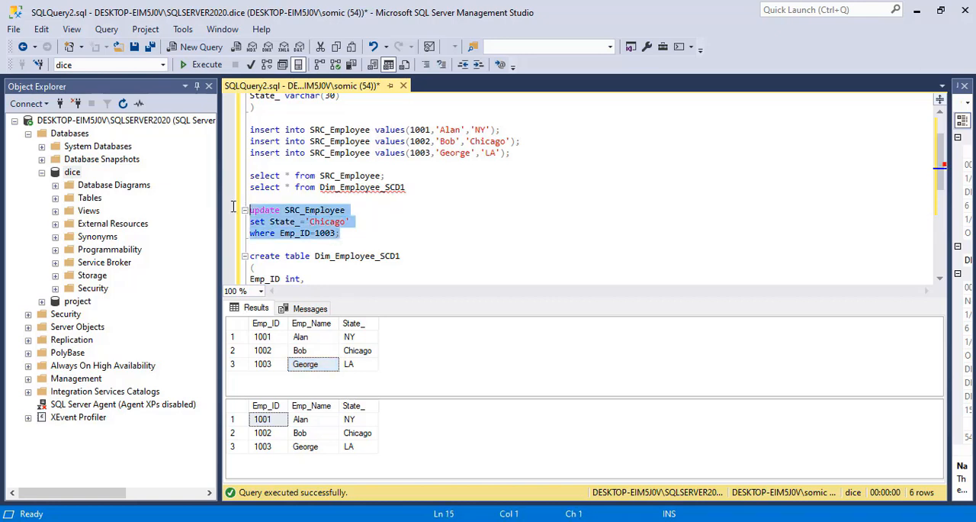
pyautogui.click(201, 65)
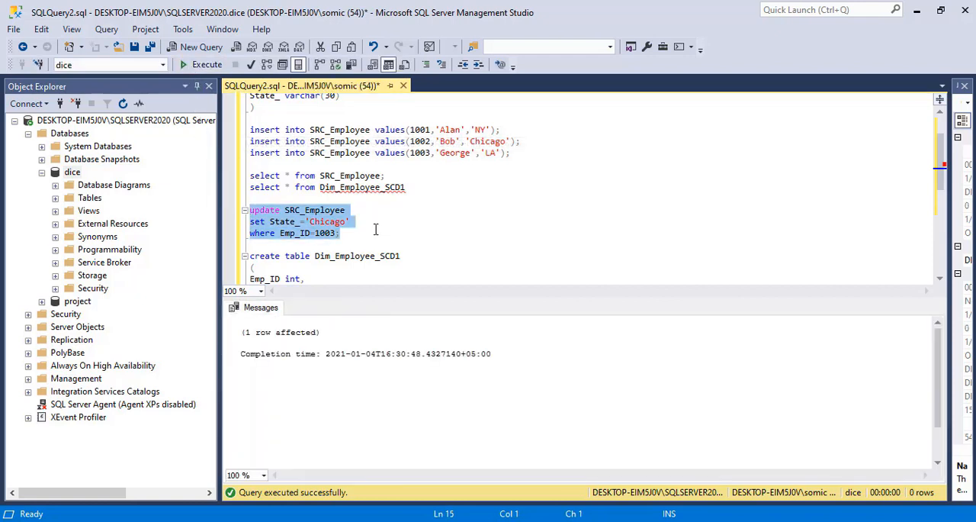
# Run both select queries together and compare the State_ value of Emp_ID 1003 in the source and dimension tables.
pyautogui.moveTo(406, 188); pyautogui.dragTo(250, 164)
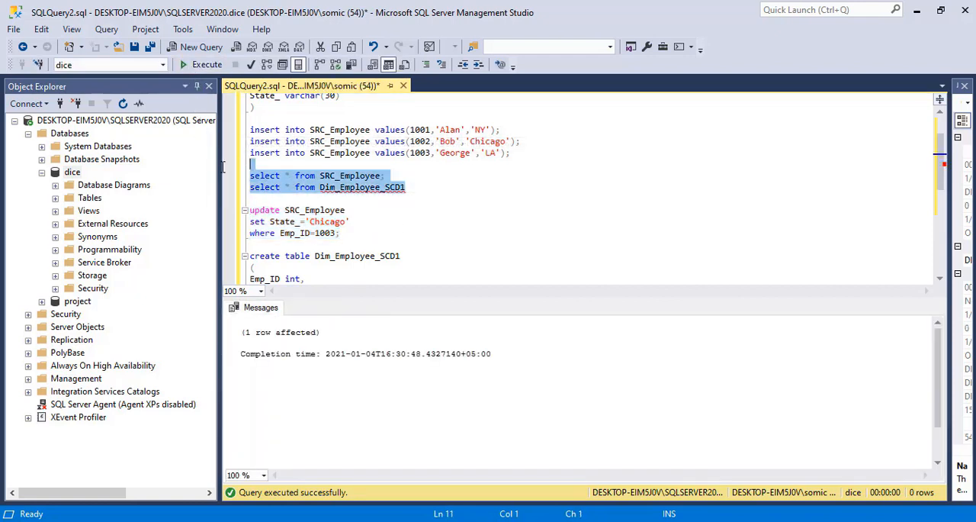
pyautogui.click(183, 68)
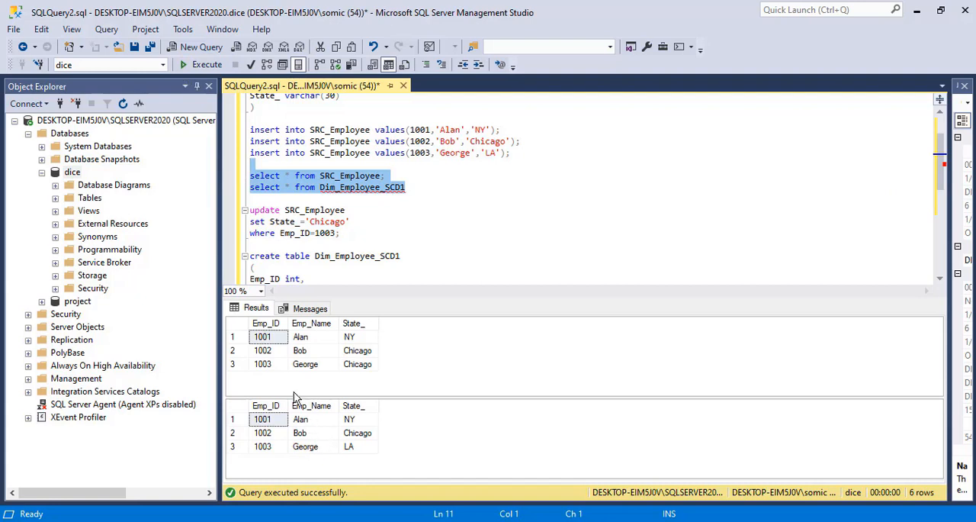
pyautogui.click(303, 366)
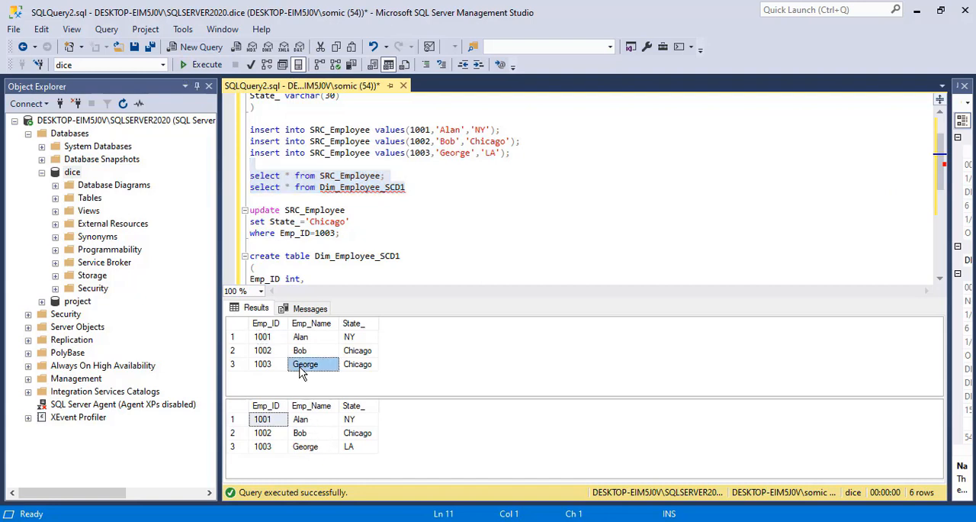
pyautogui.click(363, 369)
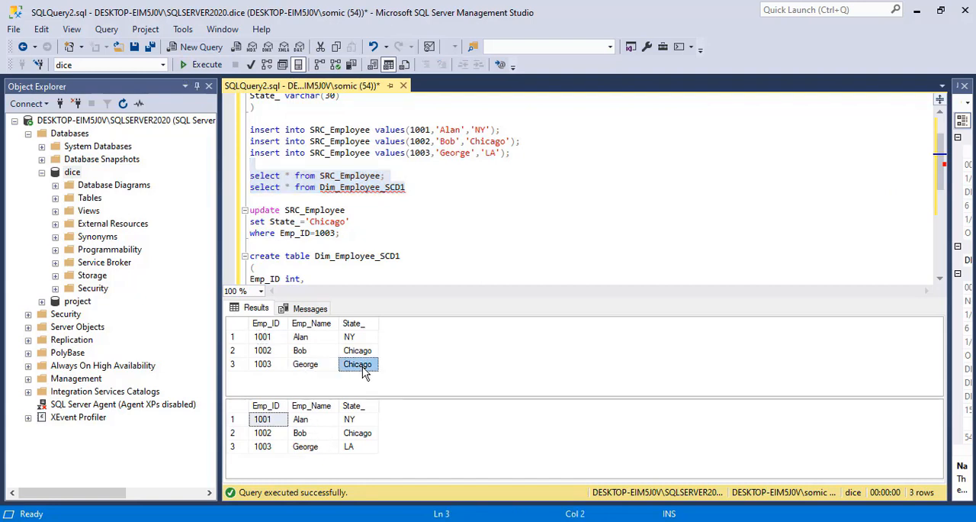
pyautogui.click(361, 450)
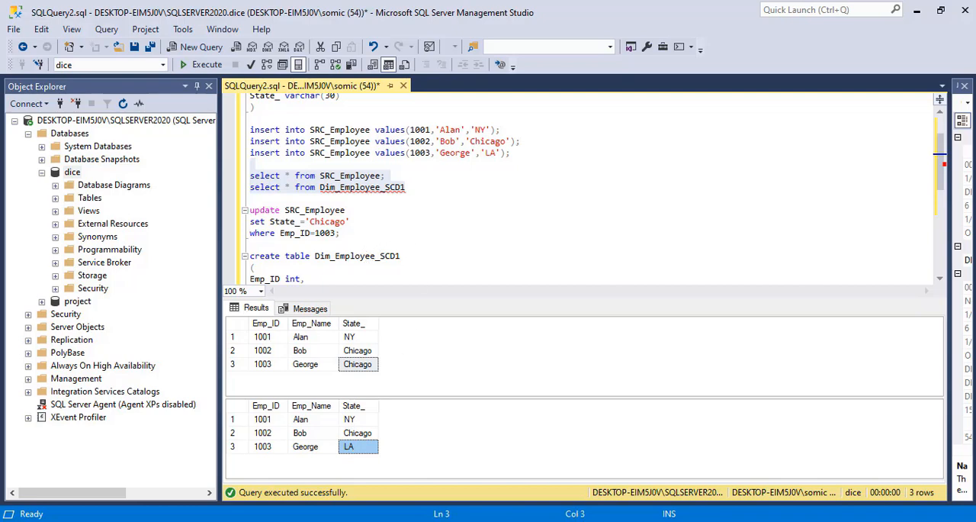
# Switch to Visual Studio, leave the finished debug run, execute the SCD package again and return to SQL Server Management Studio.
pyautogui.hotkey('alt', 'Tab')
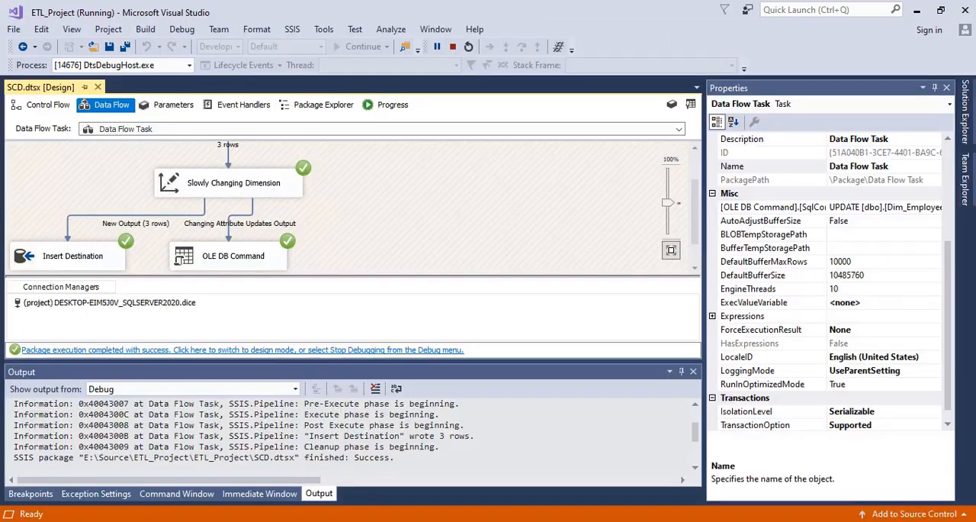
pyautogui.click(300, 351)
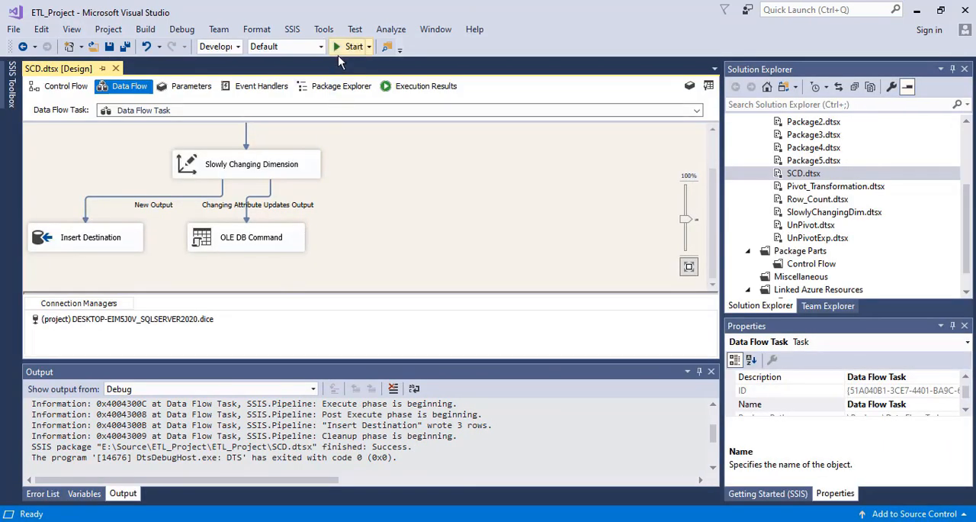
pyautogui.click(349, 48)
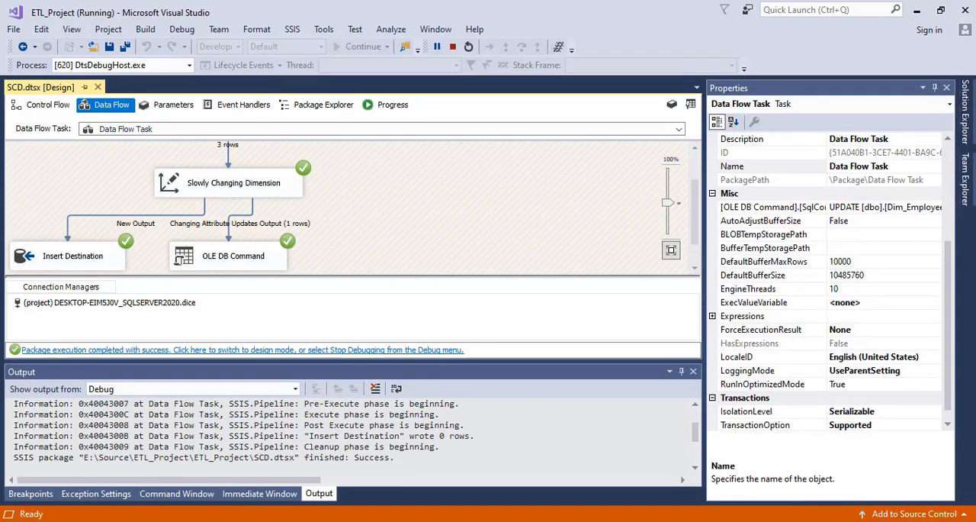
pyautogui.hotkey('alt', 'Tab')
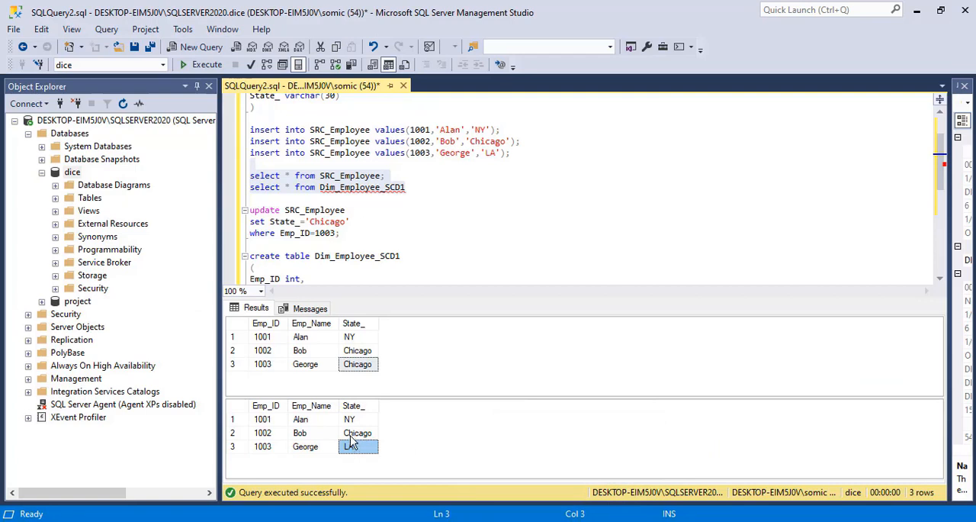
# Run both select queries together and check the State_ value of Emp_ID 1003 in Dim_Employee_SCD1.
pyautogui.click(388, 221)
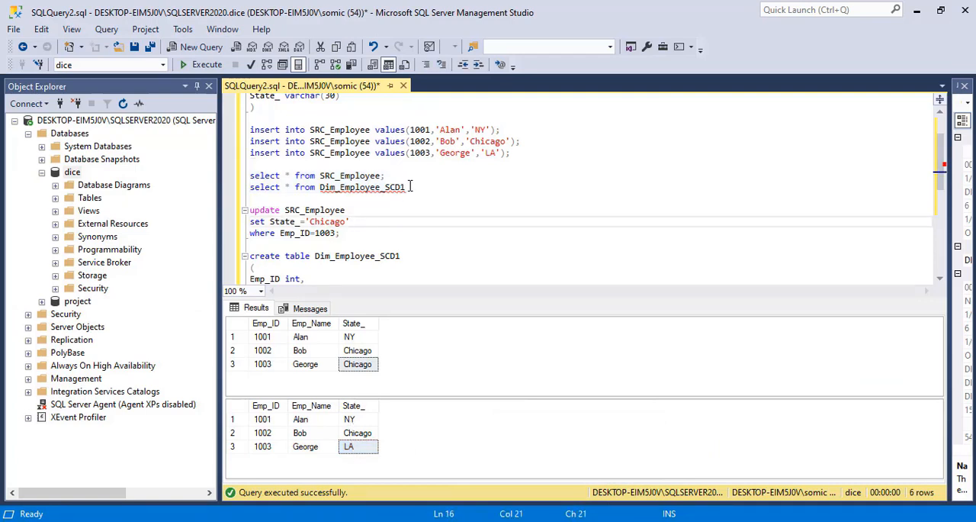
pyautogui.moveTo(407, 187); pyautogui.dragTo(248, 191)
pyautogui.click(205, 70)
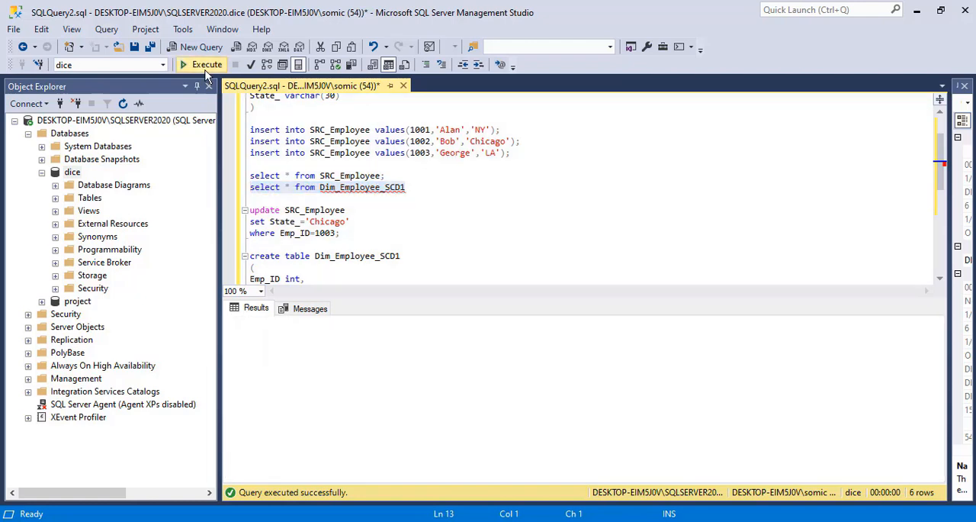
pyautogui.click(357, 364)
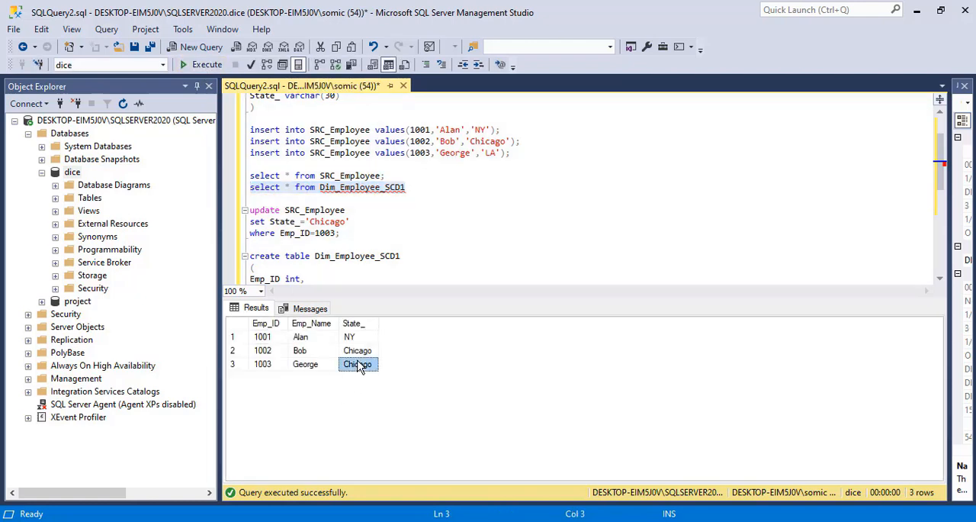
pyautogui.click(390, 234)
pyautogui.moveTo(420, 187); pyautogui.dragTo(223, 176)
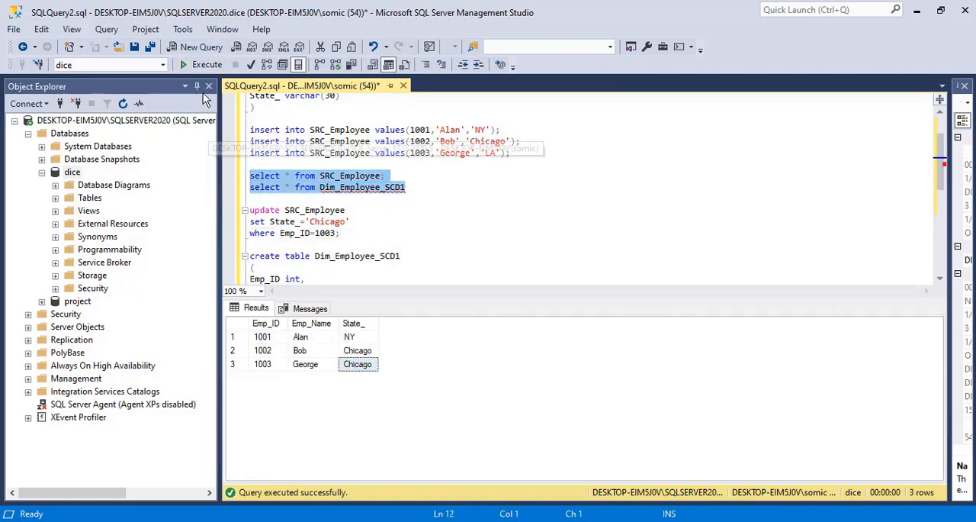
pyautogui.click(197, 69)
pyautogui.click(358, 449)
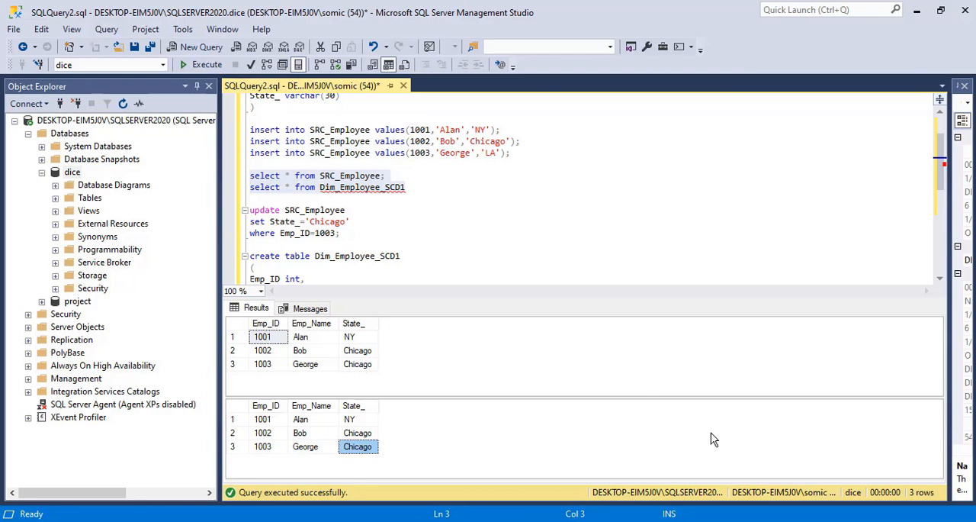
# Switch to SCD.txt in Notepad and copy the complete create table statement for Dim_Employee_SCD2_date.
pyautogui.click(675, 521)
pyautogui.click(333, 318)
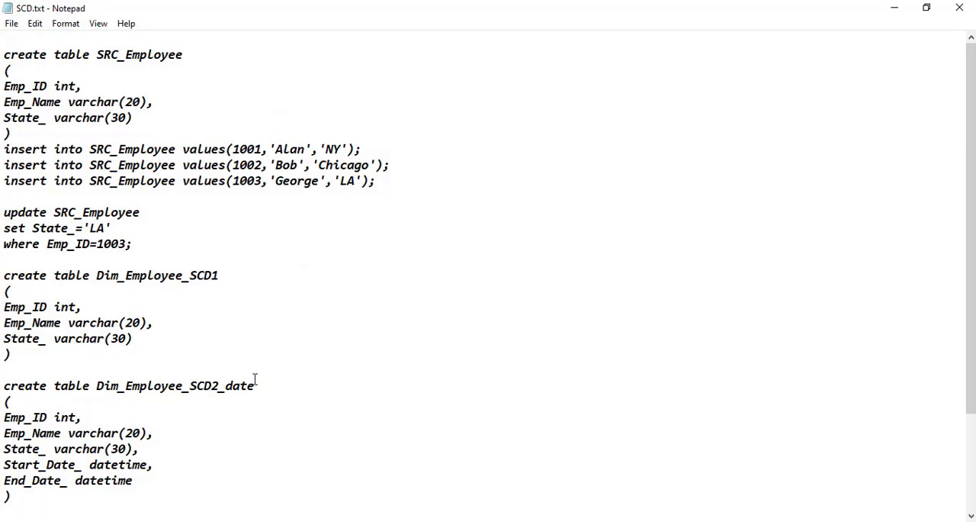
pyautogui.click(186, 426)
pyautogui.write('create table Dim_Employee_SCD2_Status ( Emp_ID int, Emp_Name varchar(20), State_ varchar(30), Current_Status varchar(20) )')
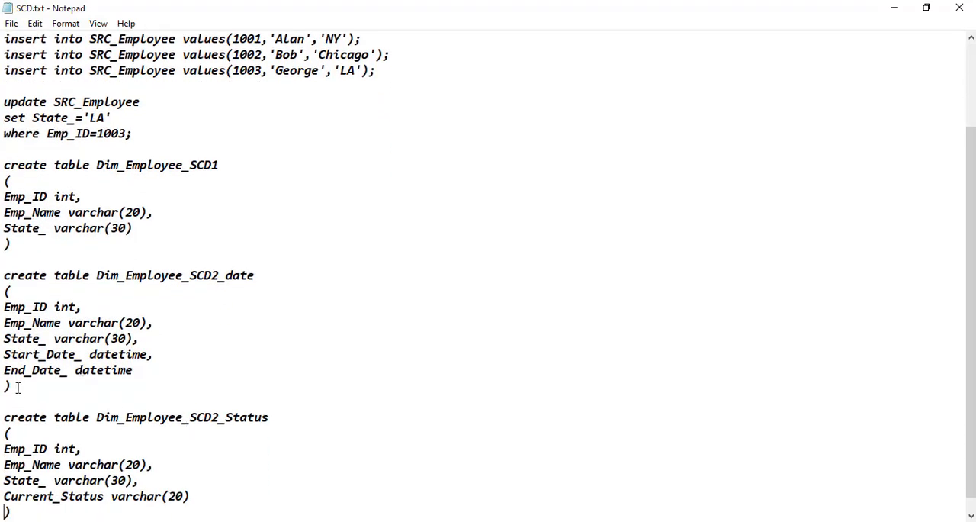
pyautogui.moveTo(18, 388); pyautogui.dragTo(3, 278)
pyautogui.hotkey('ctrl', 'c')
pyautogui.rightClick(55, 319)
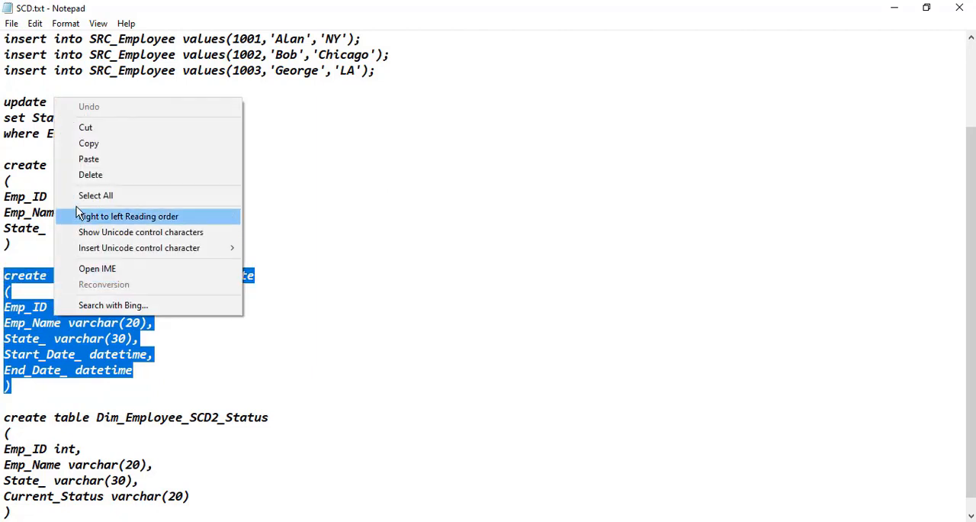
pyautogui.click(107, 143)
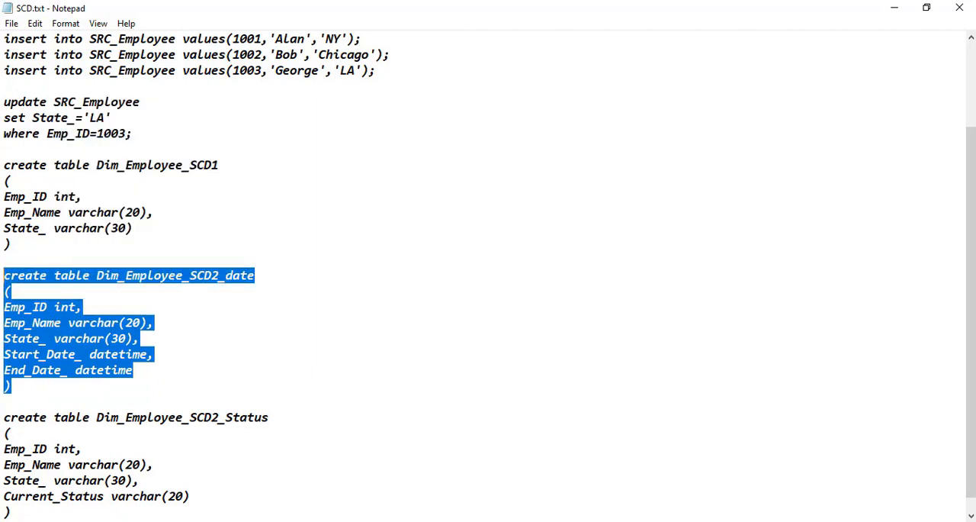
# Return to SQL Server Management Studio and paste the copied statement directly below the Dim_Employee_SCD1 table definition.
pyautogui.click(613, 520)
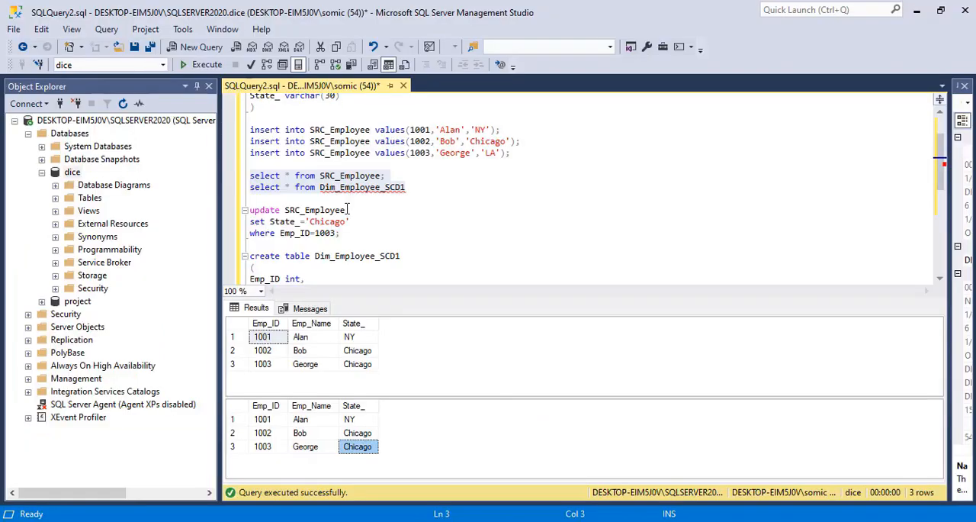
pyautogui.click(382, 210)
pyautogui.click(418, 255)
pyautogui.press('Down')
pyautogui.press('Down')
pyautogui.press('Down')
pyautogui.press('Down')
pyautogui.press('Down')
pyautogui.press('Down')
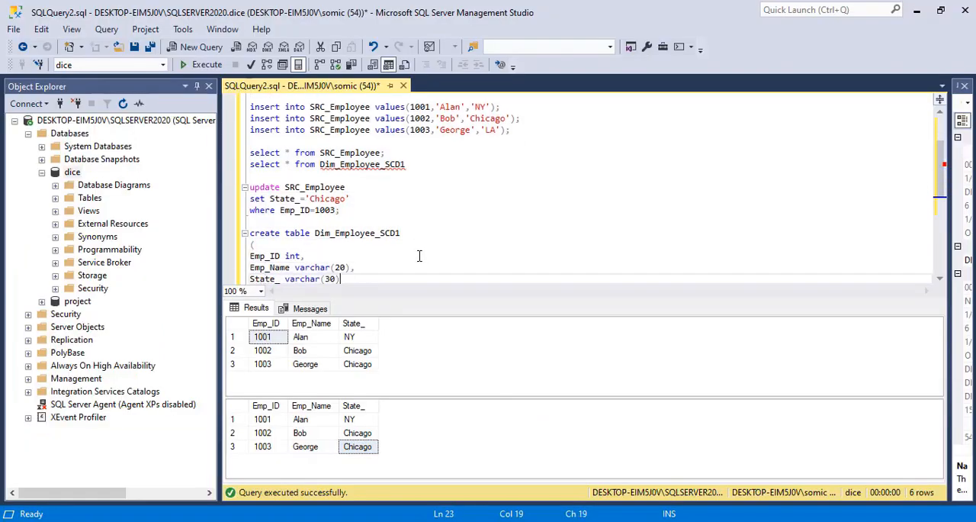
pyautogui.press('Up')
pyautogui.press('Return')
pyautogui.press('Return')
pyautogui.press('Return')
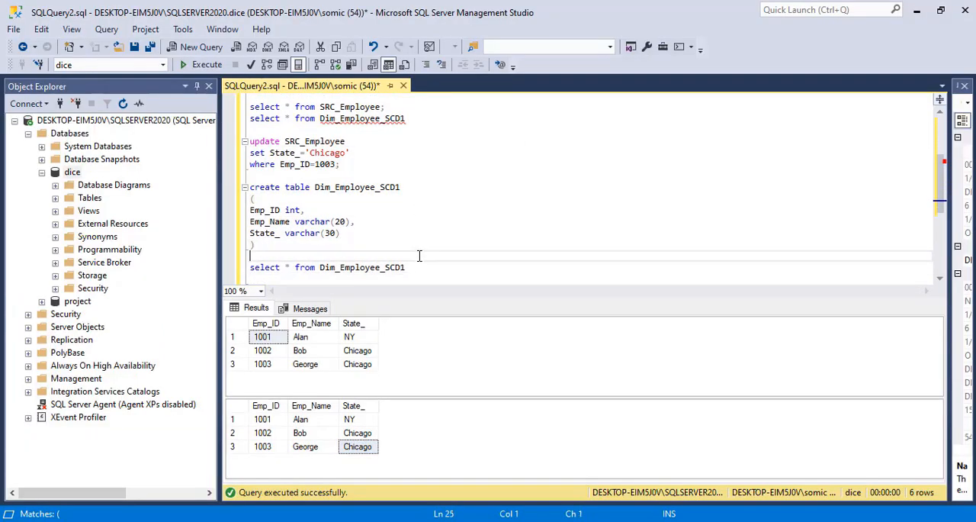
pyautogui.press('Up')
pyautogui.press('Up')
pyautogui.hotkey('ctrl', 'v')
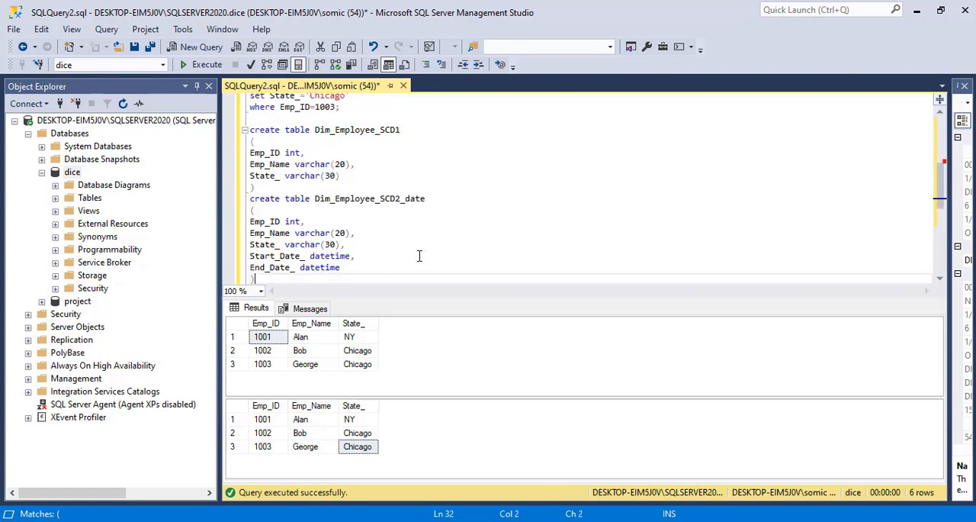
# Execute only the create table statement for Dim_Employee_SCD2_date.
pyautogui.click(427, 199)
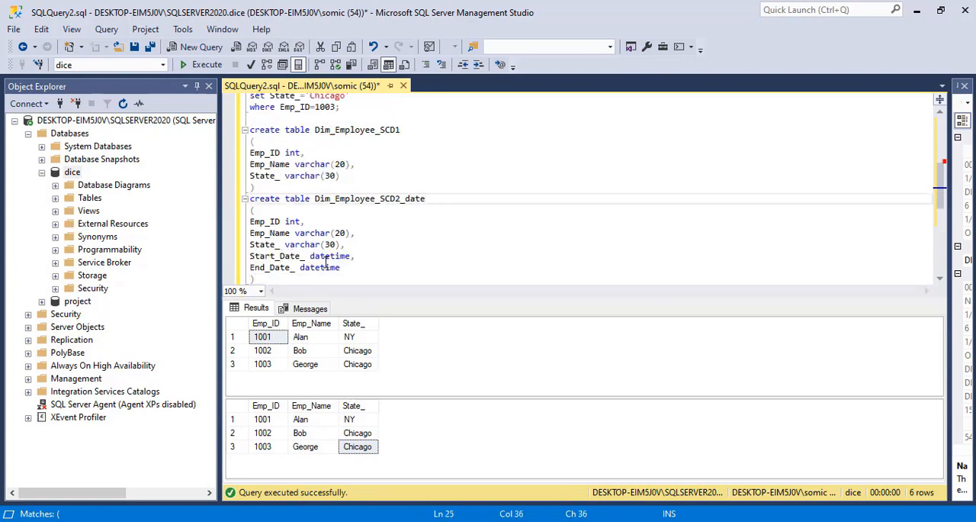
pyautogui.moveTo(257, 279); pyautogui.dragTo(248, 199)
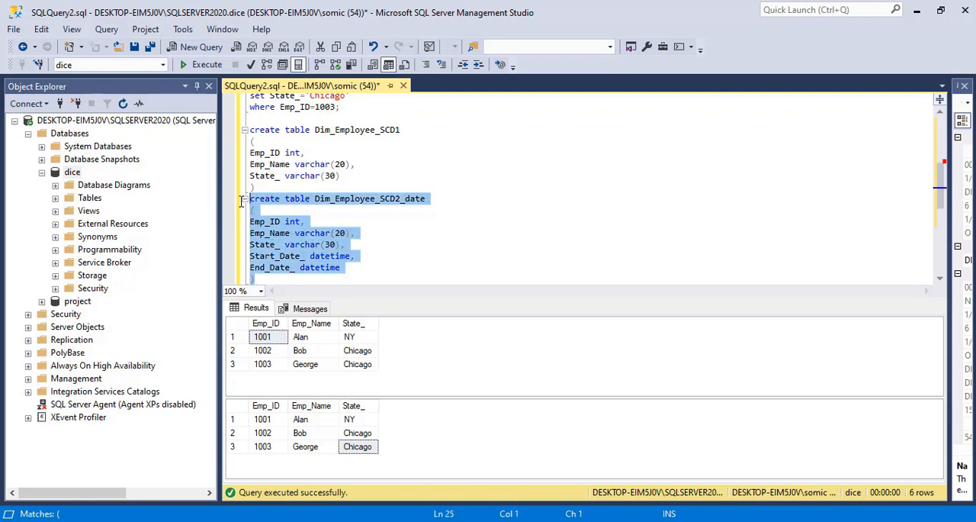
pyautogui.click(199, 67)
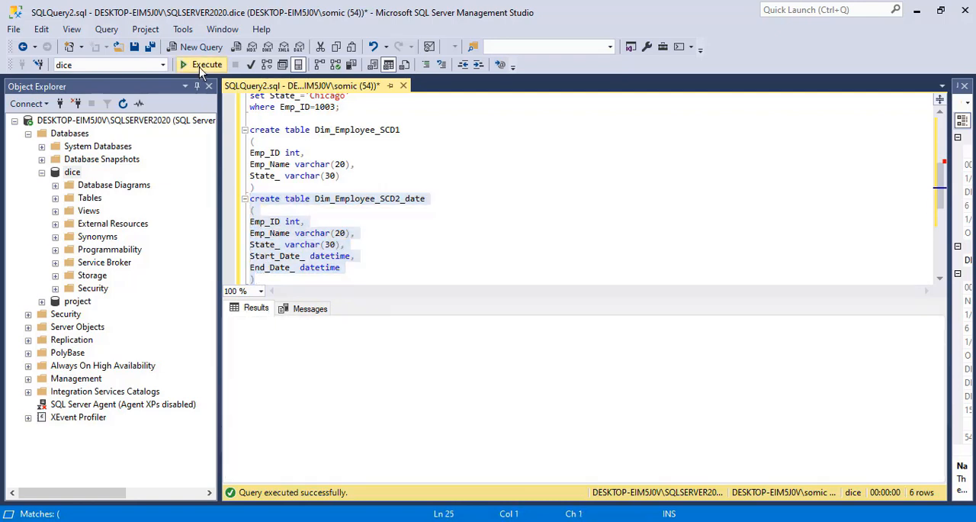
# Replace Dim_Employee_SCD1 with Dim_Employee_SCD2_date in the select query below the inserts and run it together with the SRC_Employee query.
pyautogui.click(350, 256)
pyautogui.doubleClick(388, 198)
pyautogui.hotkey('ctrl', 'c')
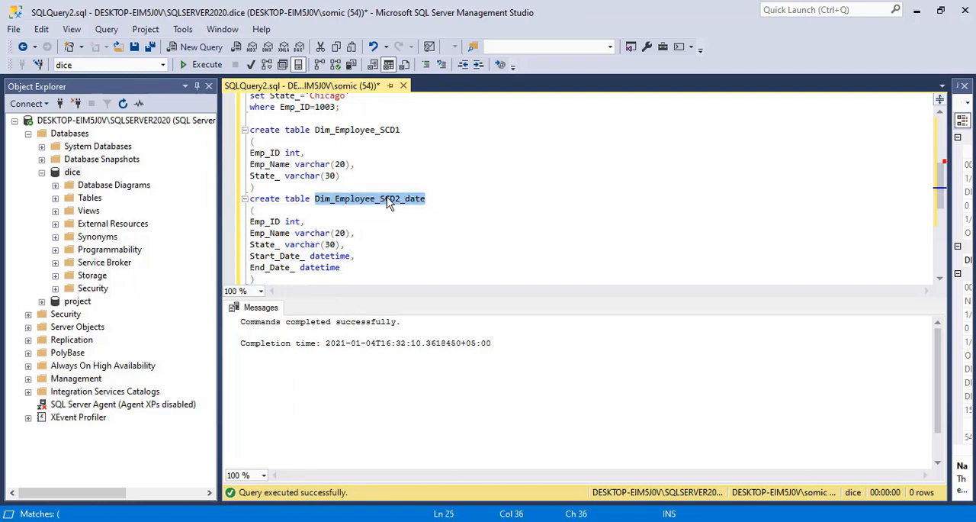
pyautogui.press('Up')
pyautogui.press('Up')
pyautogui.press('Up')
pyautogui.press('Up')
pyautogui.press('Up')
pyautogui.press('Up')
pyautogui.press('Up')
pyautogui.press('Up')
pyautogui.press('Up')
pyautogui.press('Up')
pyautogui.press('Up')
pyautogui.press('Up')
pyautogui.press('Up')
pyautogui.press('Up')
pyautogui.press('Up')
pyautogui.press('Up')
pyautogui.press('Up')
pyautogui.press('Up')
pyautogui.press('Up')
pyautogui.press('Up')
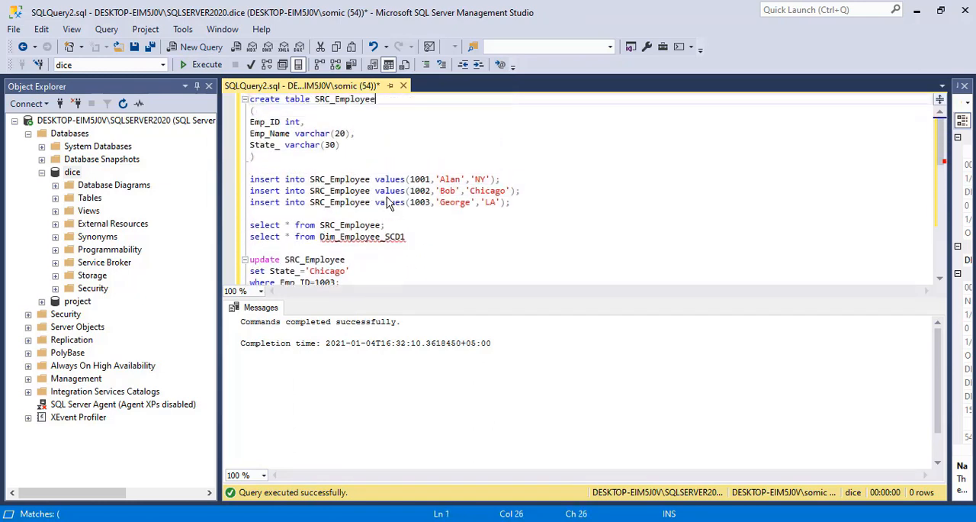
pyautogui.doubleClick(370, 238)
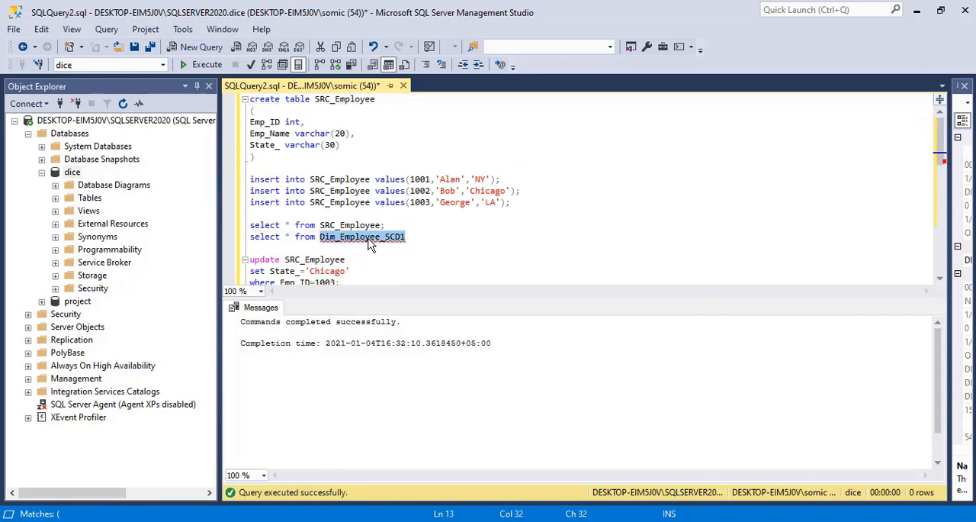
pyautogui.hotkey('ctrl', 'v')
pyautogui.moveTo(431, 236); pyautogui.dragTo(234, 221)
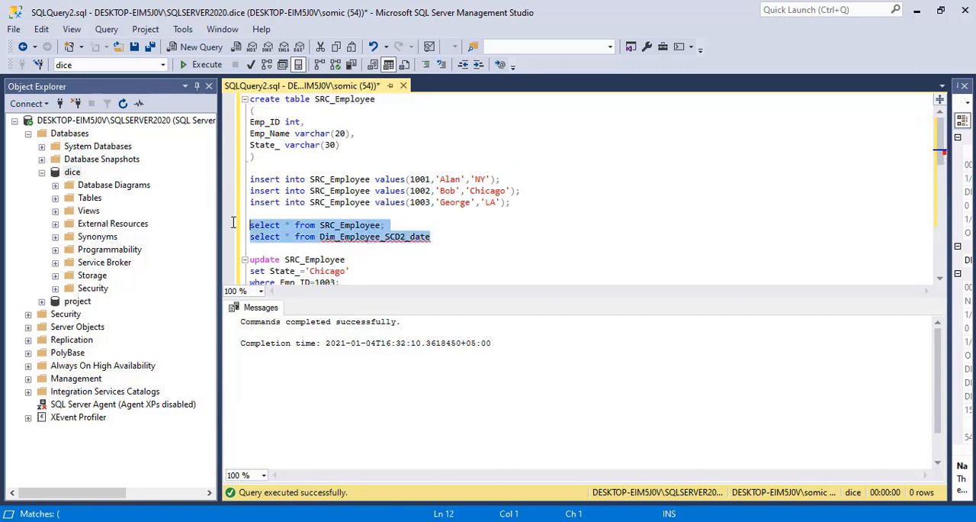
pyautogui.click(193, 66)
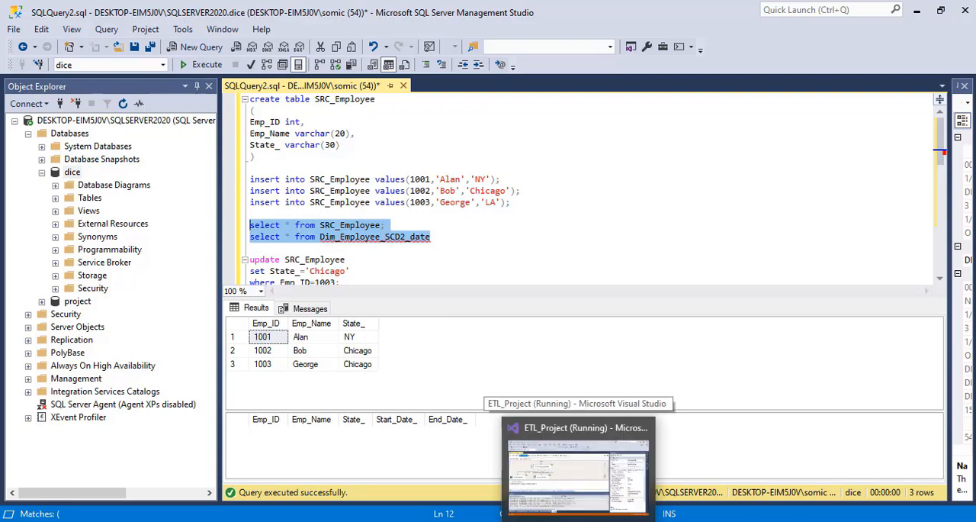
# Switch to Visual Studio, leave the finished debug run and reopen the Slowly Changing Dimension wizard at the dimension table and keys page.
pyautogui.click(580, 520)
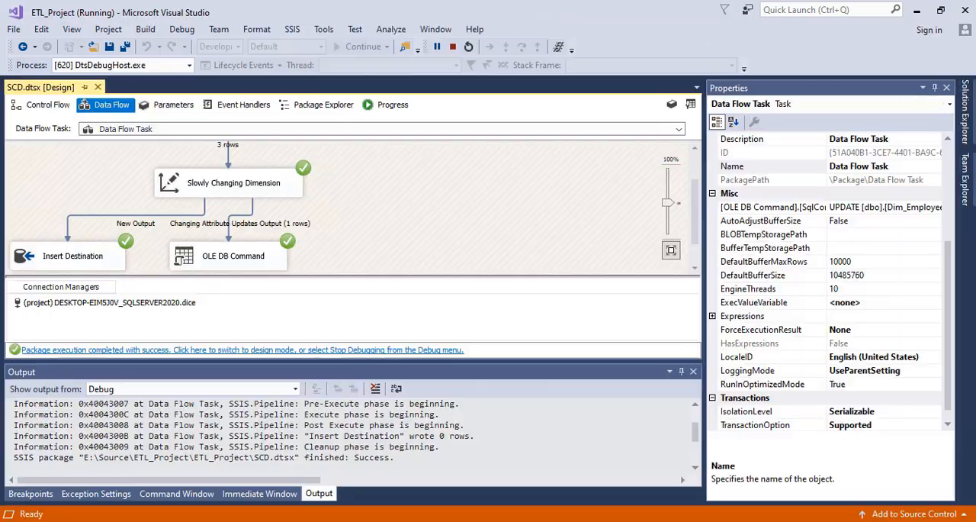
pyautogui.click(296, 353)
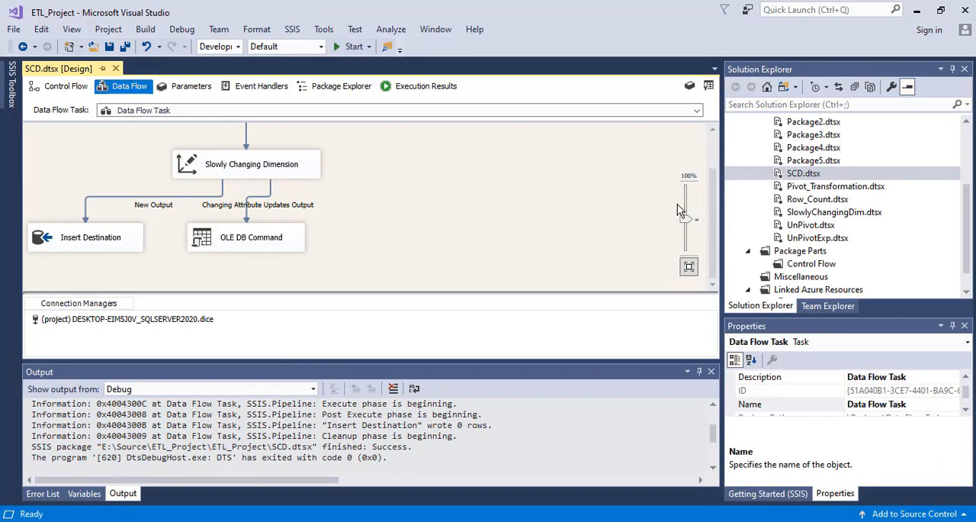
pyautogui.scroll(2, 711, 216)
pyautogui.click(256, 221)
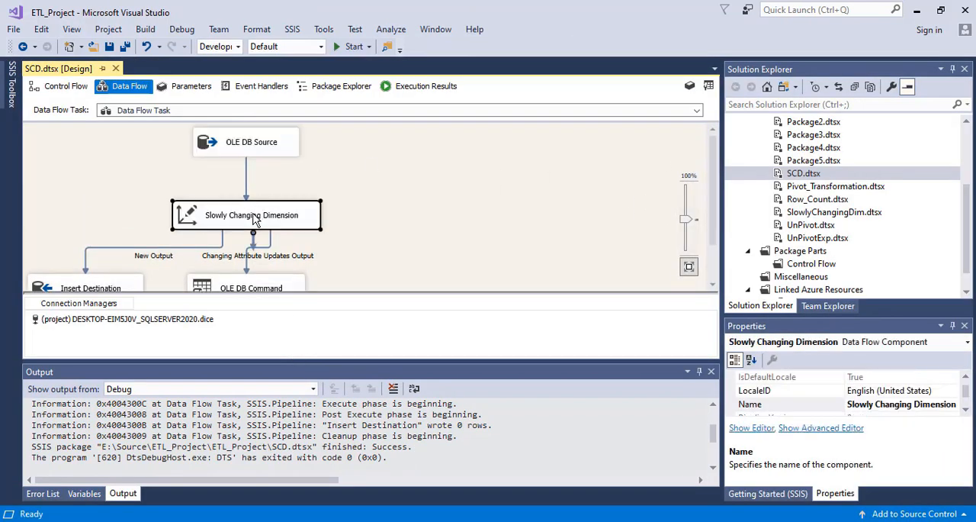
pyautogui.doubleClick(256, 220)
pyautogui.click(339, 395)
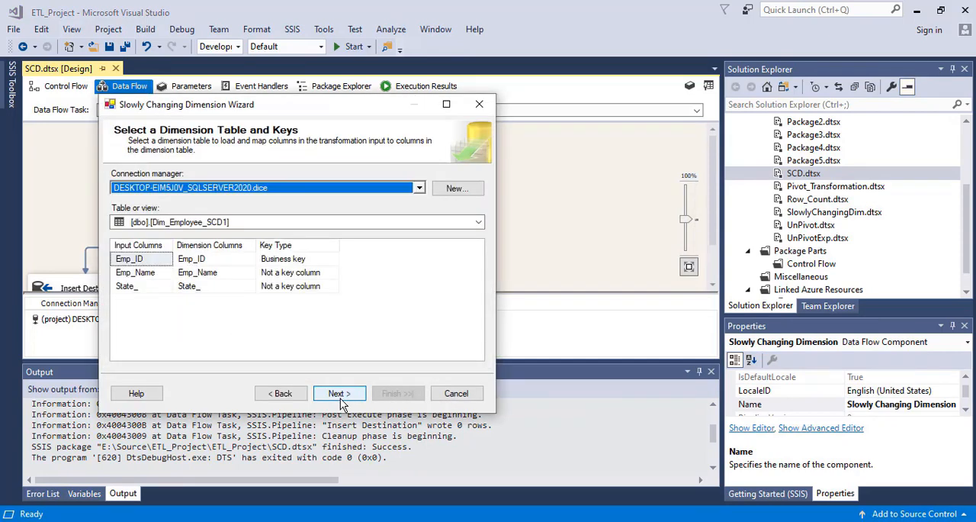
# Choose Dim_Employee_SCD2_date as the dimension table, keeping Emp_ID as the business key.
pyautogui.click(141, 286)
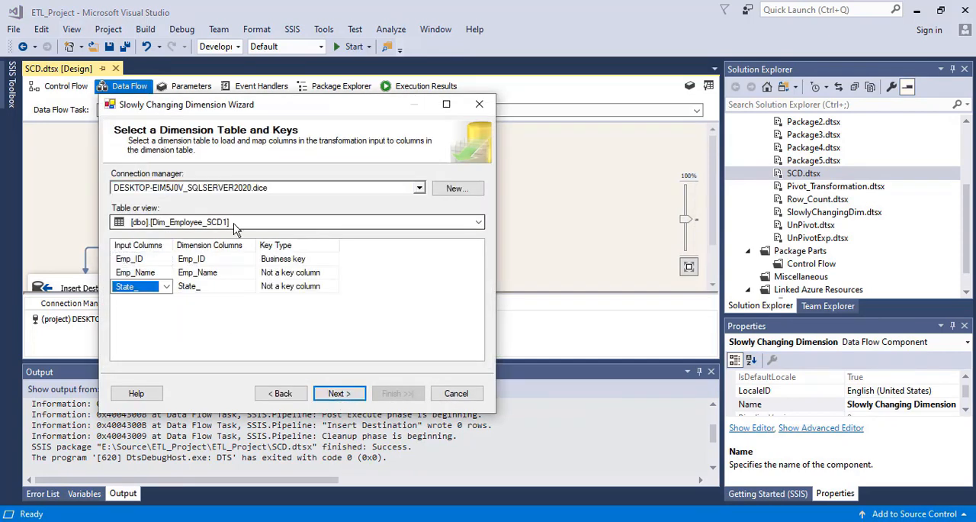
pyautogui.click(480, 222)
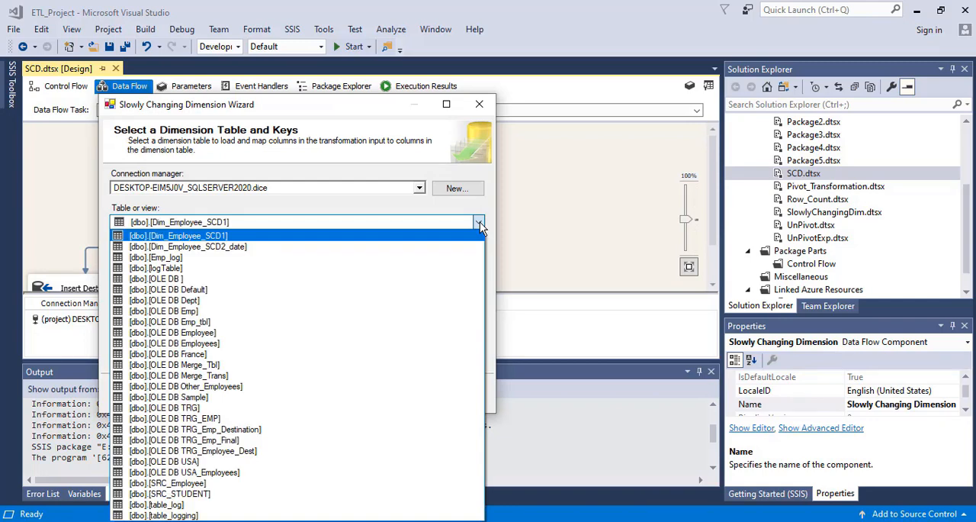
pyautogui.click(222, 254)
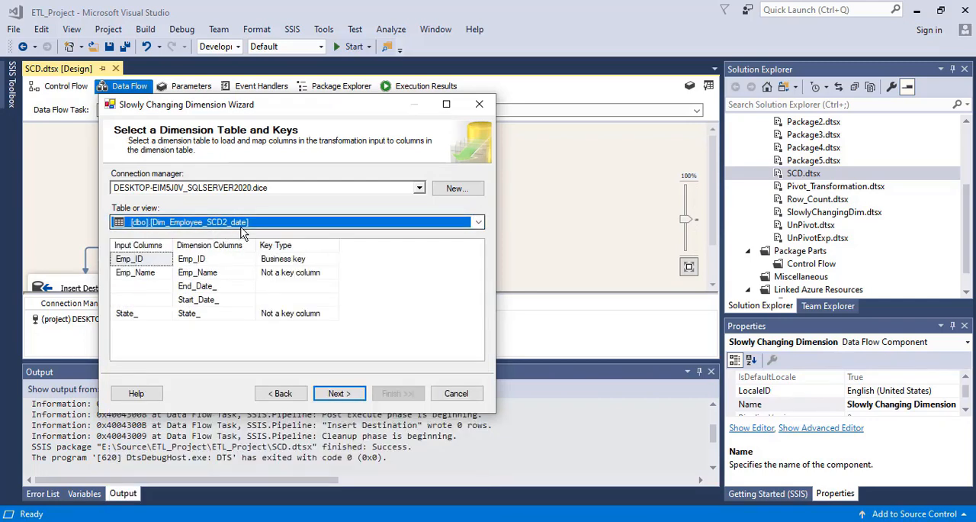
pyautogui.click(302, 259)
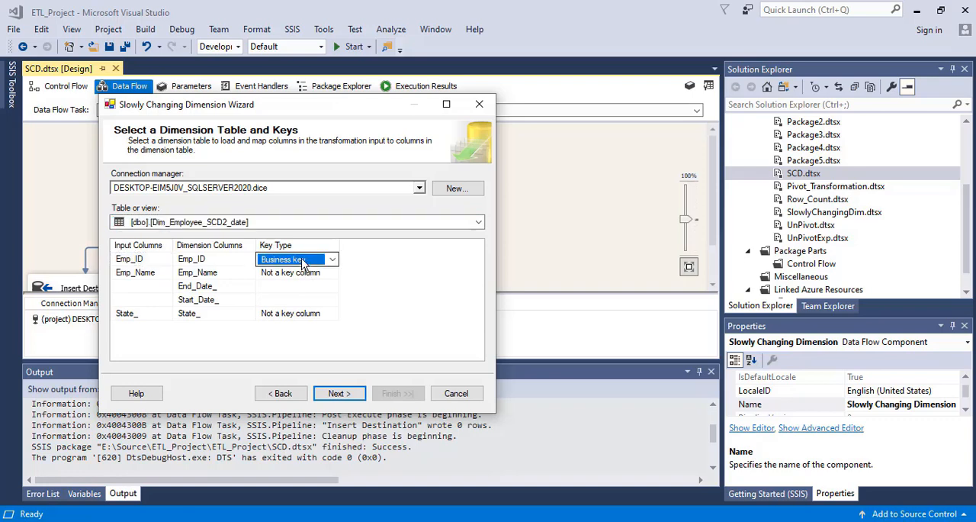
pyautogui.click(200, 260)
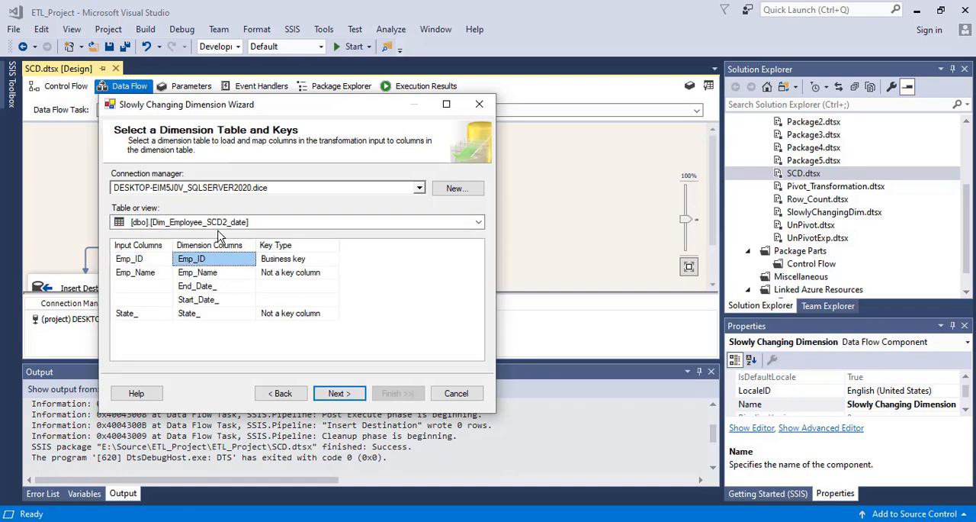
# Check the Dim_Employee_SCD2_date columns in Management Studio, then review the column change types in the Visual Studio wizard and go back a page.
pyautogui.hotkey('alt', 'Tab')
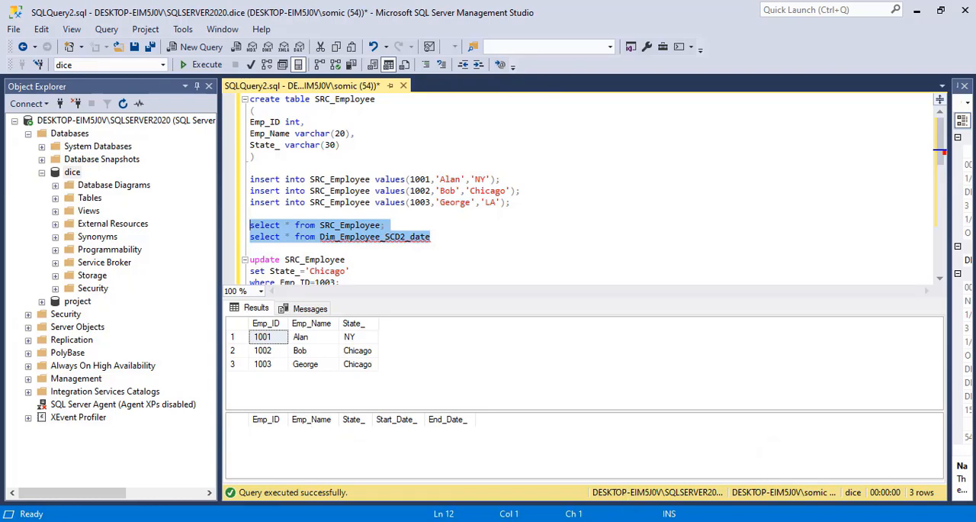
pyautogui.hotkey('alt', 'Tab')
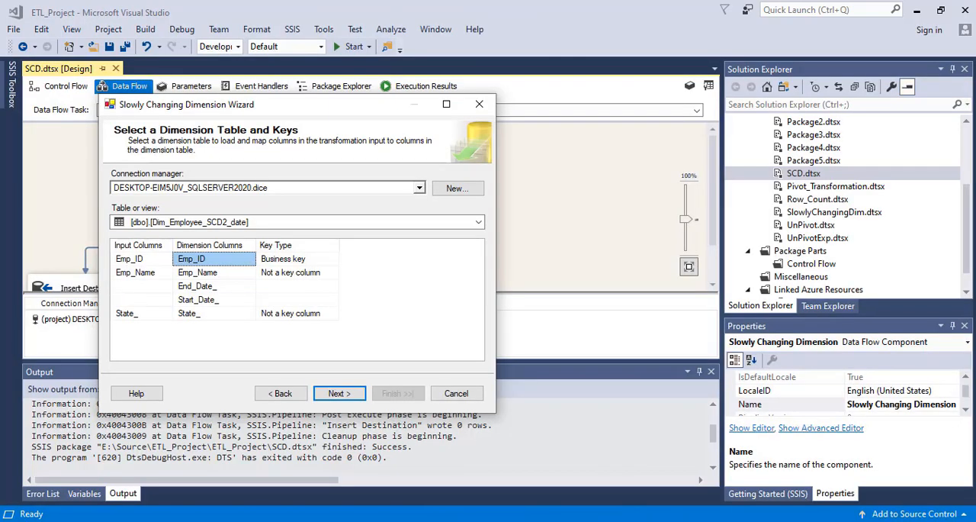
pyautogui.click(341, 394)
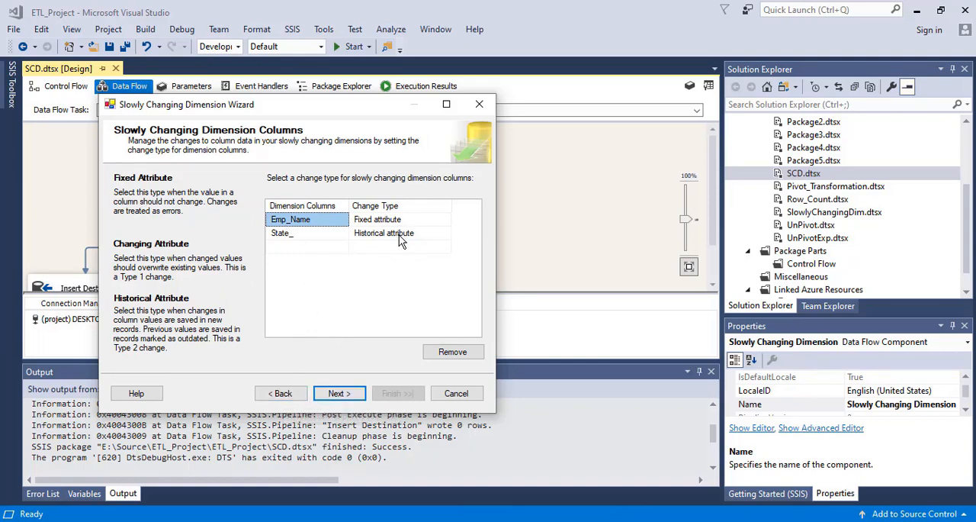
pyautogui.click(321, 255)
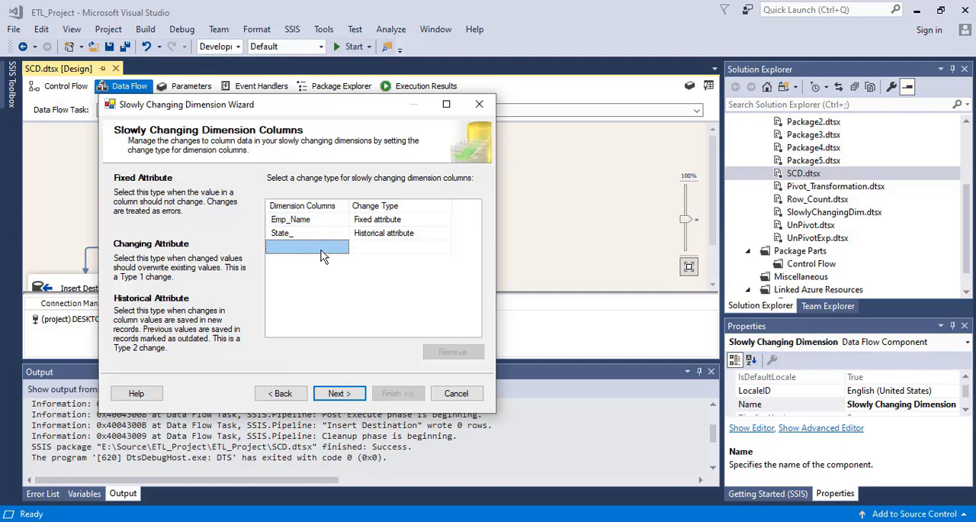
pyautogui.click(284, 393)
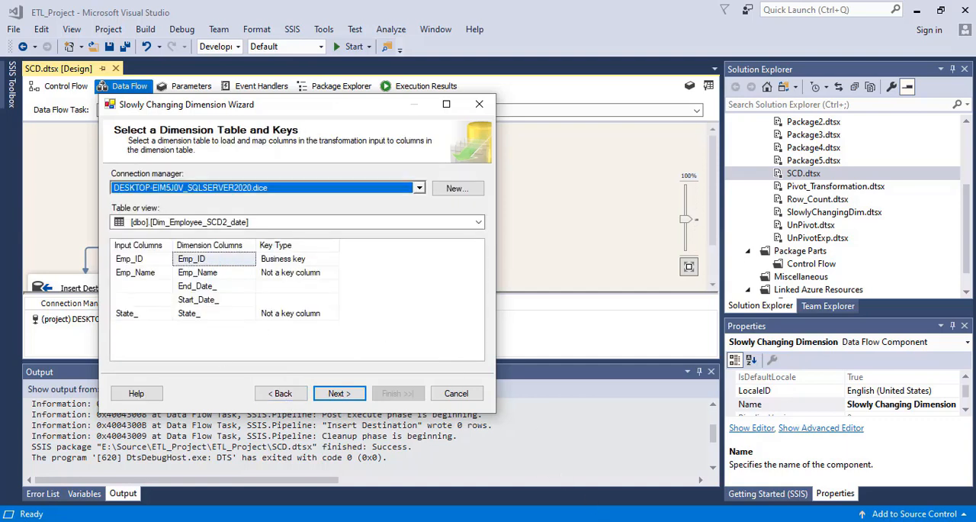
# Recheck the Dim_Employee_SCD2_date columns in Management Studio, then advance the Visual Studio wizard to the historical attribute options.
pyautogui.hotkey('alt', 'Tab')
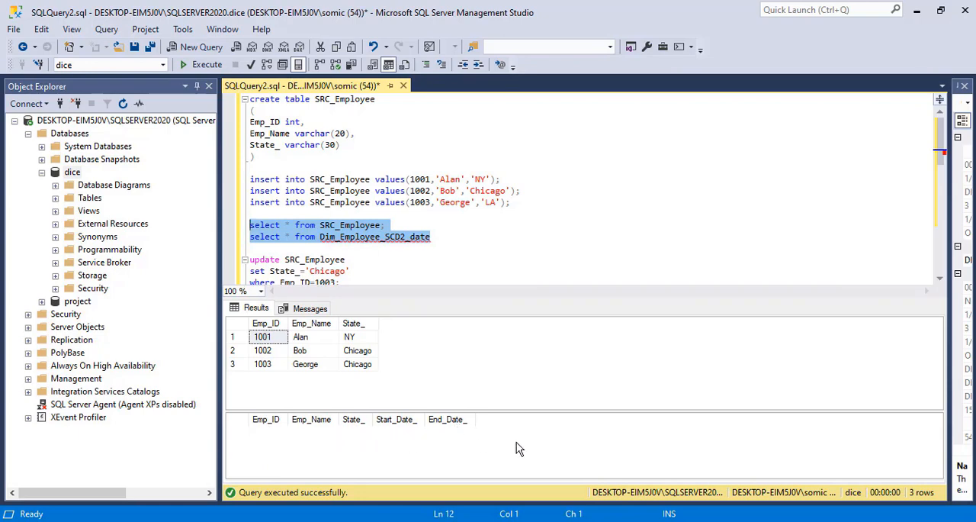
pyautogui.hotkey('alt', 'Tab')
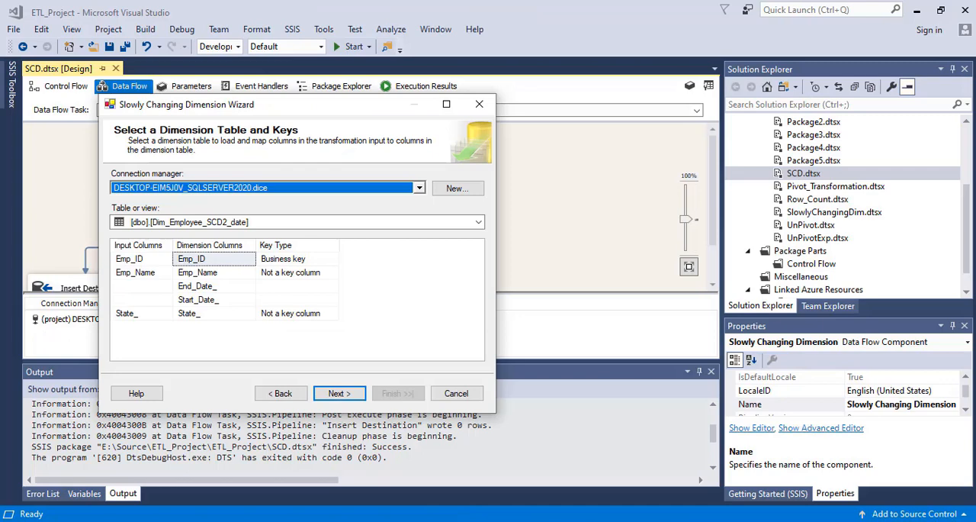
pyautogui.click(336, 394)
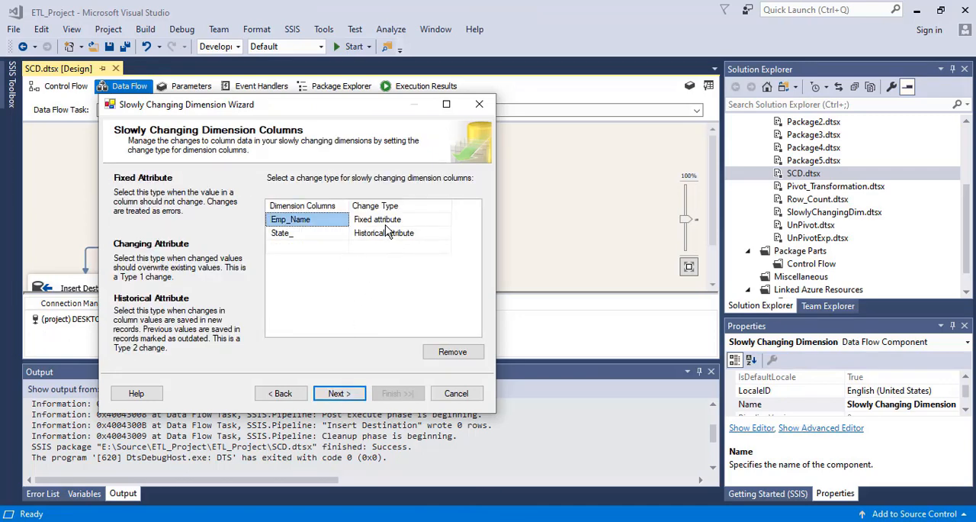
pyautogui.click(338, 395)
pyautogui.click(338, 393)
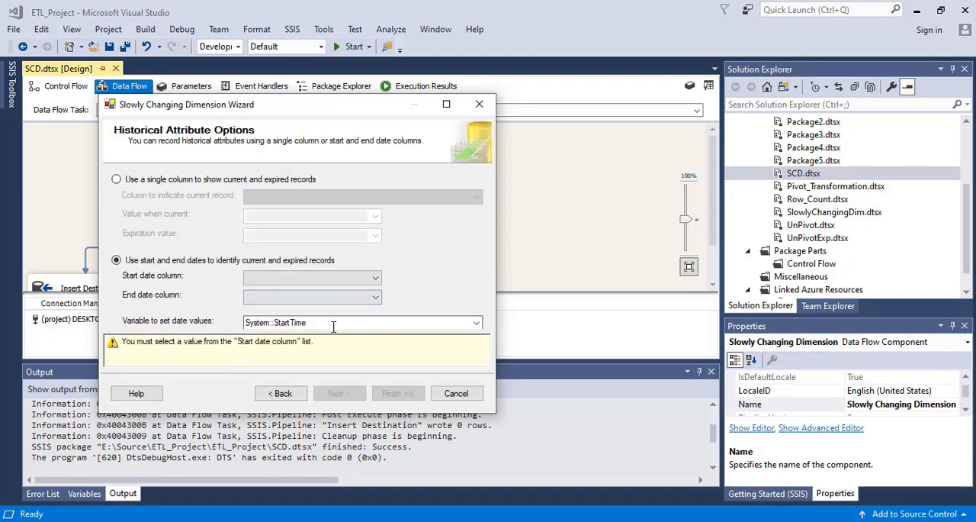
# Set Start_Date_ as the start date column and End_Date_ as the end date column for the historical attribute.
pyautogui.click(353, 279)
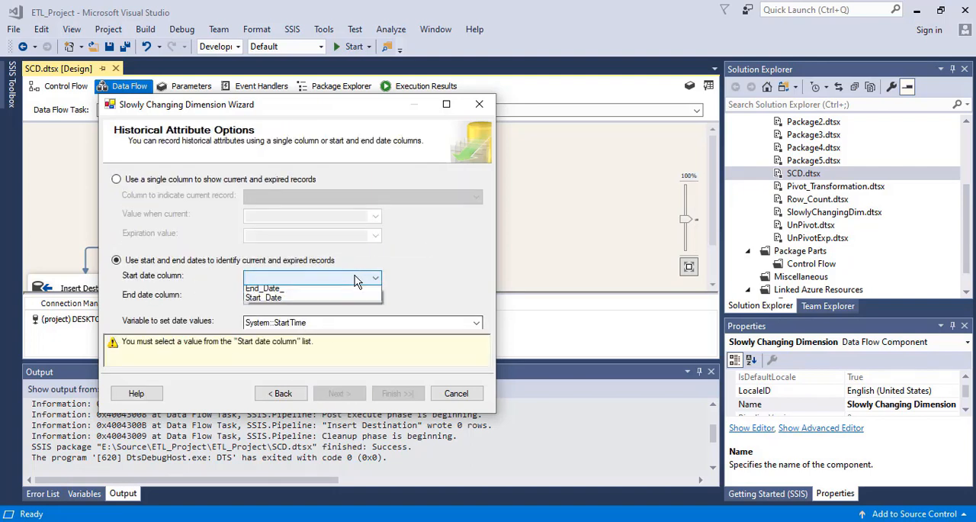
pyautogui.click(292, 300)
pyautogui.click(304, 297)
pyautogui.click(267, 308)
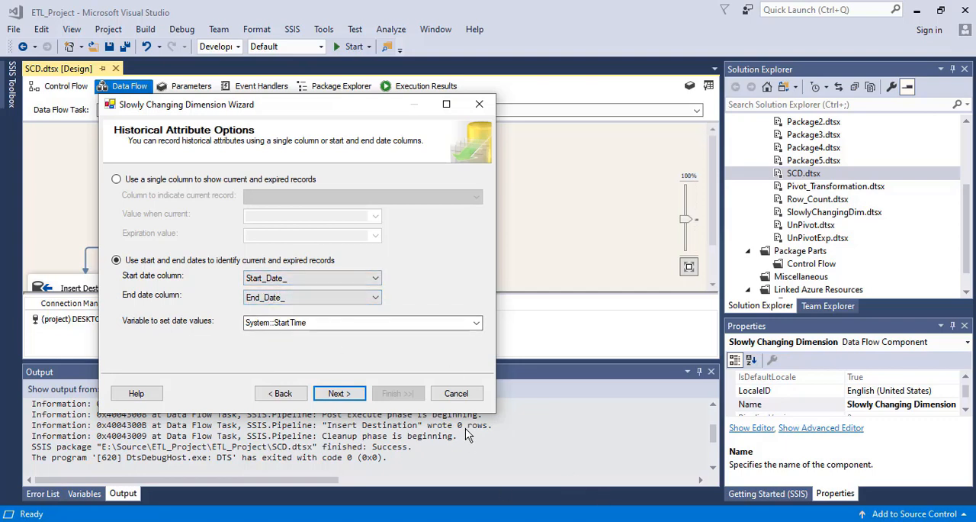
# Finish the Slowly Changing Dimension wizard without inferred member support and save the package.
pyautogui.click(341, 393)
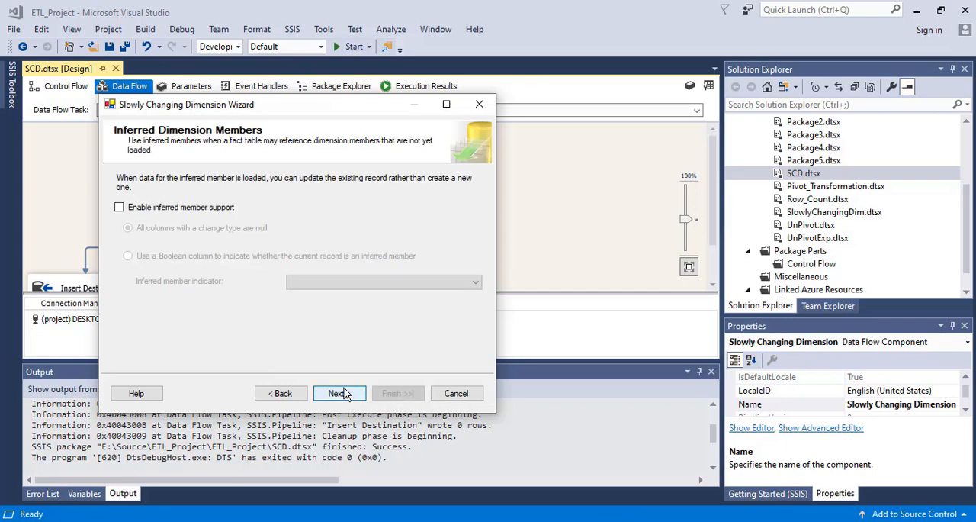
pyautogui.click(341, 394)
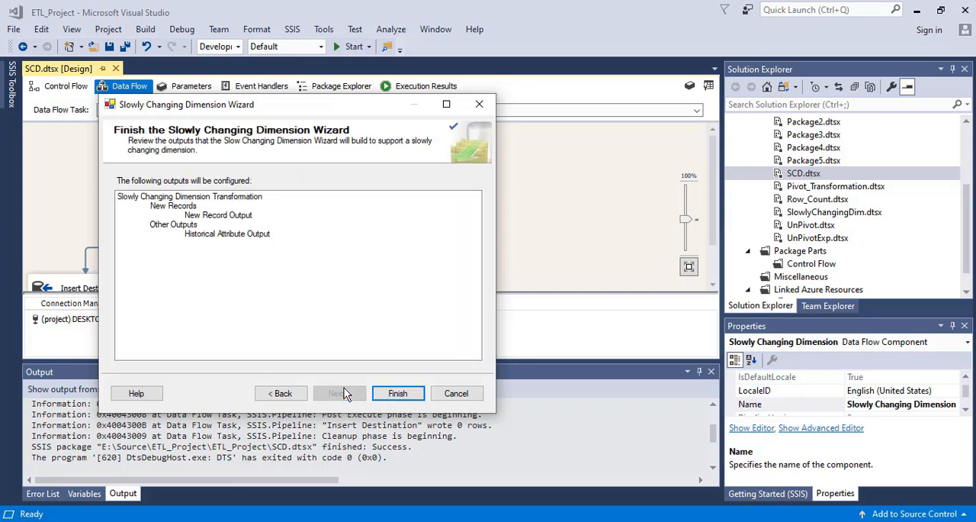
pyautogui.click(398, 393)
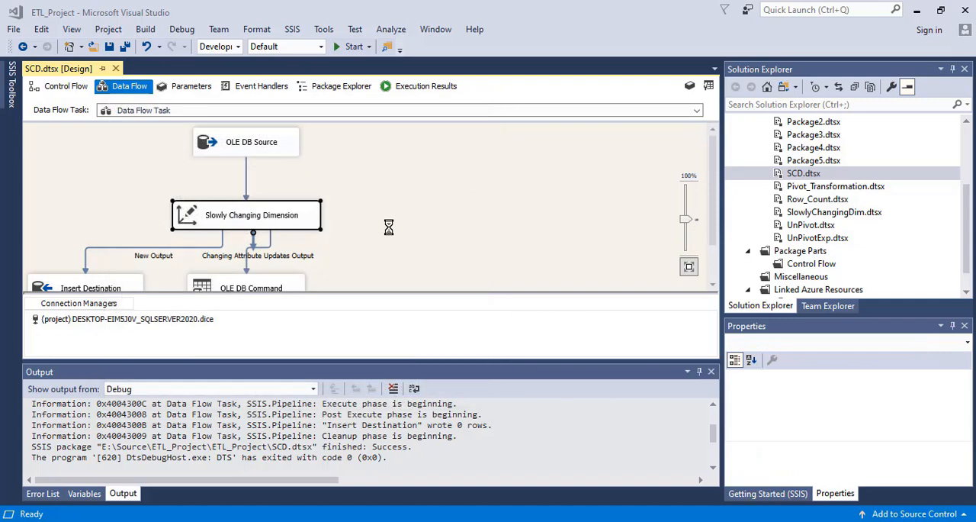
pyautogui.hotkey('ctrl', 's')
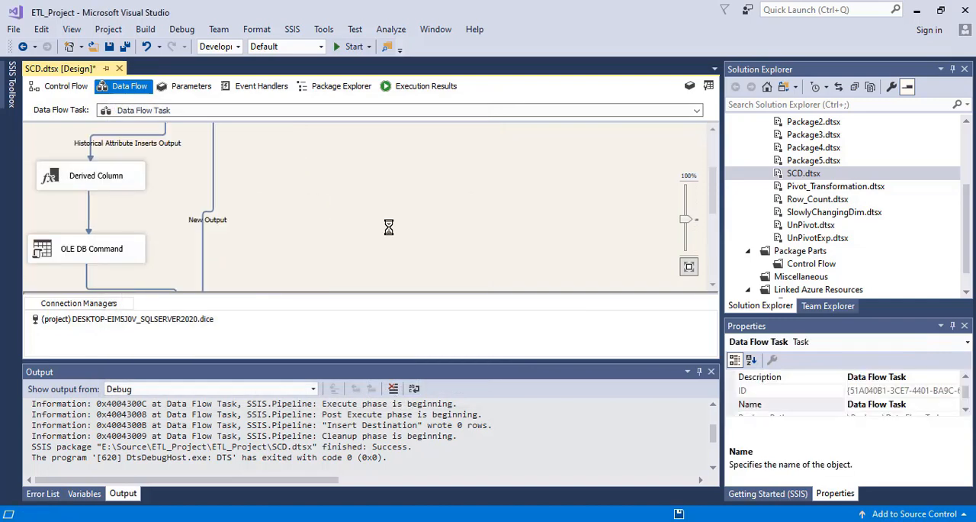
# Review the existing query results in Management Studio, then return to Visual Studio and run the SCD.dtsx package.
pyautogui.moveTo(709, 190); pyautogui.dragTo(710, 139)
pyautogui.hotkey('alt', 'Tab')
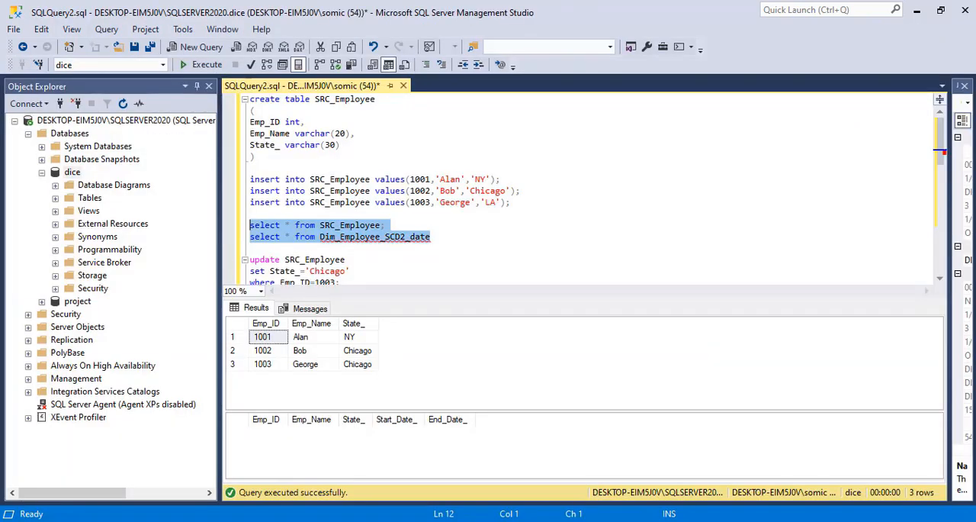
pyautogui.hotkey('alt', 'Tab')
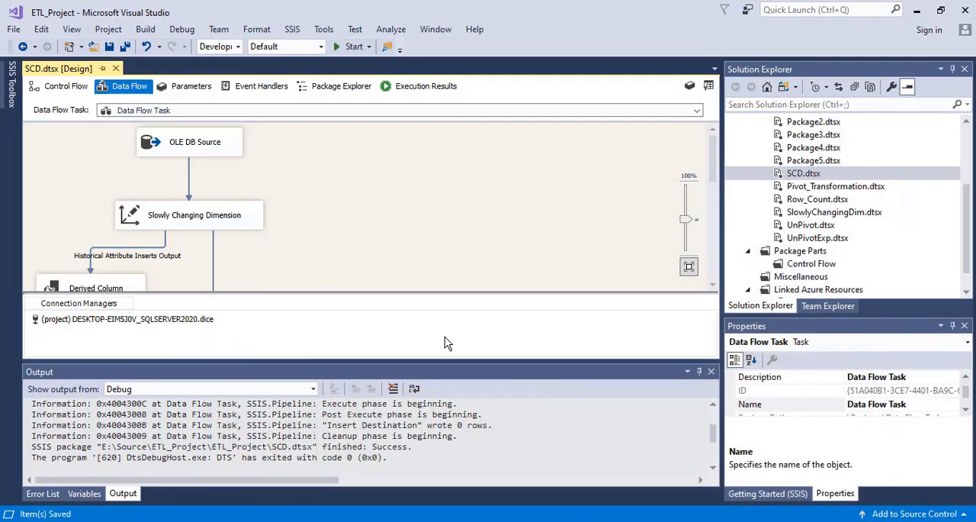
pyautogui.click(345, 50)
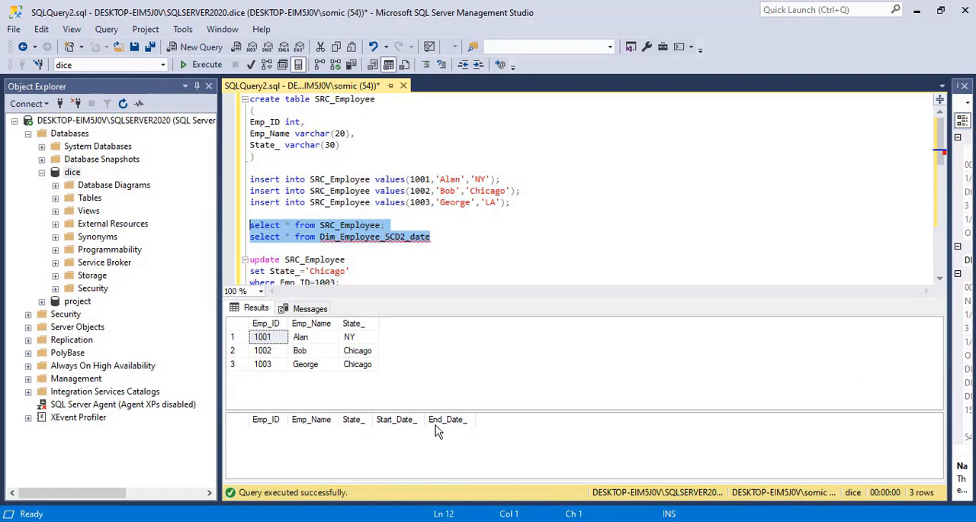
# In Management Studio, rerun the SRC_Employee and Dim_Employee_SCD2_date select queries and examine the start dates, end dates and states of the loaded rows.
pyautogui.click(427, 222)
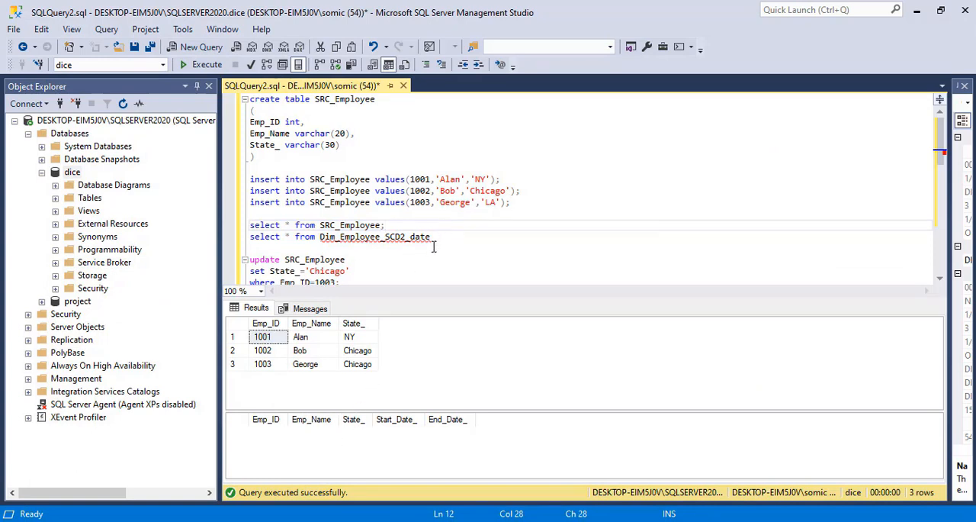
pyautogui.moveTo(431, 238); pyautogui.dragTo(235, 222)
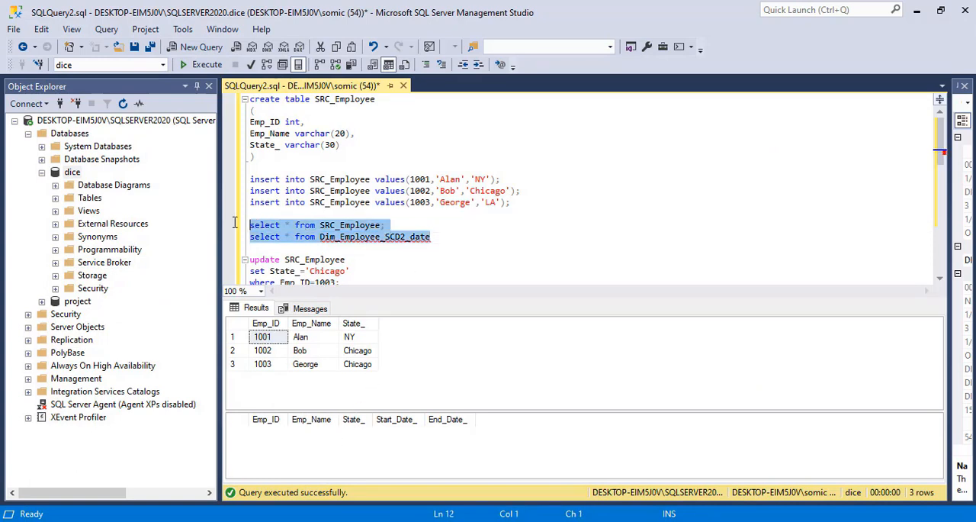
pyautogui.click(203, 64)
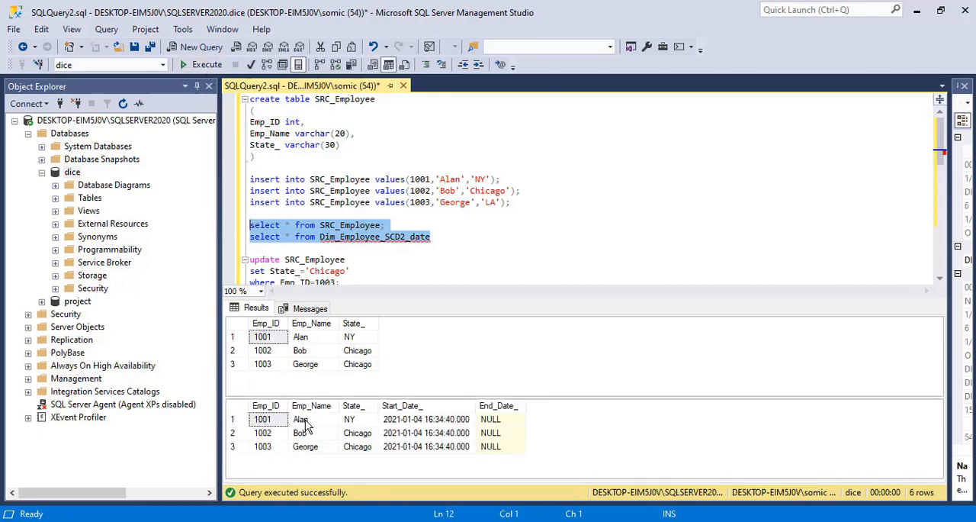
pyautogui.click(493, 420)
pyautogui.click(430, 422)
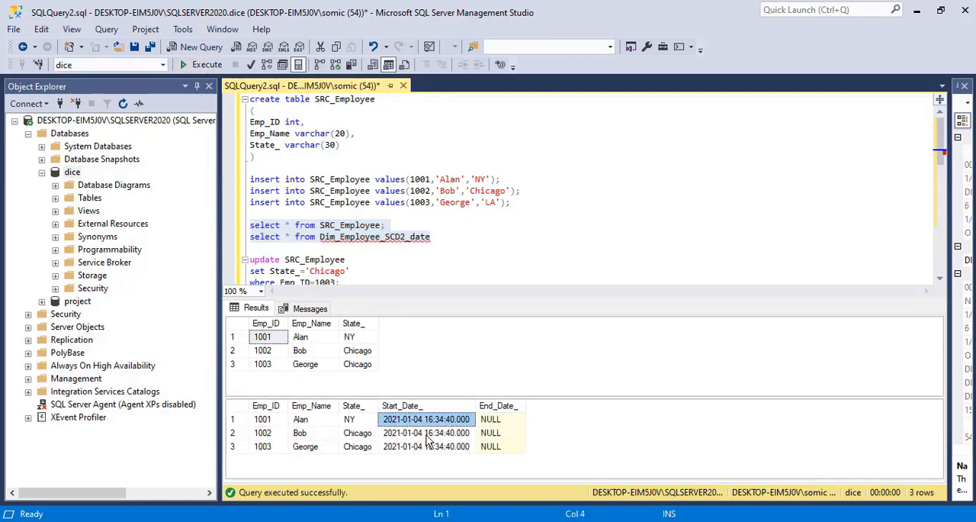
pyautogui.click(427, 434)
pyautogui.click(430, 448)
pyautogui.click(431, 432)
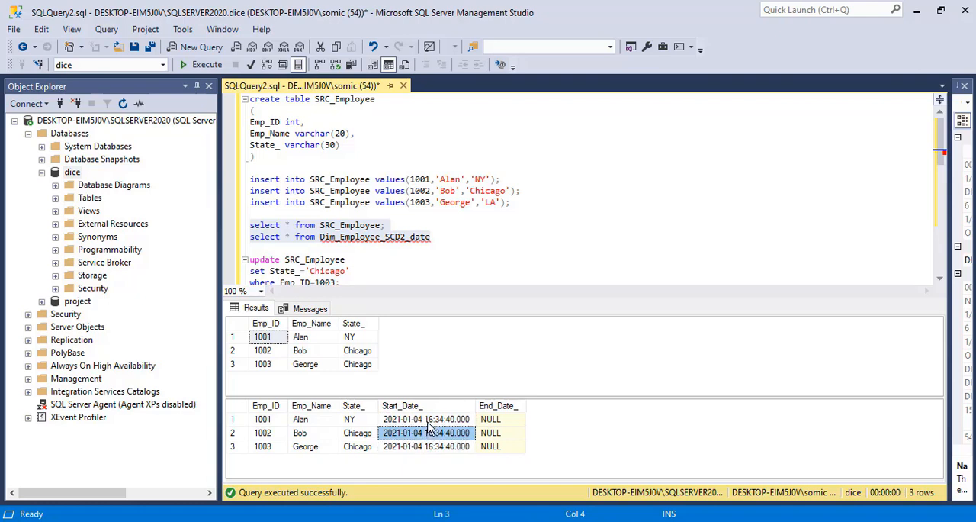
pyautogui.click(432, 421)
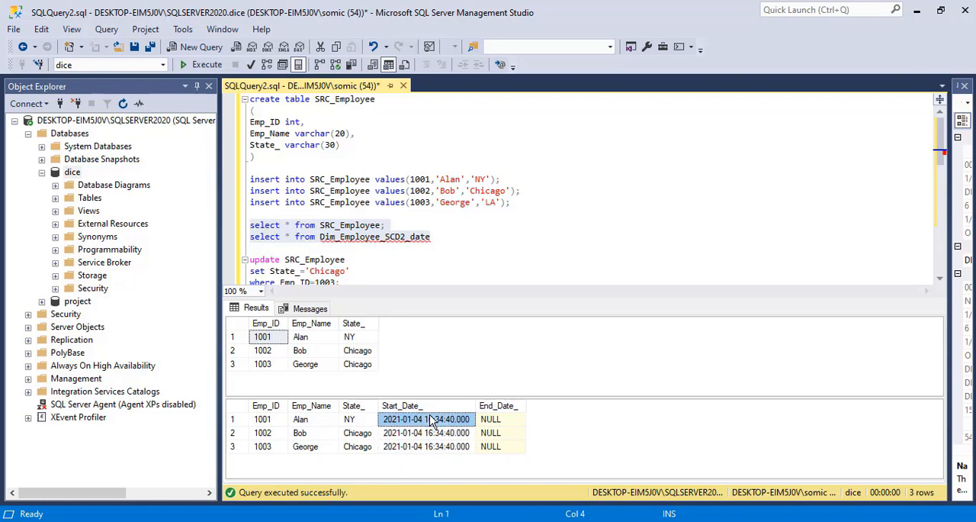
pyautogui.click(359, 366)
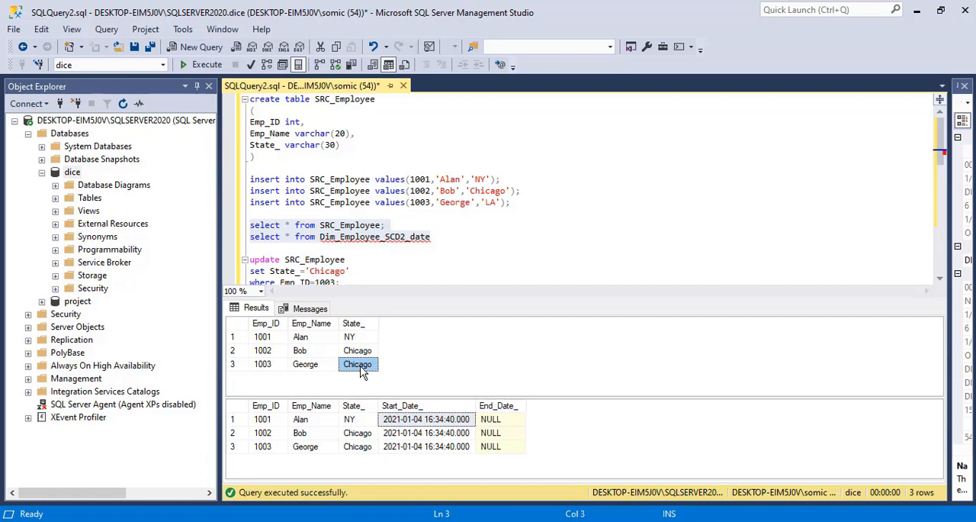
# Change the SRC_Employee update statement to set State_ to 'LA' for Emp_ID 1003 and execute it.
pyautogui.click(345, 215)
pyautogui.press('Down')
pyautogui.press('Down')
pyautogui.press('Down')
pyautogui.press('Down')
pyautogui.press('Down')
pyautogui.press('Down')
pyautogui.press('Down')
pyautogui.press('Down')
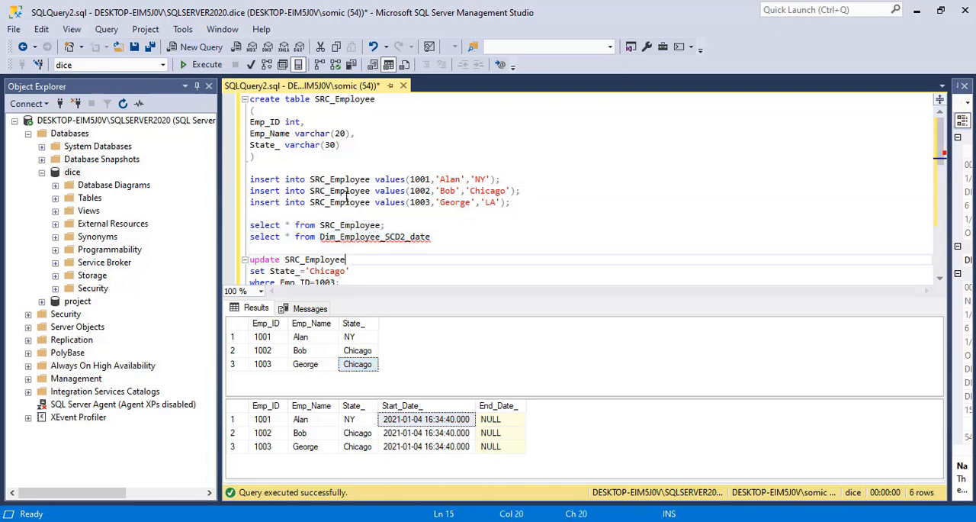
pyautogui.click(333, 244)
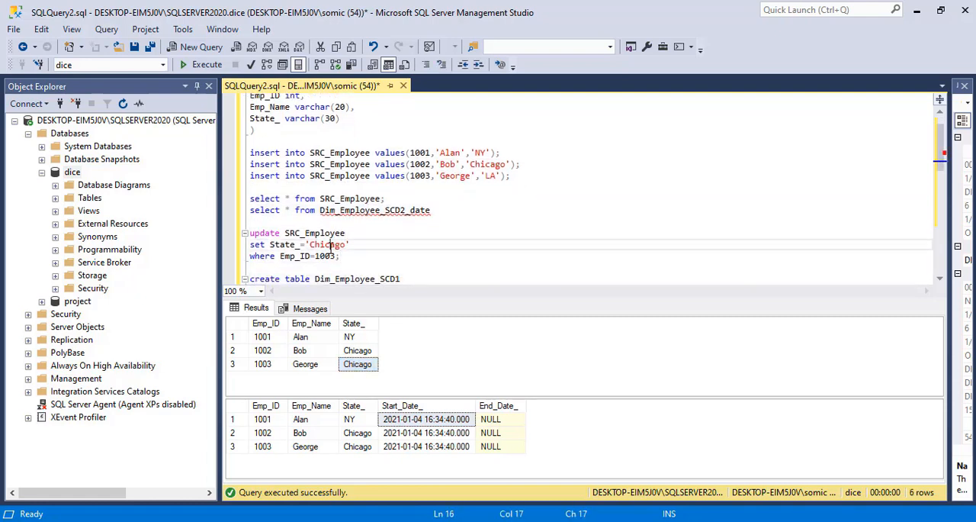
pyautogui.doubleClick(333, 244)
pyautogui.press('BackSpace')
pyautogui.moveTo(340, 256); pyautogui.dragTo(247, 231)
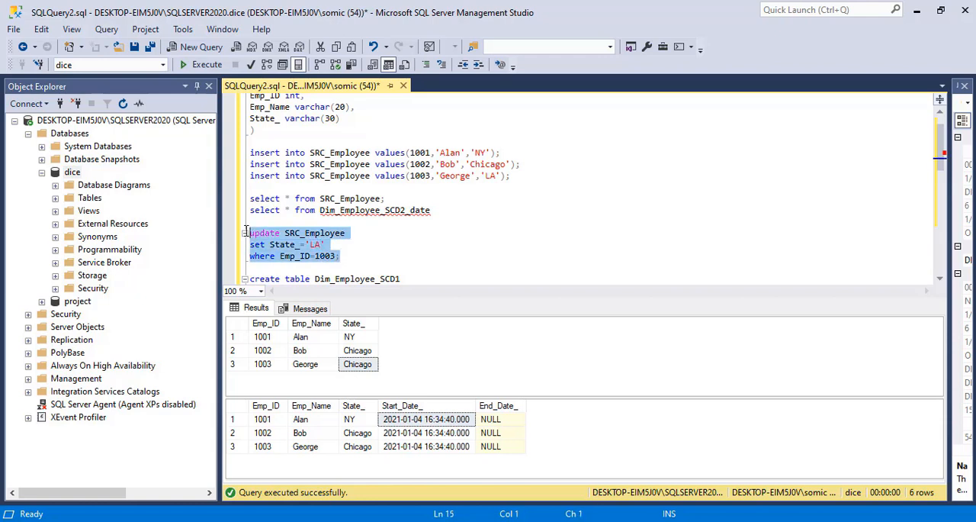
pyautogui.click(201, 65)
# Run both select queries again and compare the State_ value of Emp_ID 1003 in the source and dimension tables.
pyautogui.moveTo(440, 211); pyautogui.dragTo(225, 193)
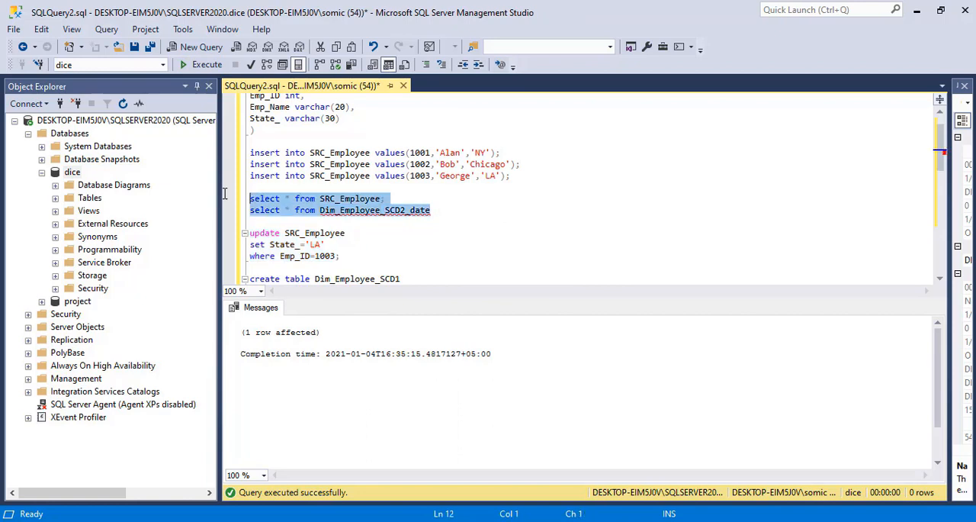
pyautogui.click(189, 66)
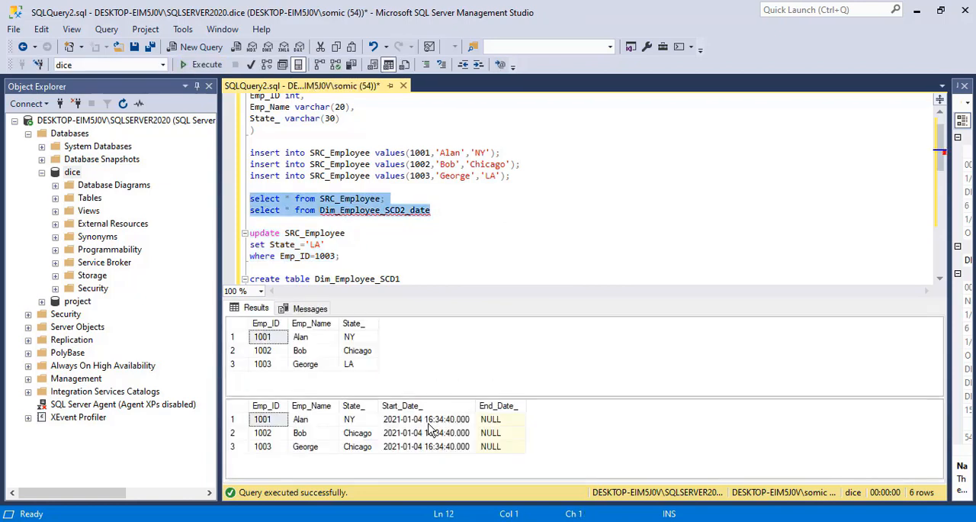
pyautogui.click(354, 363)
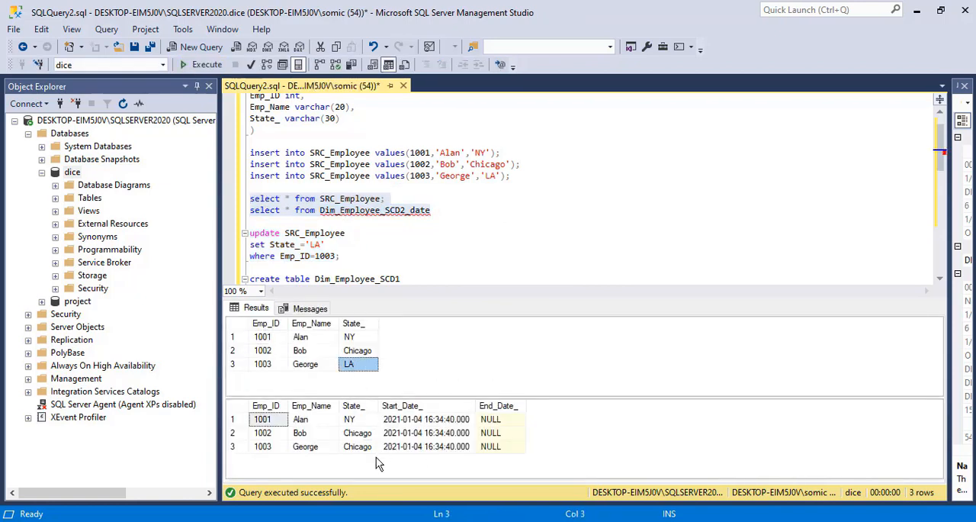
pyautogui.click(359, 447)
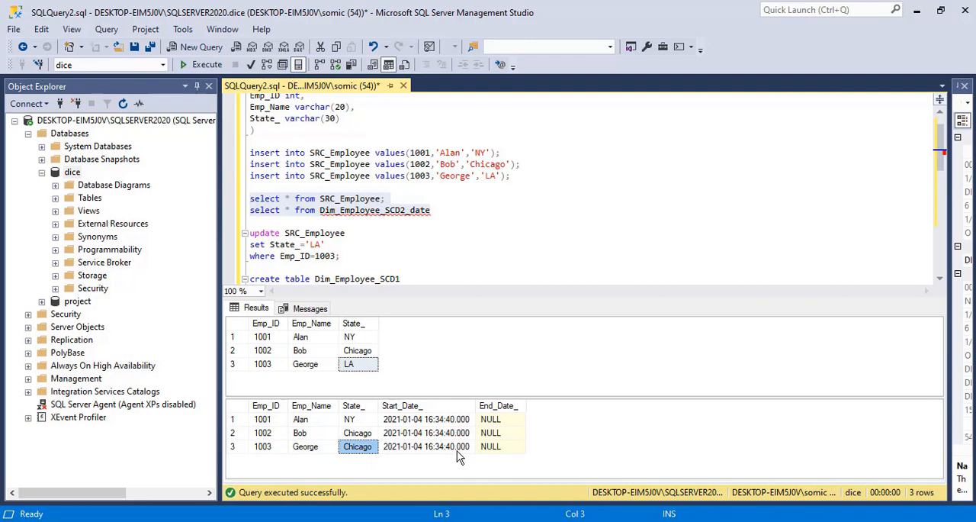
# Switch to Visual Studio, leave the finished debug run and run the SCD.dtsx package again.
pyautogui.hotkey('alt', 'Tab')
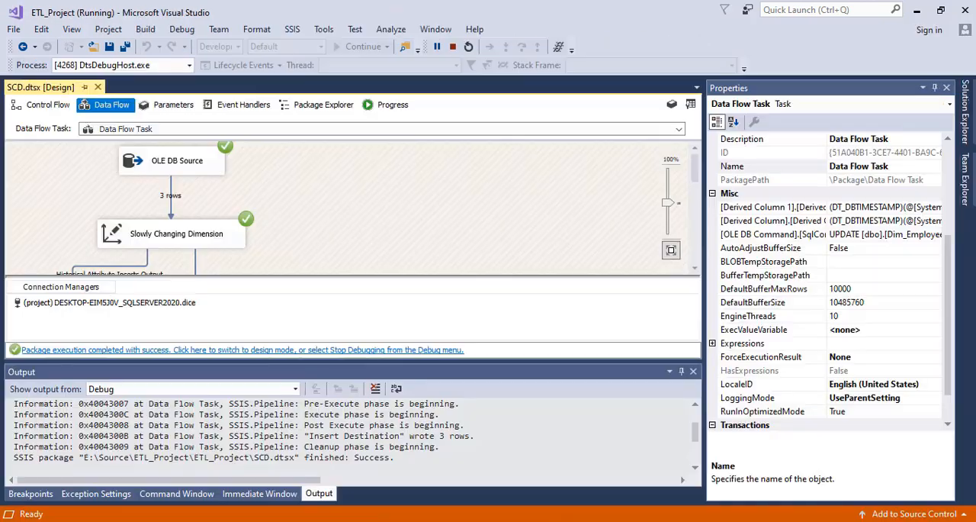
pyautogui.click(290, 351)
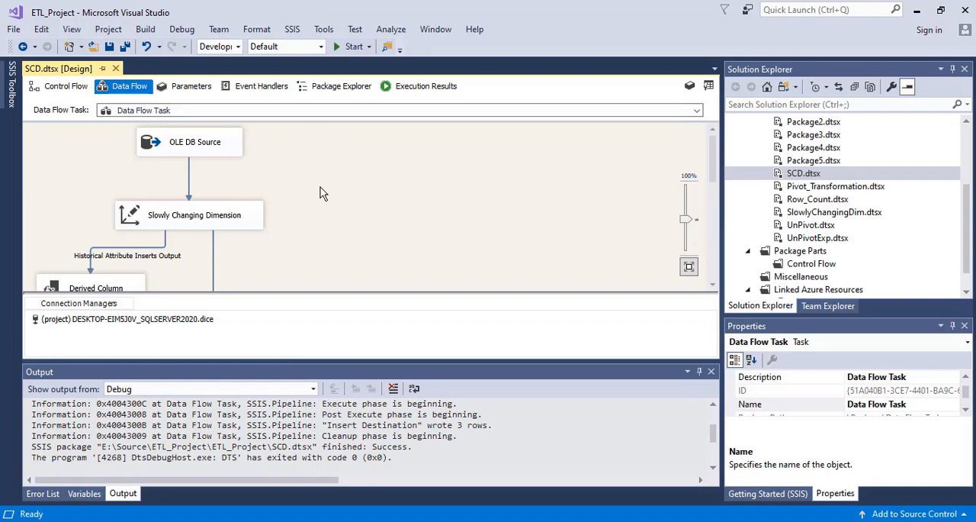
pyautogui.click(351, 47)
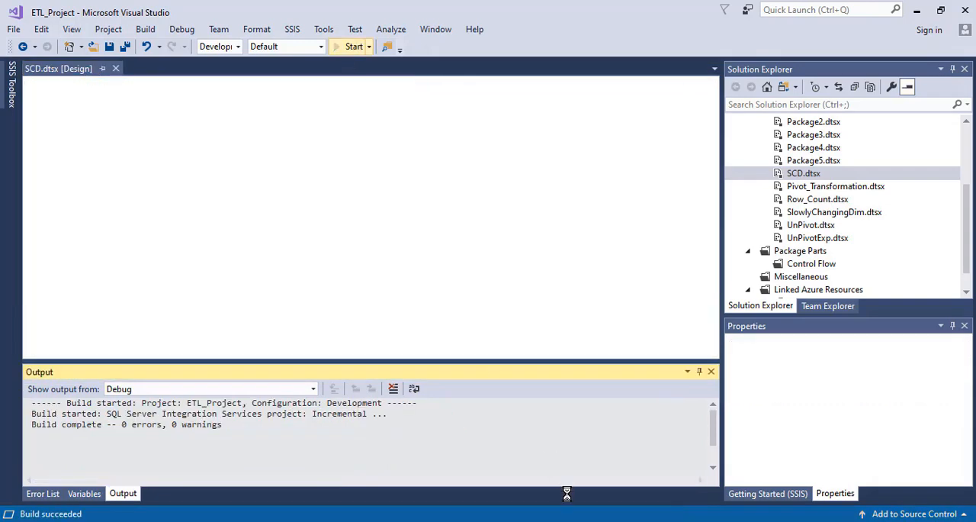
# Return to Management Studio, rerun both select queries and examine the Emp_ID 1003 rows in Dim_Employee_SCD2_date.
pyautogui.moveTo(613, 520)
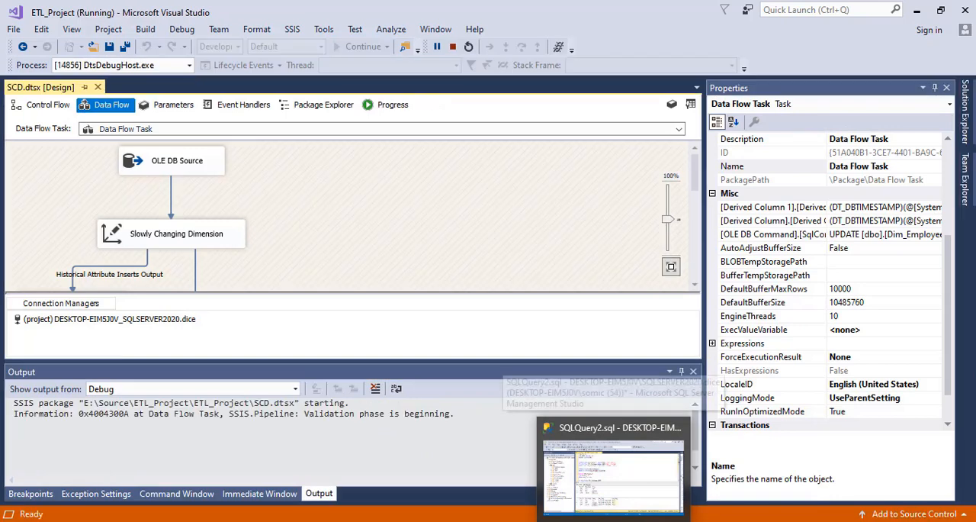
pyautogui.click(613, 479)
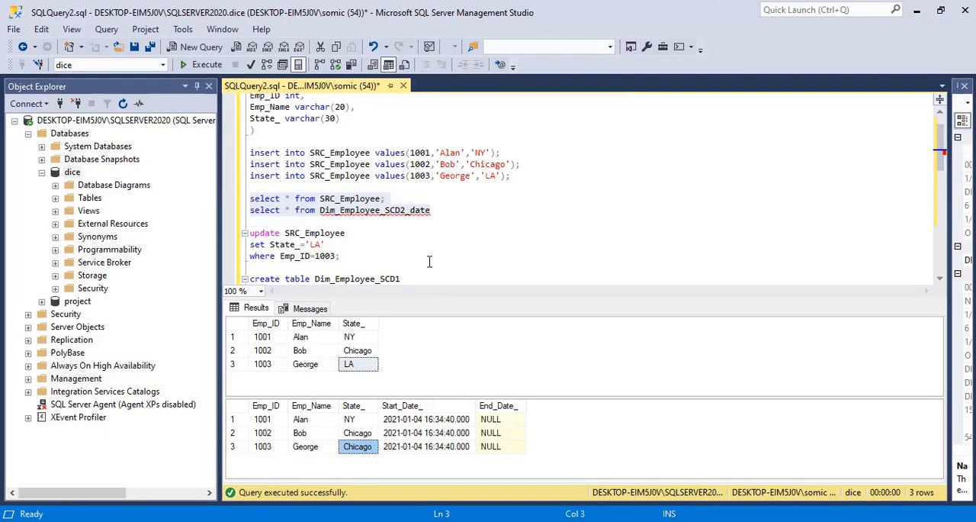
pyautogui.click(204, 66)
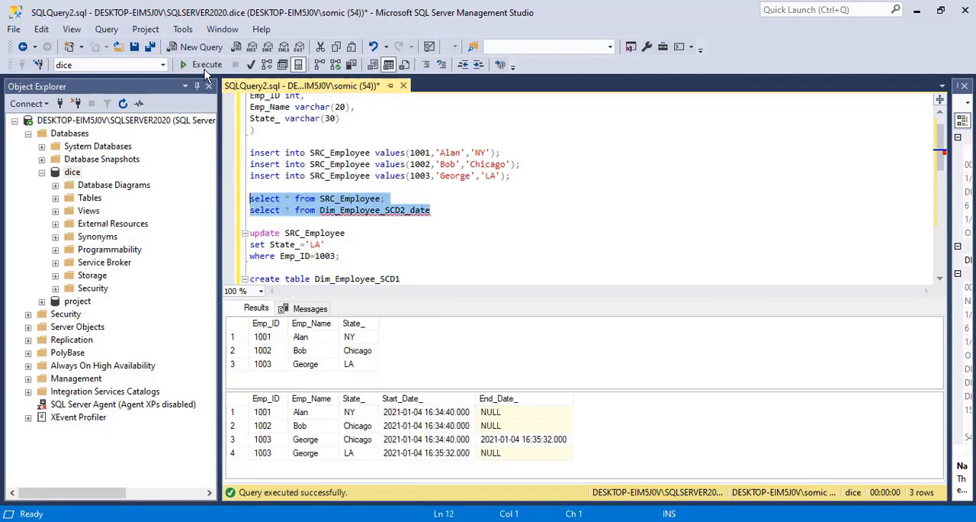
pyautogui.moveTo(269, 444); pyautogui.dragTo(508, 457)
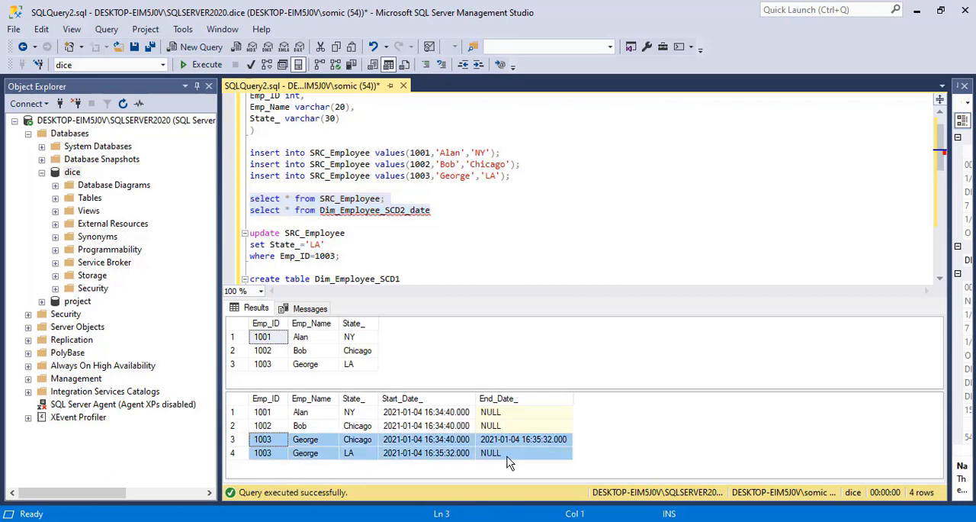
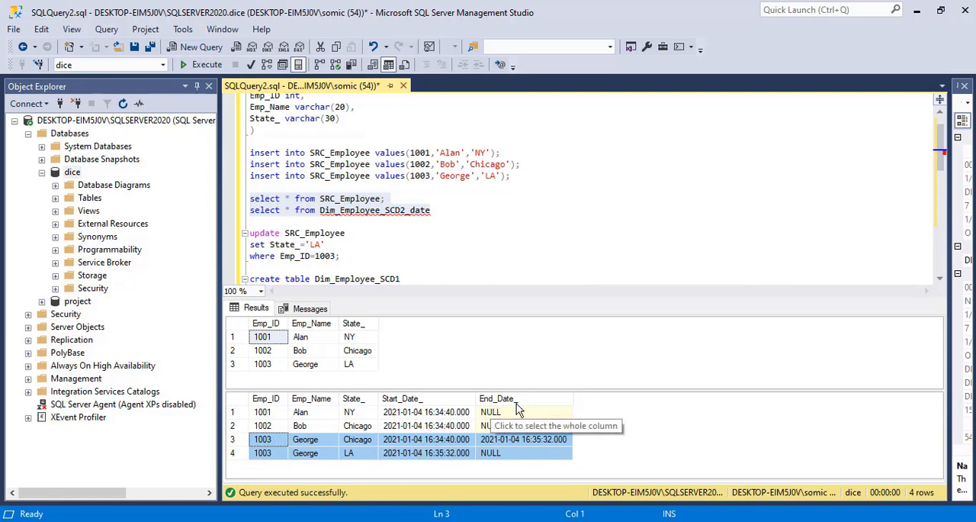
# Compare the State_, Start_Date_ and End_Date_ values of the two Emp_ID 1003 rows in the Dim_Employee_SCD2_date results.
pyautogui.click(397, 457)
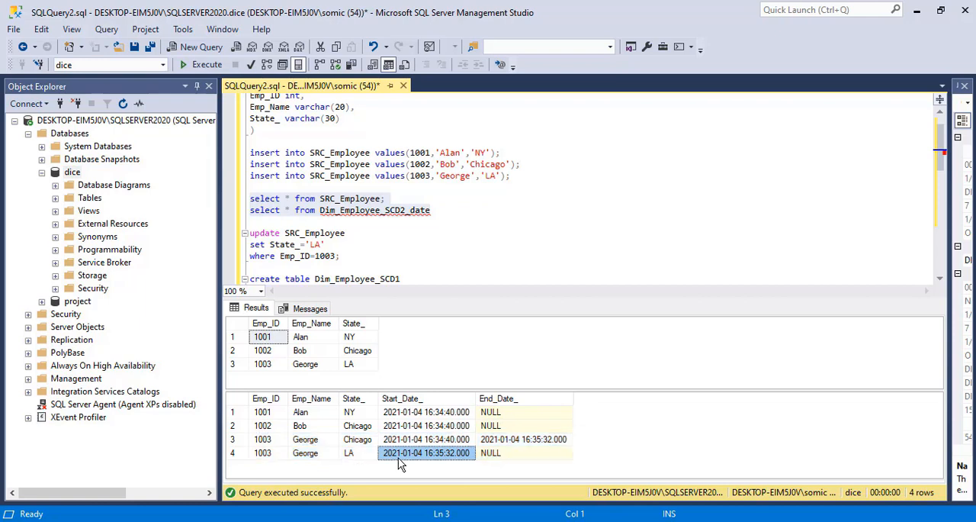
pyautogui.click(314, 456)
pyautogui.click(368, 456)
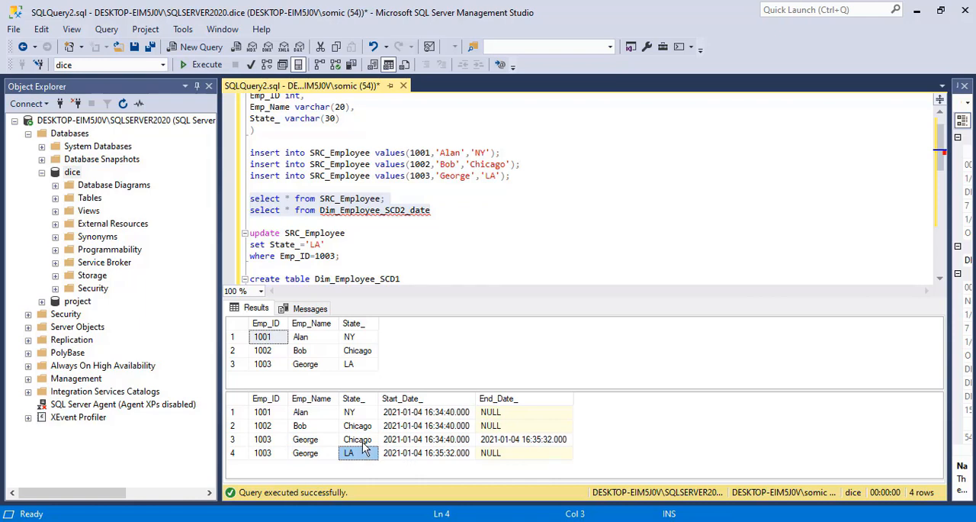
pyautogui.click(363, 444)
pyautogui.click(426, 440)
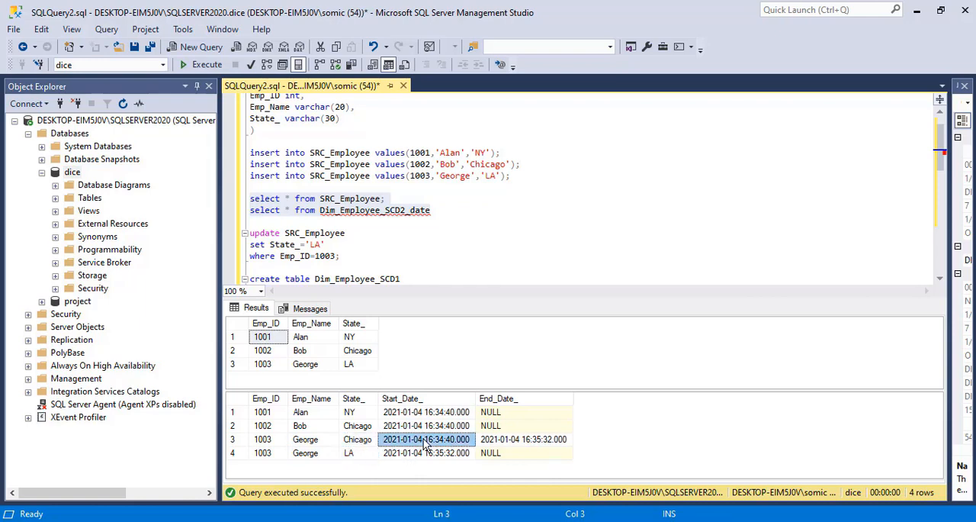
pyautogui.click(440, 453)
pyautogui.click(504, 443)
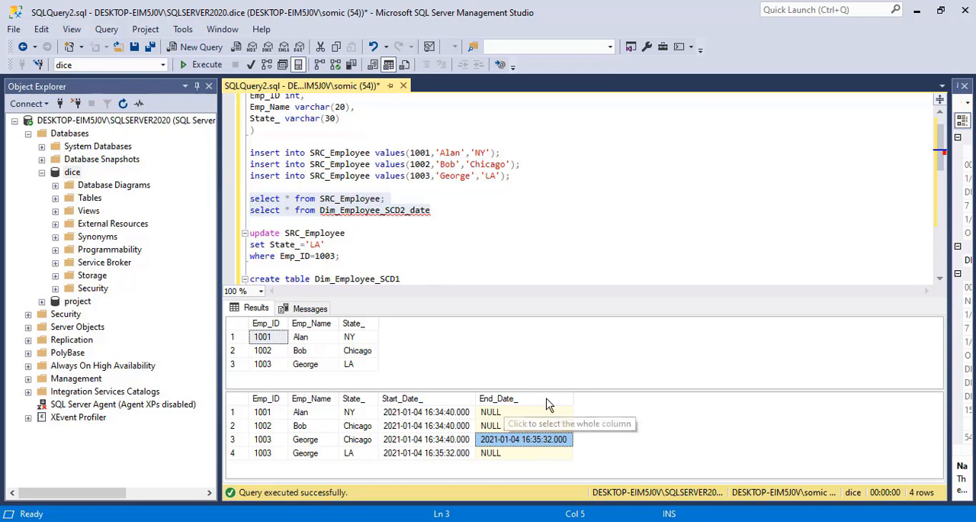
# Switch to SCD.txt in Notepad and copy the create table statement for Dim_Employee_SCD2_Status.
pyautogui.moveTo(579, 521)
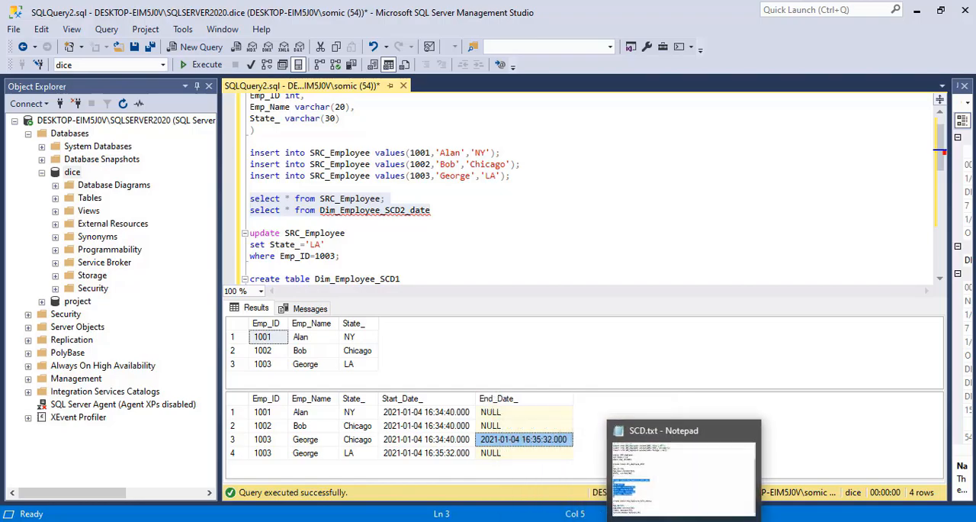
pyautogui.click(762, 520)
pyautogui.click(203, 489)
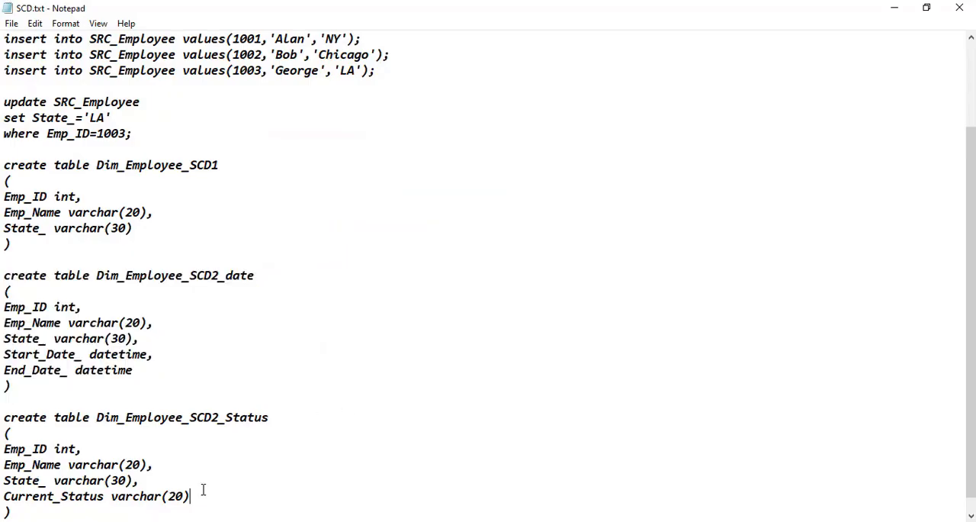
pyautogui.press('Down')
pyautogui.press('Down')
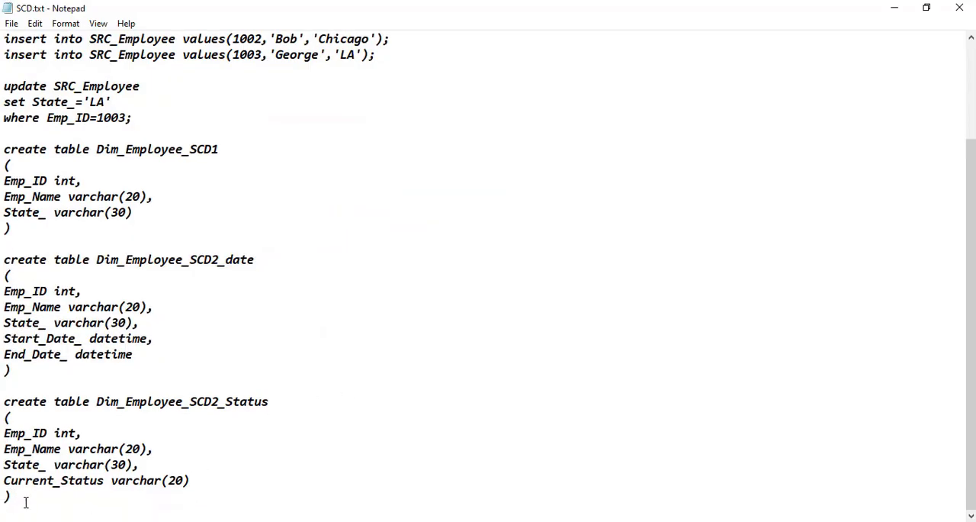
pyautogui.moveTo(25, 502); pyautogui.dragTo(2, 410)
pyautogui.rightClick(2, 409)
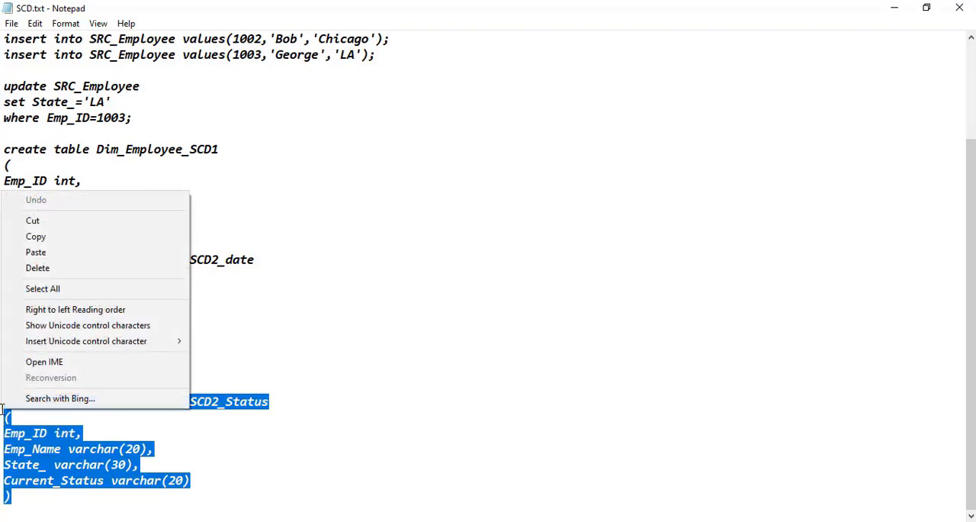
pyautogui.click(33, 238)
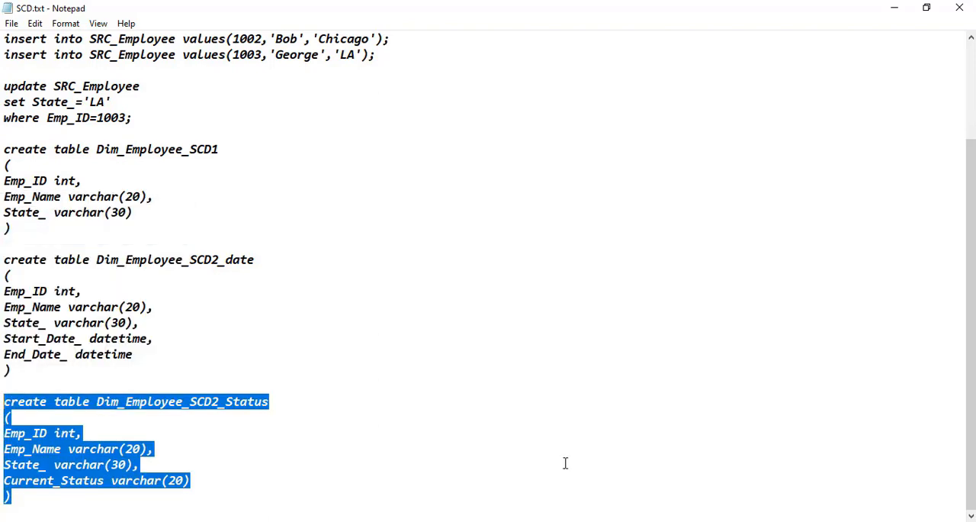
# Return to Management Studio and paste the copied create table statement below the Dim_Employee_SCD1 select query at the script's end.
pyautogui.hotkey('alt', 'Tab')
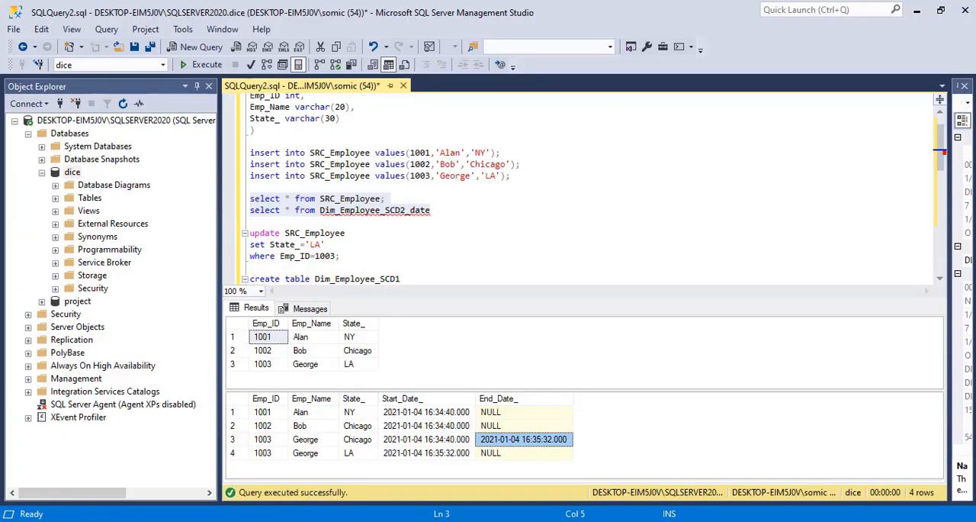
pyautogui.click(417, 221)
pyautogui.press('Down')
pyautogui.press('Down')
pyautogui.press('Down')
pyautogui.press('Down')
pyautogui.press('Down')
pyautogui.press('Down')
pyautogui.press('Down')
pyautogui.press('Down')
pyautogui.press('Down')
pyautogui.press('Down')
pyautogui.press('Down')
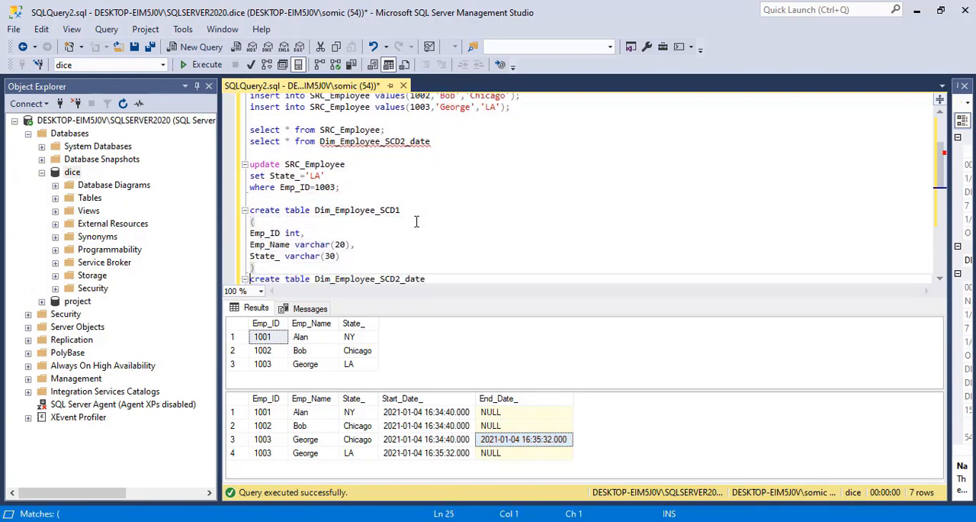
pyautogui.press('Down')
pyautogui.press('Down')
pyautogui.press('Down')
pyautogui.press('Down')
pyautogui.press('Down')
pyautogui.press('Down')
pyautogui.press('Down')
pyautogui.press('Down')
pyautogui.press('Down')
pyautogui.press('Down')
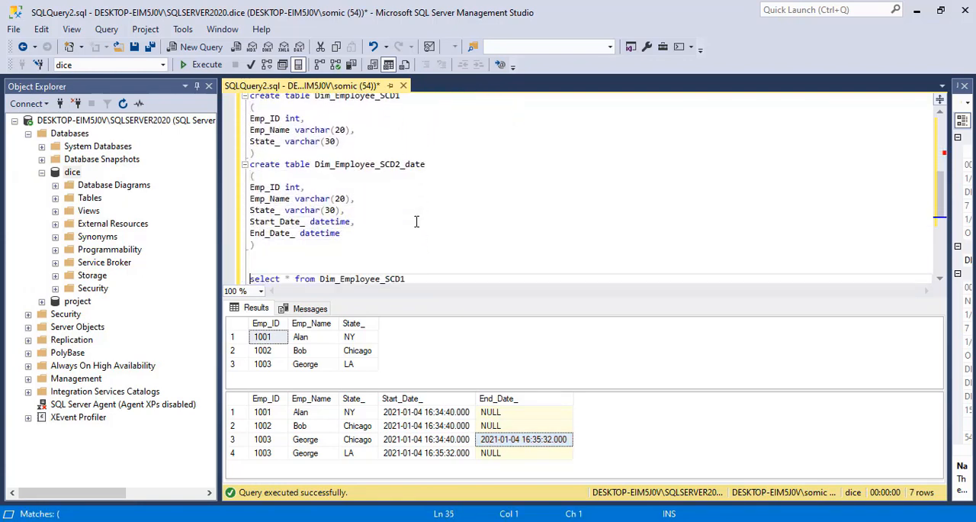
pyautogui.press('Down')
pyautogui.press('Down')
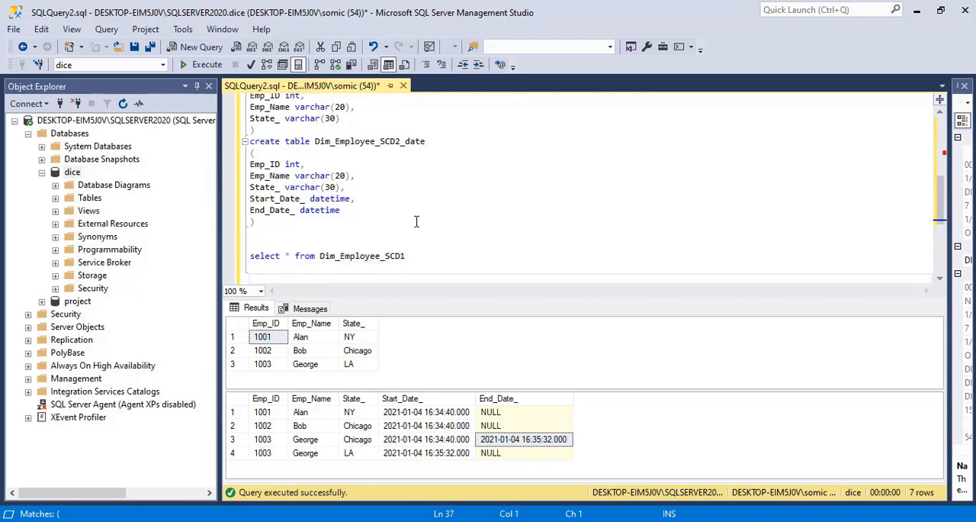
pyautogui.press('Down')
pyautogui.press('Down')
pyautogui.hotkey('ctrl', 'v')
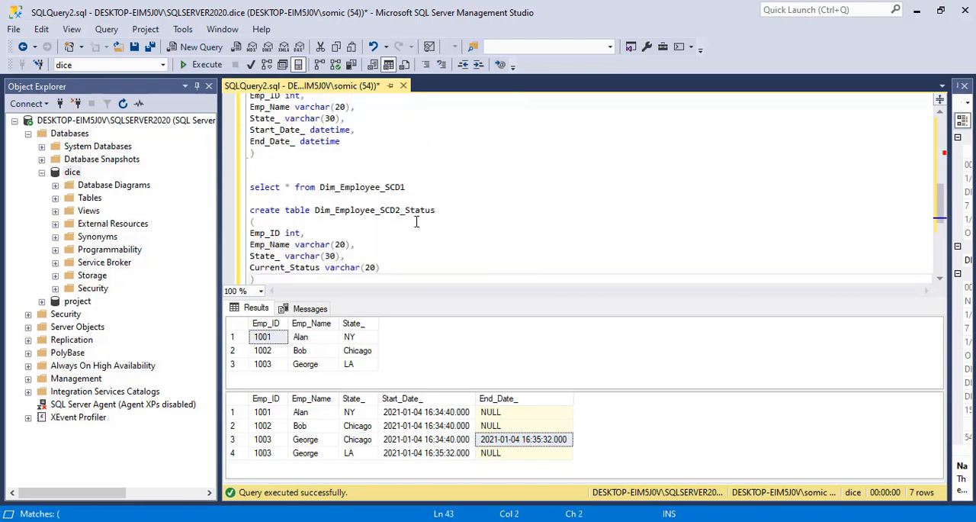
# Execute only the create table Dim_Employee_SCD2_Status statement.
pyautogui.doubleClick(282, 268)
pyautogui.click(261, 278)
pyautogui.moveTo(265, 281); pyautogui.dragTo(248, 210)
pyautogui.click(199, 65)
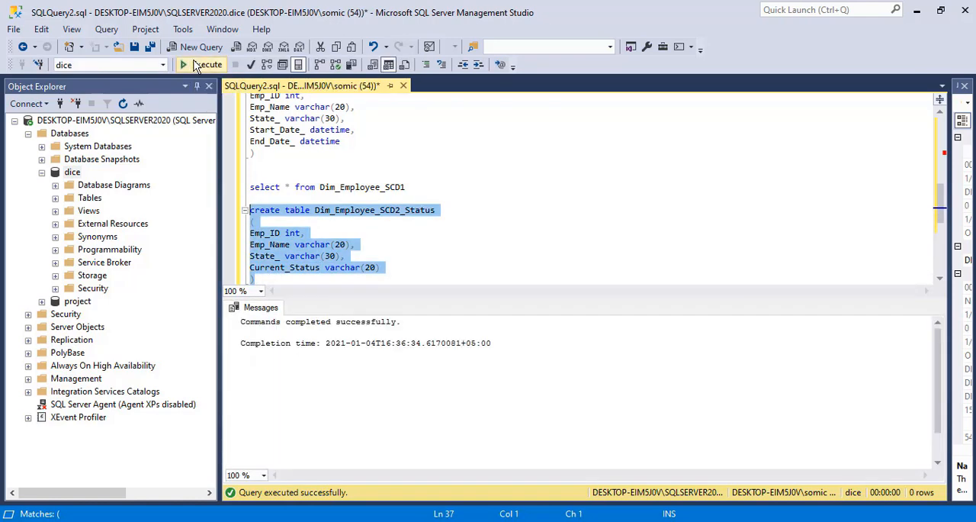
# Replace Dim_Employee_SCD2_date with Dim_Employee_SCD2_Status in the second select query and run both select queries.
pyautogui.click(411, 232)
pyautogui.doubleClick(379, 211)
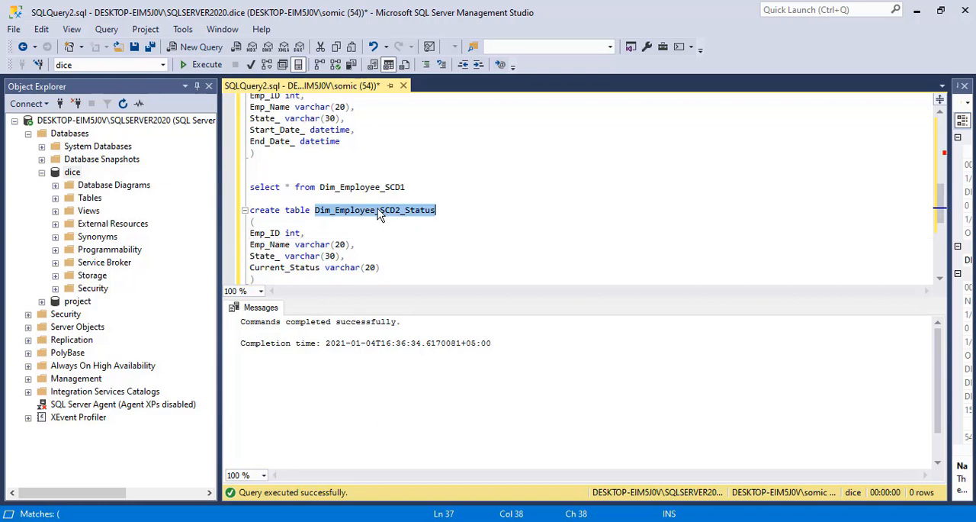
pyautogui.click(371, 152)
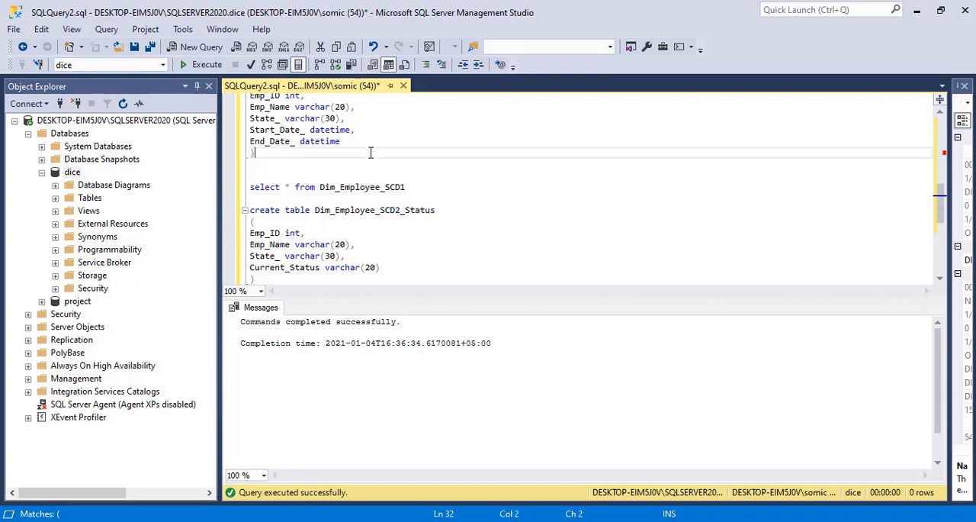
pyautogui.press('Up')
pyautogui.press('Up')
pyautogui.press('Up')
pyautogui.press('Up')
pyautogui.press('Up')
pyautogui.press('Up')
pyautogui.press('Up')
pyautogui.press('Up')
pyautogui.press('Up')
pyautogui.press('Up')
pyautogui.press('Up')
pyautogui.press('Up')
pyautogui.press('Up')
pyautogui.press('Up')
pyautogui.press('Up')
pyautogui.press('Up')
pyautogui.press('Up')
pyautogui.press('Up')
pyautogui.press('Up')
pyautogui.press('Up')
pyautogui.press('Up')
pyautogui.press('Up')
pyautogui.press('Up')
pyautogui.press('Up')
pyautogui.press('Up')
pyautogui.press('Up')
pyautogui.press('Up')
pyautogui.press('Up')
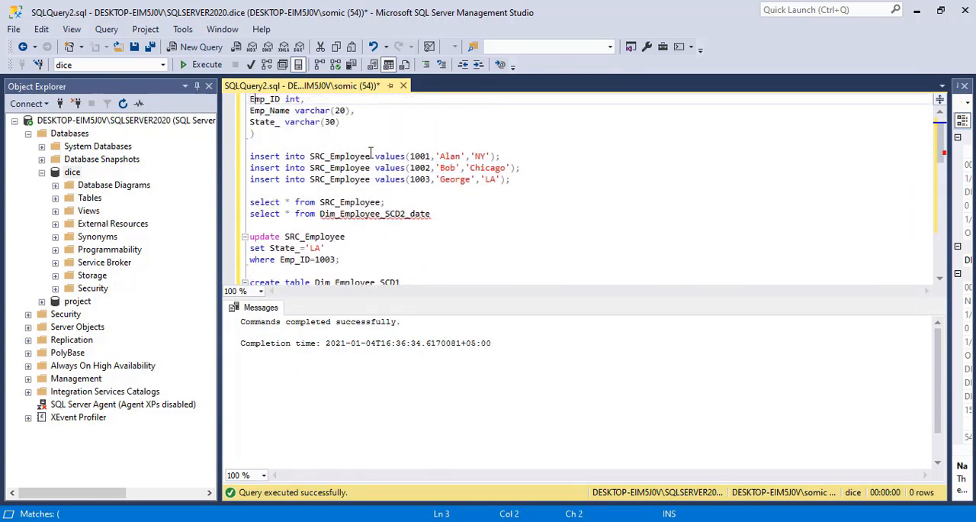
pyautogui.doubleClick(379, 214)
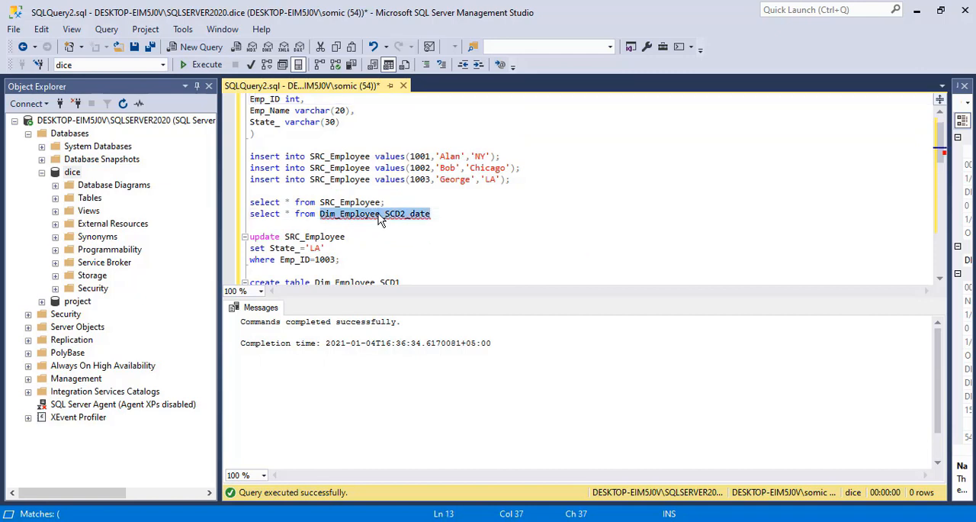
pyautogui.hotkey('ctrl', 'v')
pyautogui.moveTo(456, 216); pyautogui.dragTo(218, 202)
pyautogui.click(187, 69)
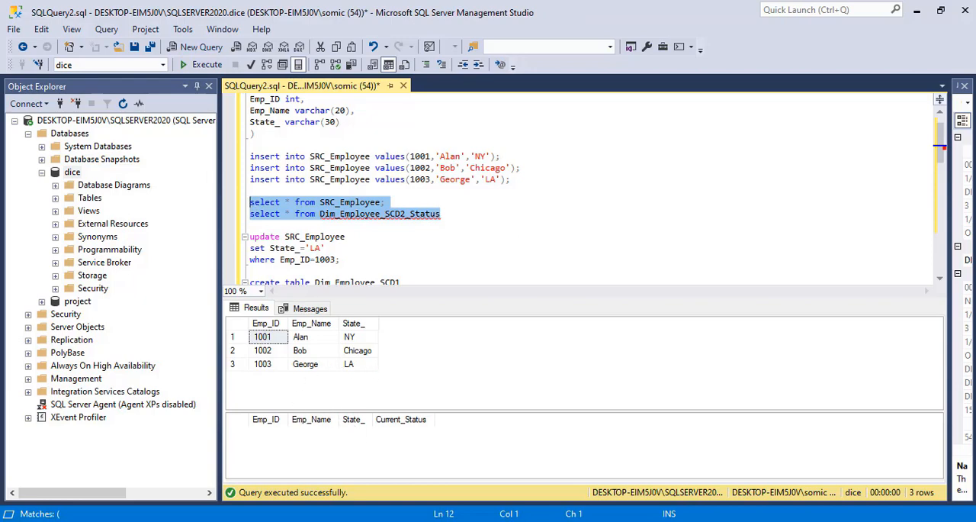
# Switch to Visual Studio, leave the finished debug run and reopen the Slowly Changing Dimension wizard at its table and key selection.
pyautogui.click(580, 521)
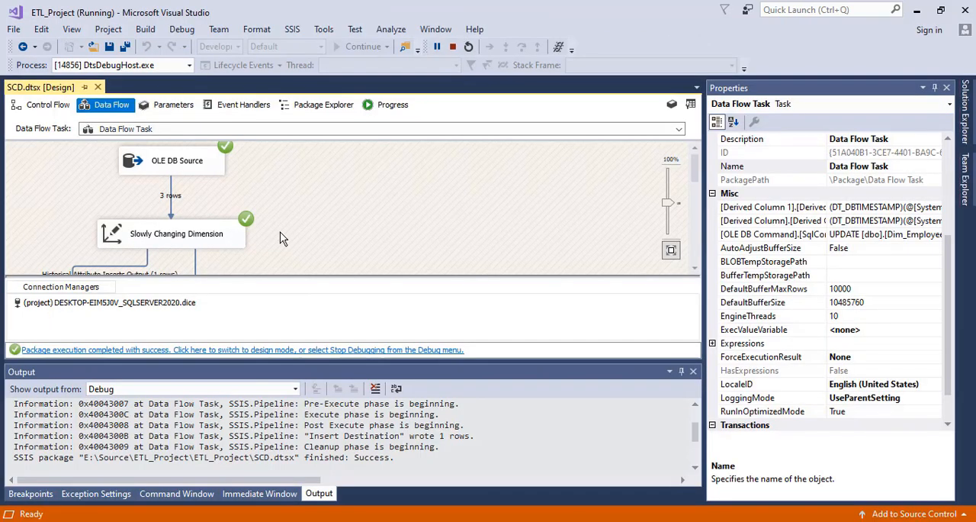
pyautogui.click(341, 353)
pyautogui.doubleClick(192, 218)
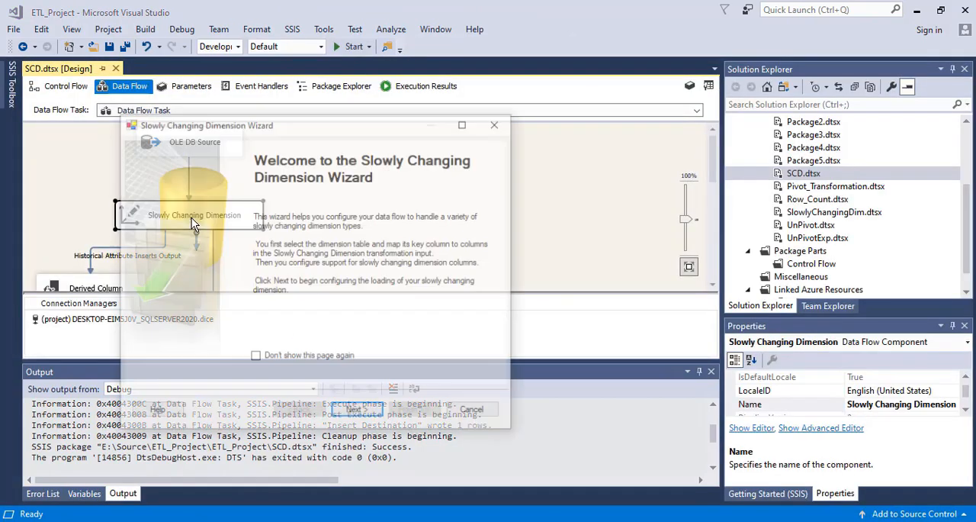
pyautogui.click(358, 412)
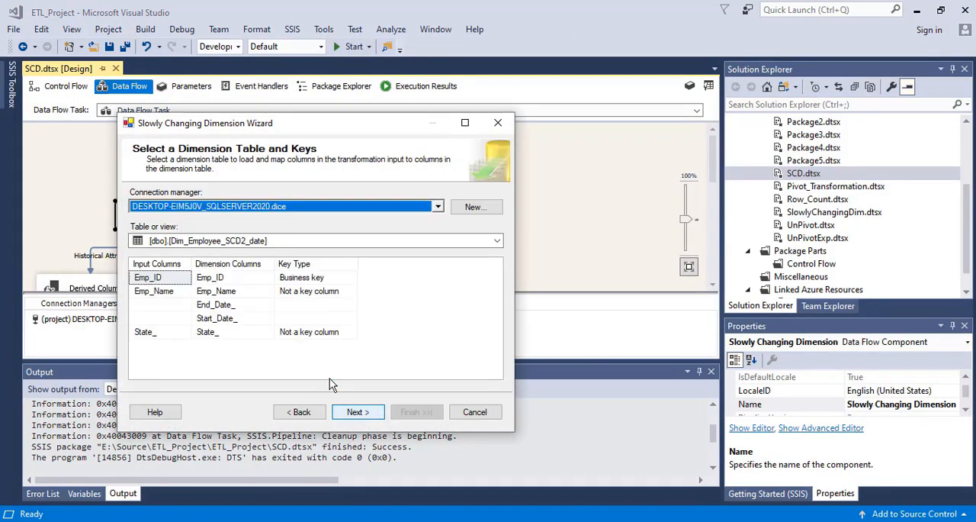
# Choose [dbo].[Dim_Employee_SCD2_Status] as the dimension table, keep Emp_ID as the business key and continue.
pyautogui.click(308, 242)
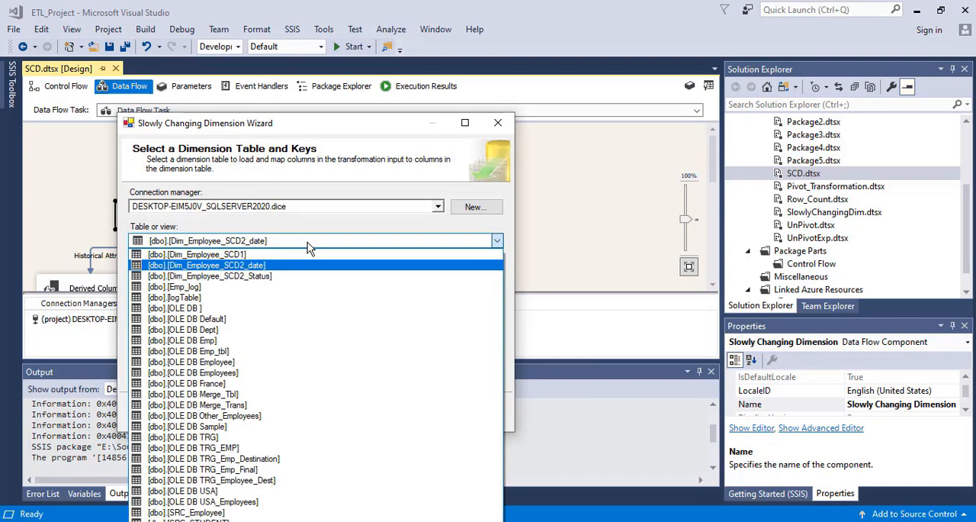
pyautogui.click(260, 276)
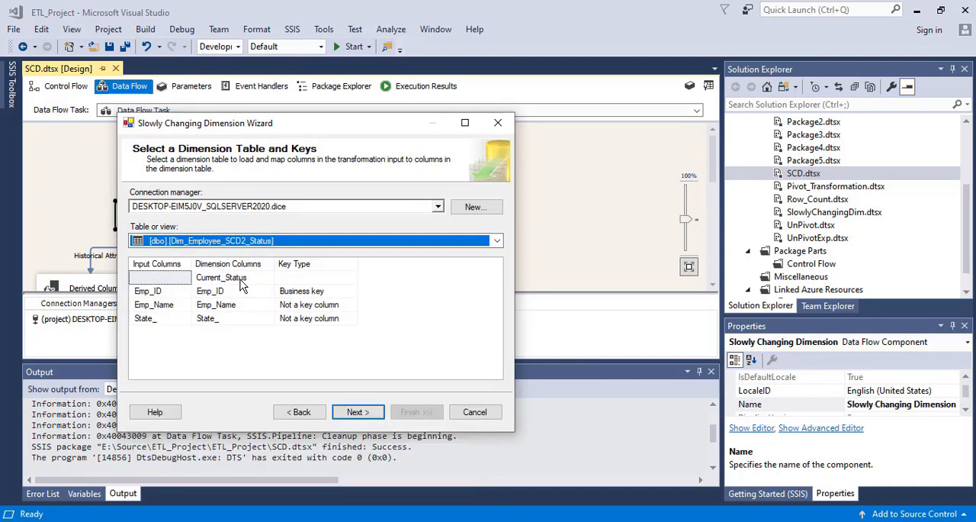
pyautogui.click(235, 293)
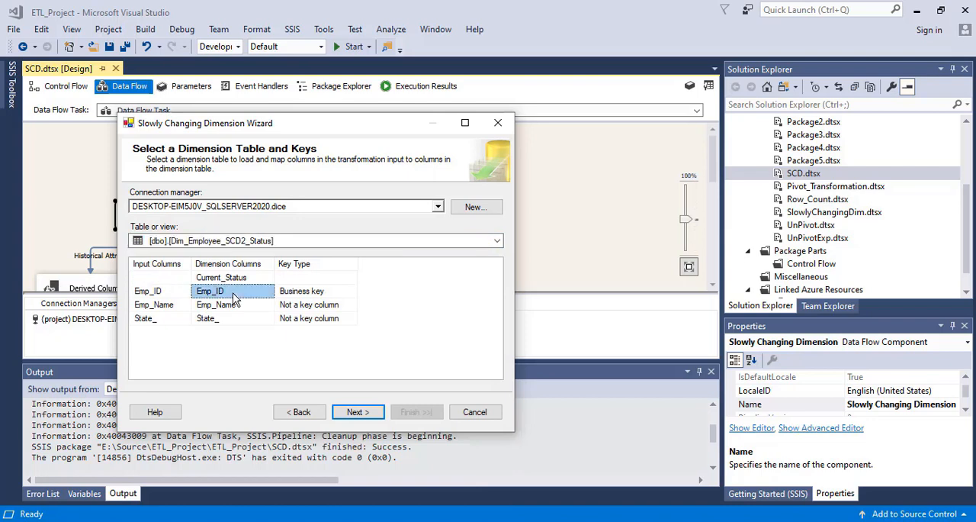
pyautogui.click(329, 296)
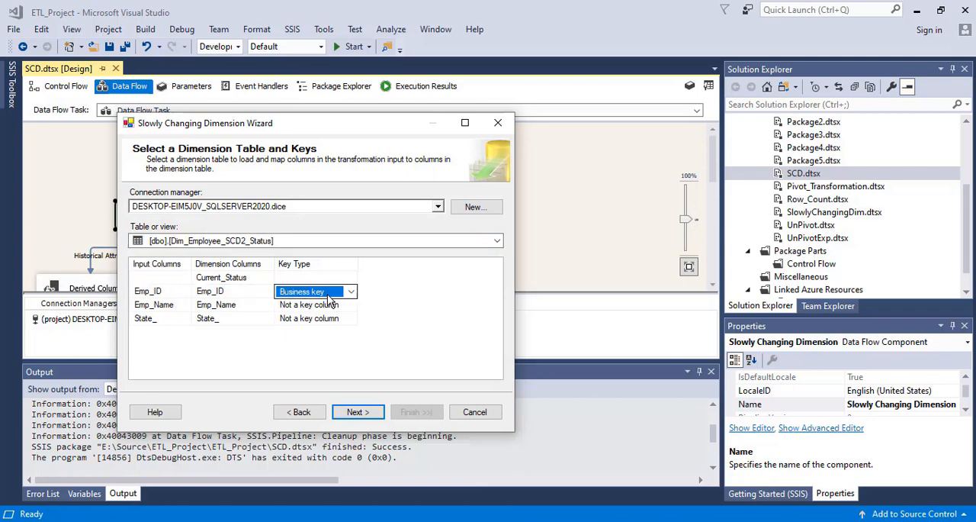
pyautogui.click(355, 412)
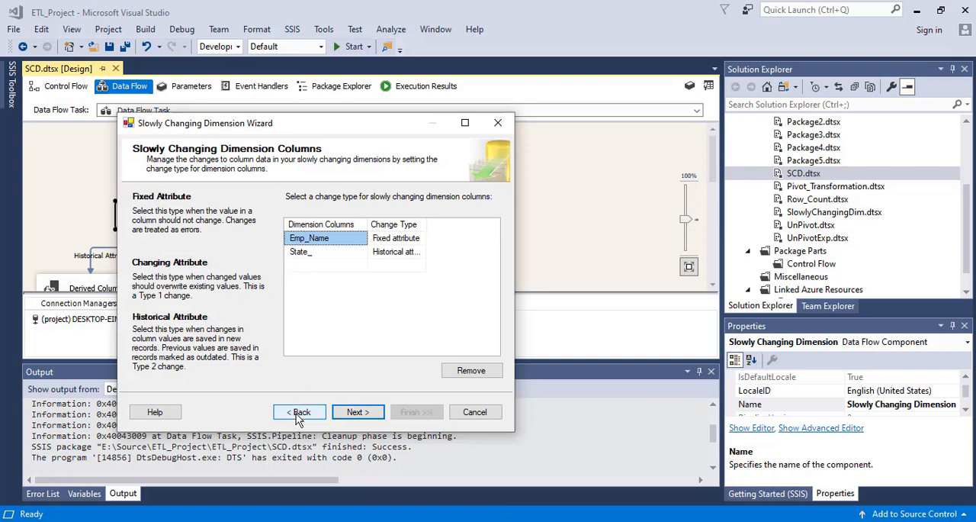
# Keep Emp_Name as a fixed attribute and State_ as a historical attribute, and accept the fixed attribute options.
pyautogui.click(404, 239)
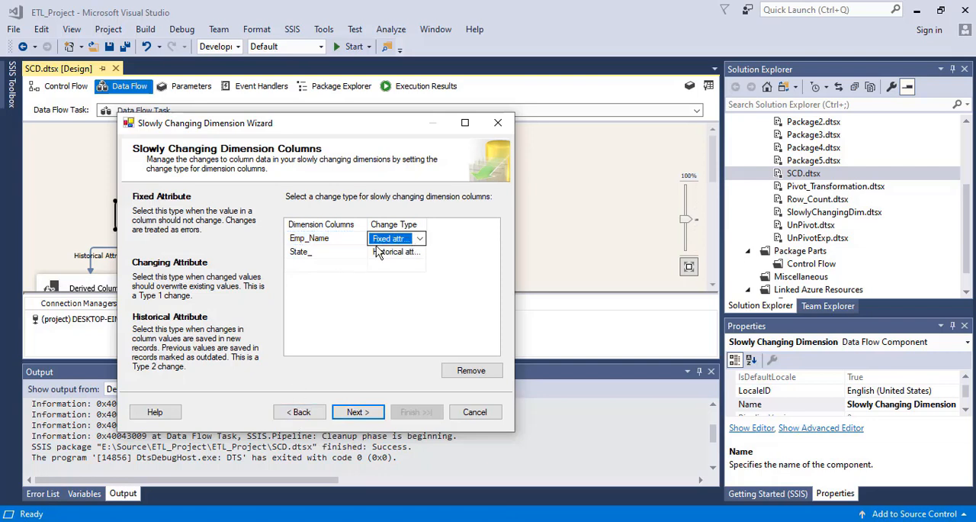
pyautogui.click(326, 252)
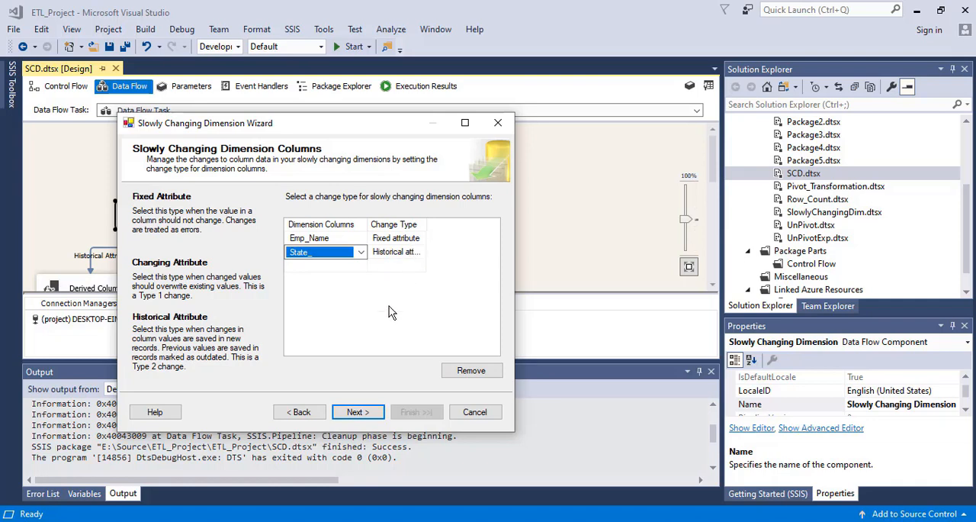
pyautogui.click(360, 415)
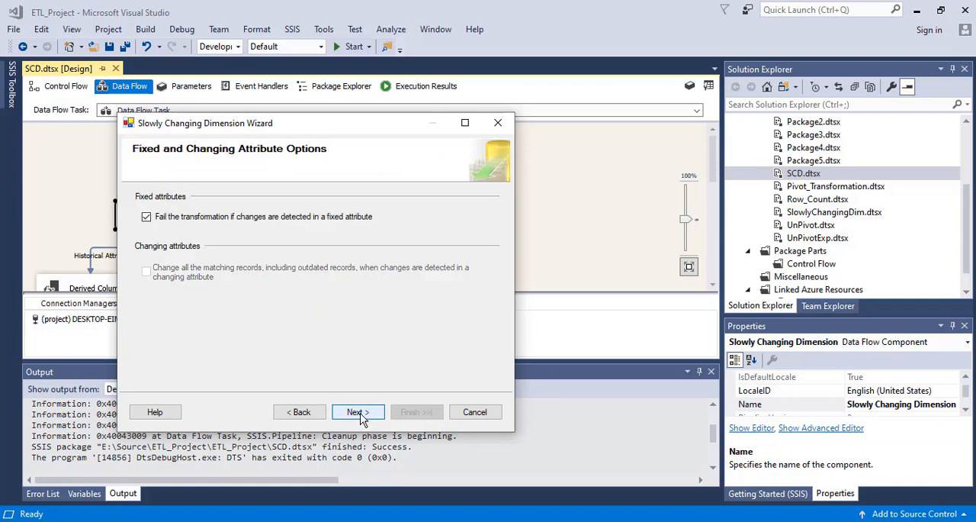
pyautogui.click(360, 414)
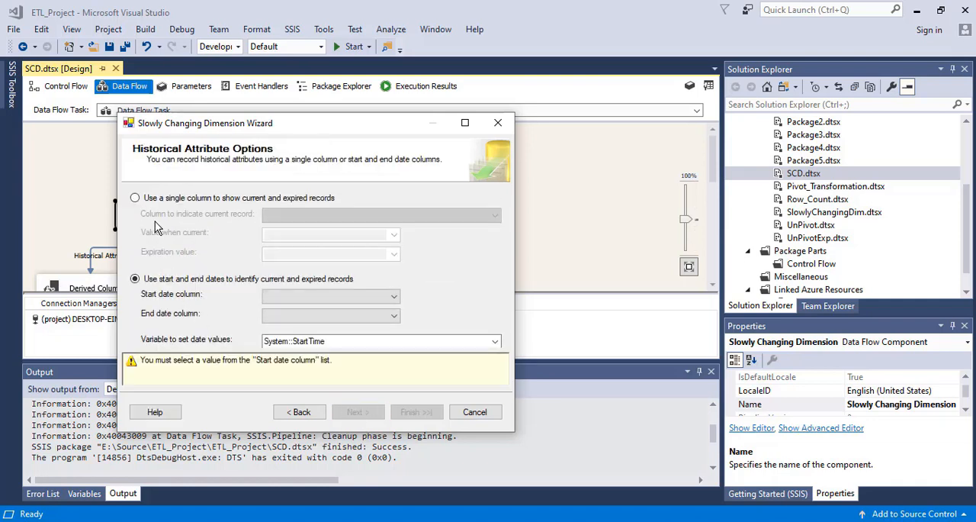
# Track history in the single column Current_Status, with Current as the current value and Expired as the expiration value.
pyautogui.click(135, 198)
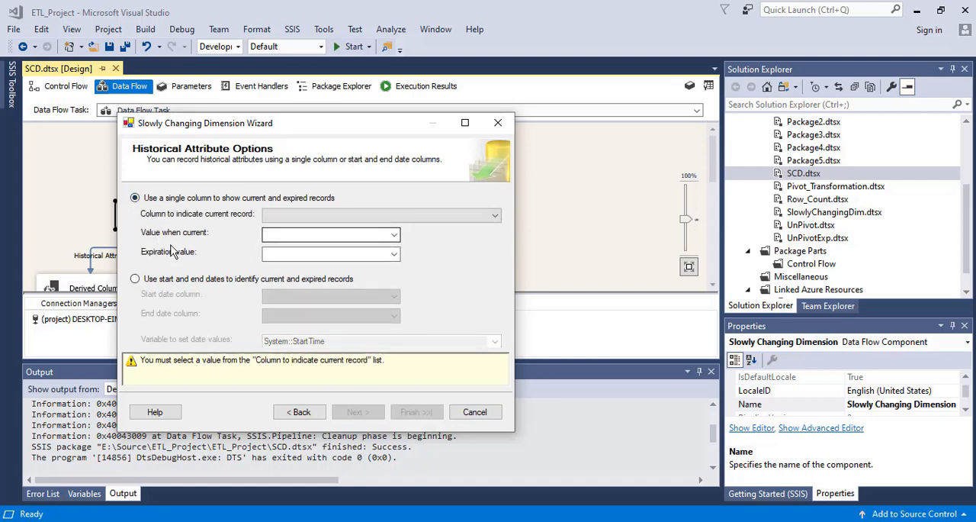
pyautogui.click(394, 234)
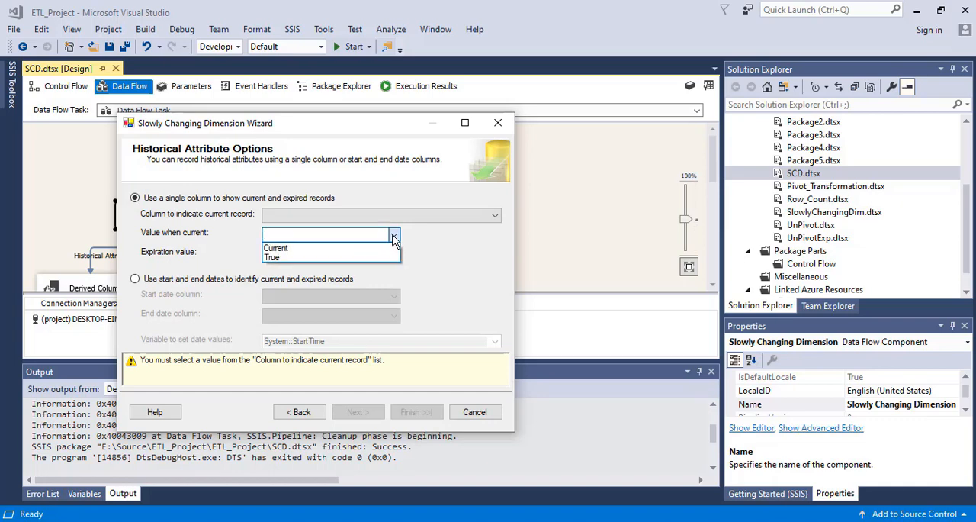
pyautogui.click(312, 247)
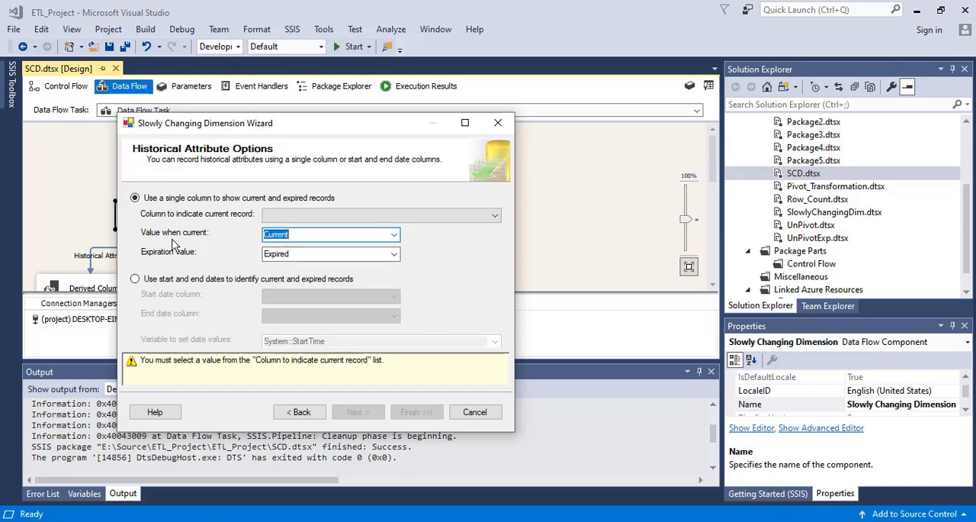
pyautogui.click(301, 234)
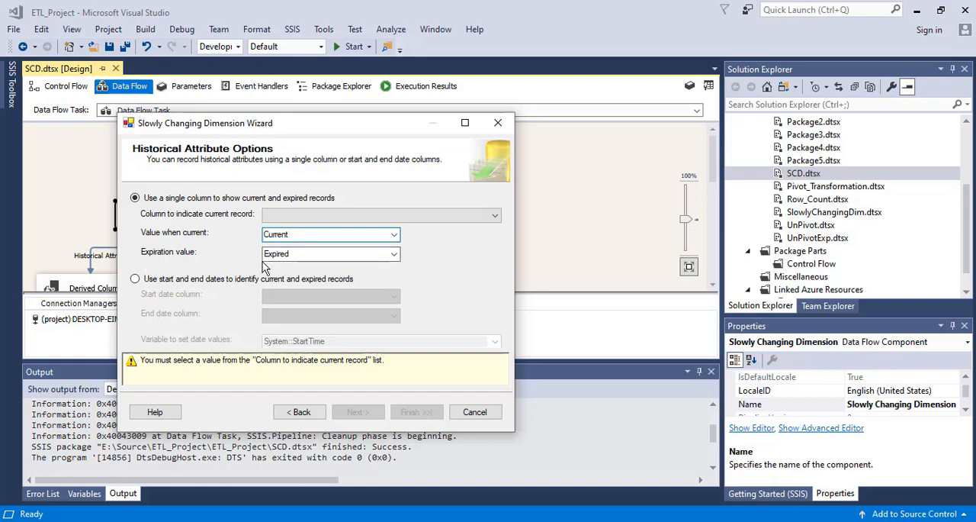
pyautogui.click(394, 254)
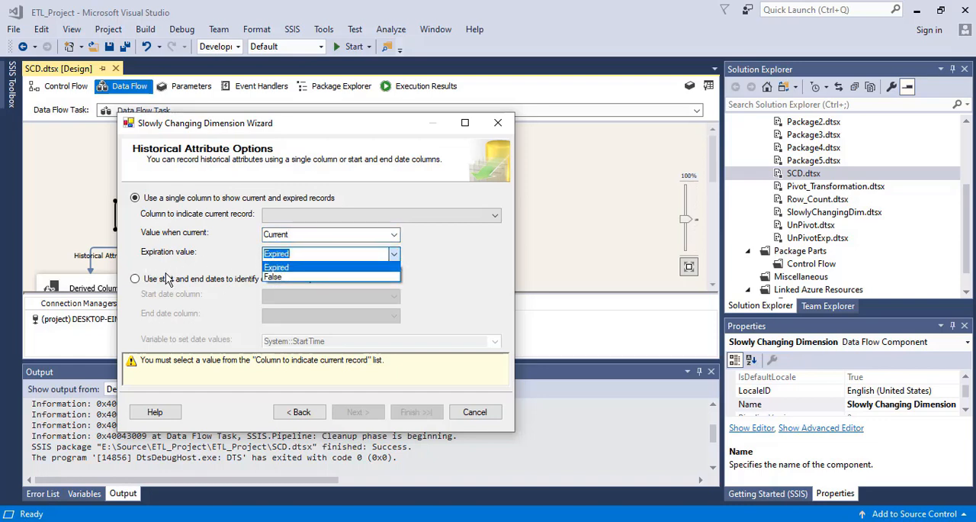
pyautogui.click(281, 267)
pyautogui.click(299, 256)
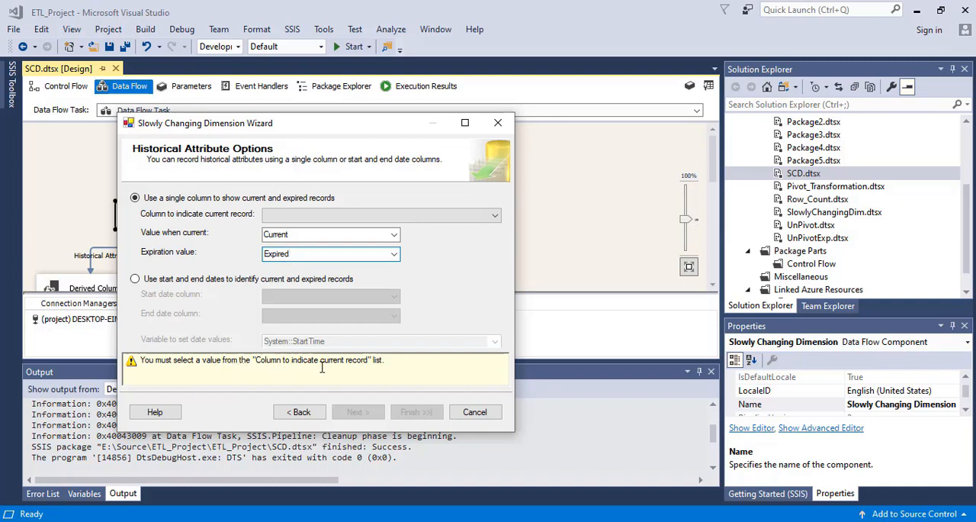
pyautogui.click(382, 215)
pyautogui.click(328, 229)
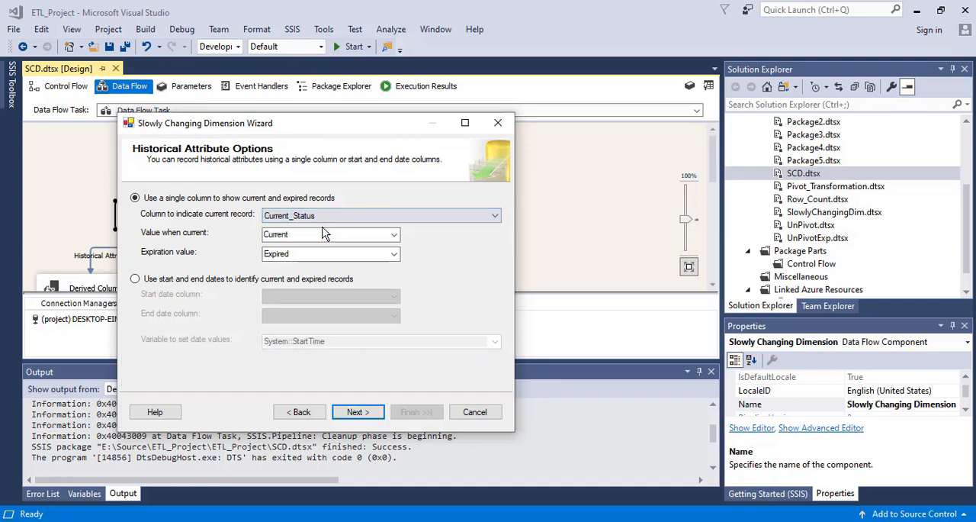
# Accept the historical attribute options, leave inferred member support disabled and finish the wizard.
pyautogui.click(357, 413)
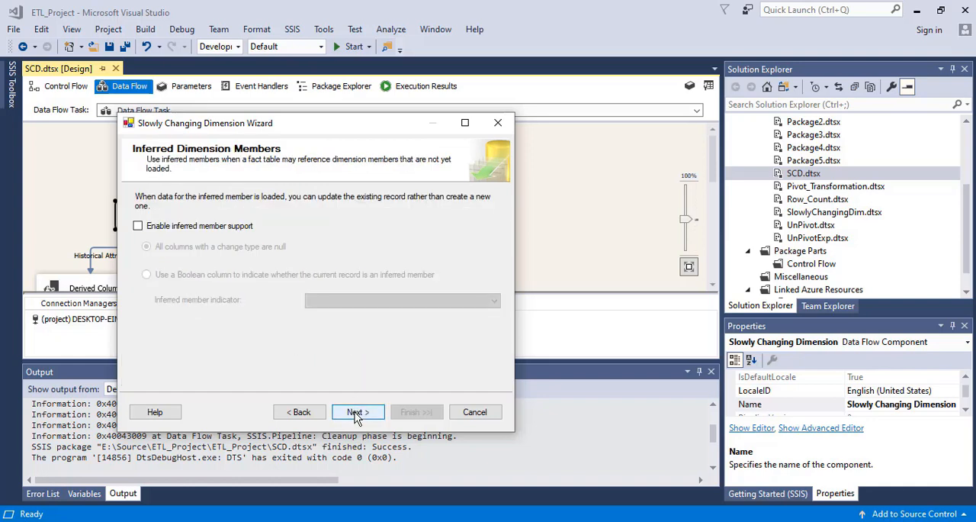
pyautogui.click(356, 411)
pyautogui.click(416, 412)
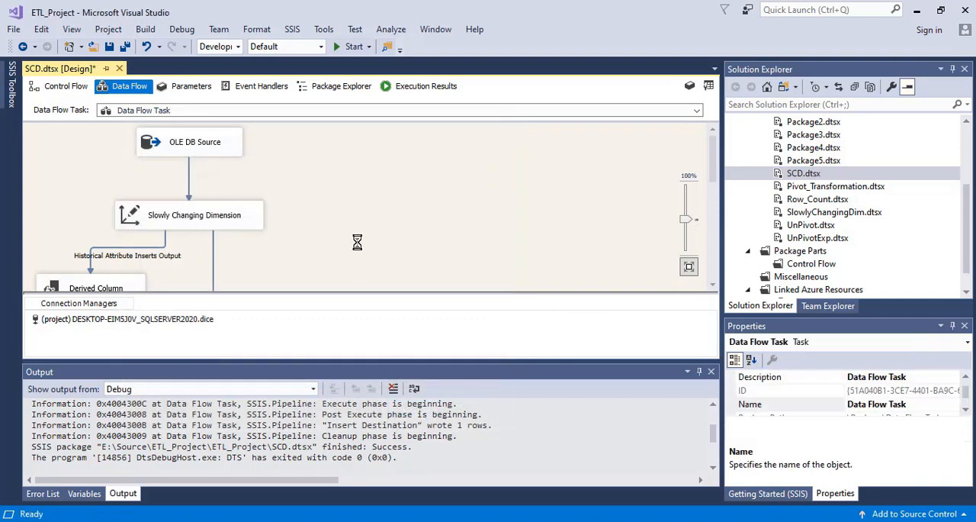
# Save the SCD.dtsx package and run it.
pyautogui.hotkey('ctrl', 's')
pyautogui.hotkey('alt', 'Tab')
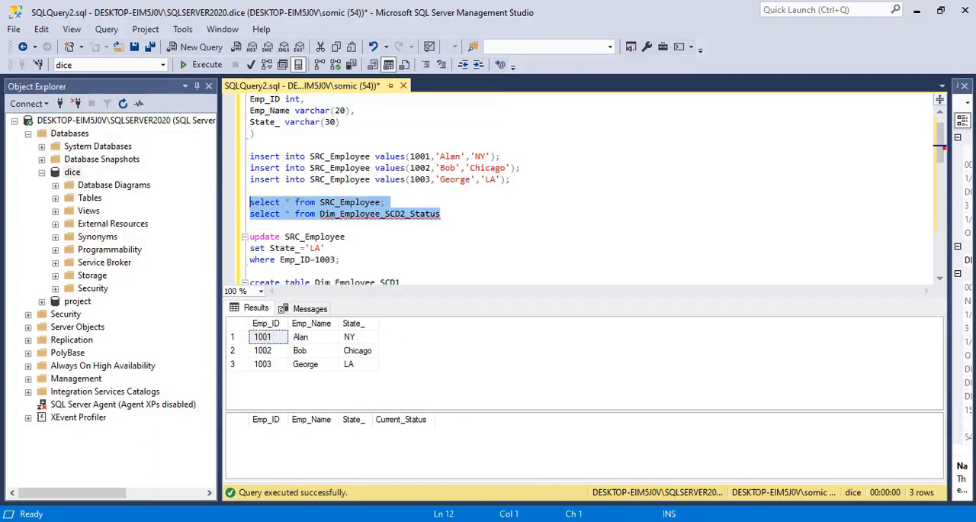
pyautogui.hotkey('alt', 'Tab')
pyautogui.click(348, 48)
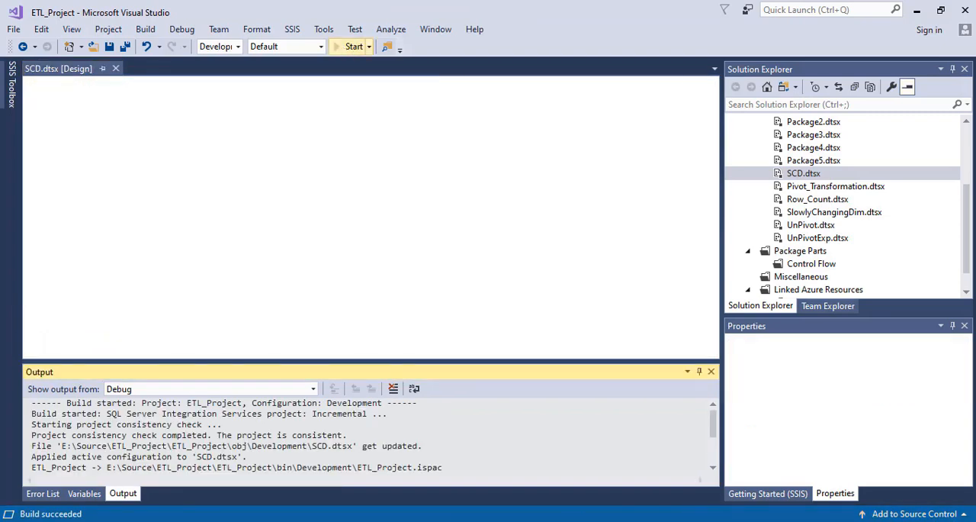
# Switch to SQL Server Management Studio and run the select queries on SRC_Employee and Dim_Employee_SCD2_Status.
pyautogui.hotkey('alt', 'Tab')
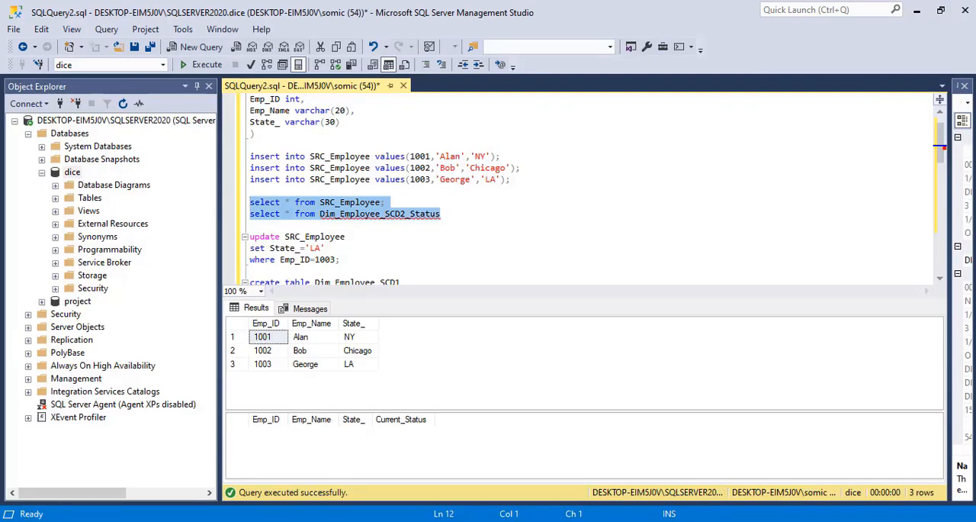
pyautogui.moveTo(440, 214); pyautogui.dragTo(245, 214)
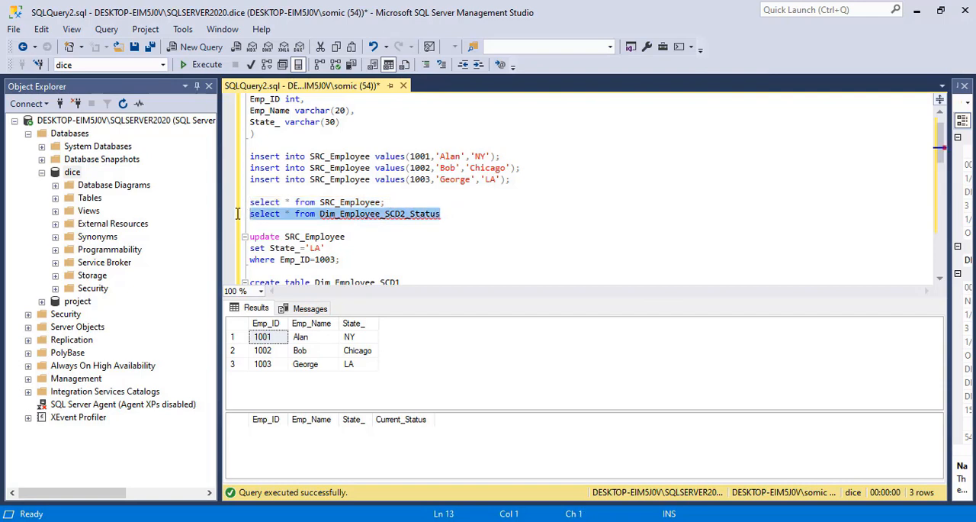
pyautogui.click(199, 67)
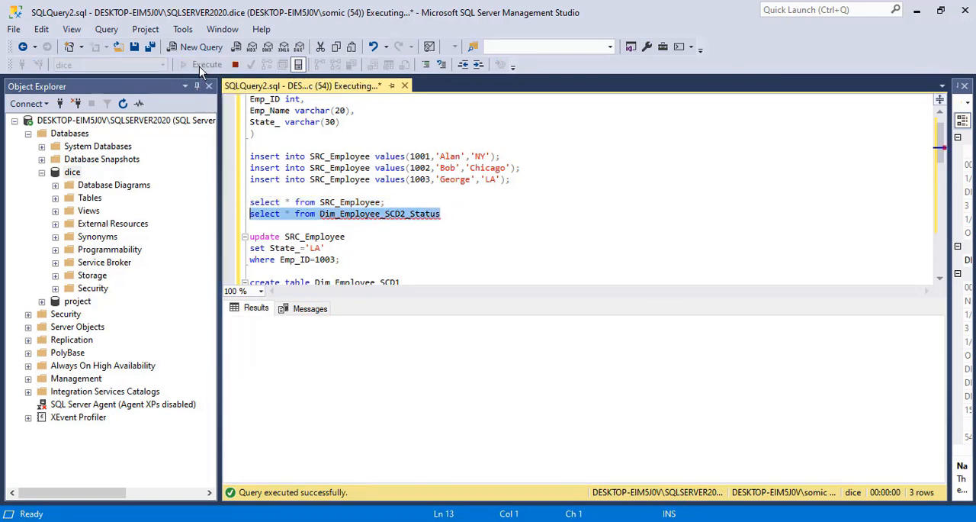
pyautogui.moveTo(441, 214); pyautogui.dragTo(249, 201)
pyautogui.click(197, 65)
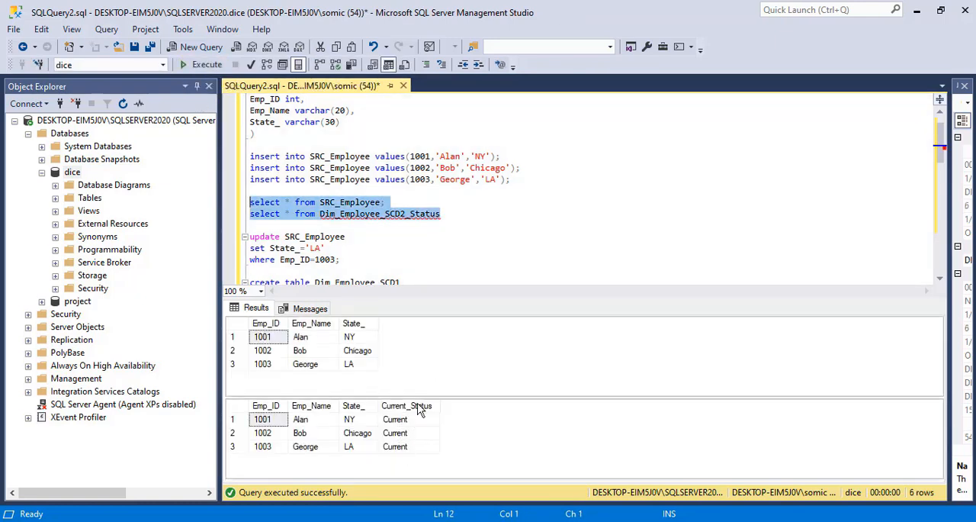
# Change the update statement to set State_ to 'Chicago' for Emp_ID 1003 in SRC_Employee and execute it.
pyautogui.click(364, 234)
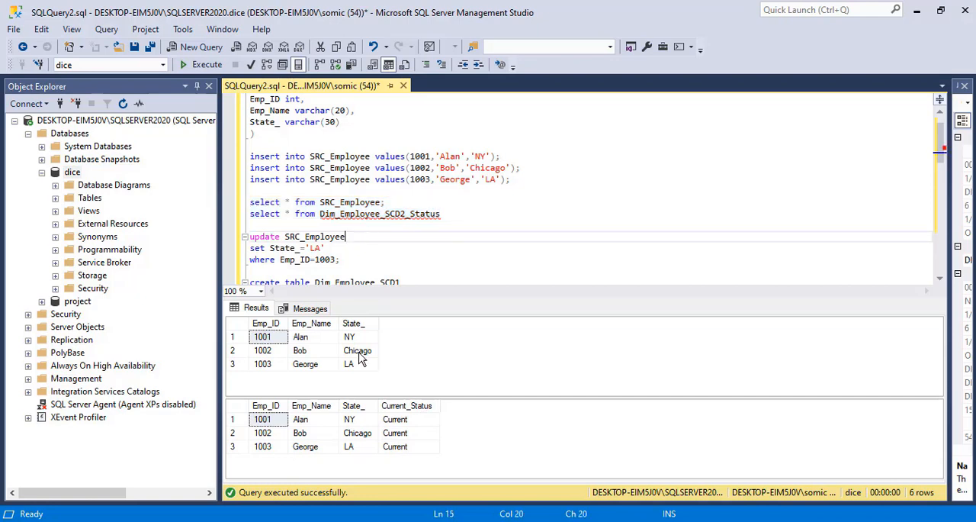
pyautogui.click(353, 450)
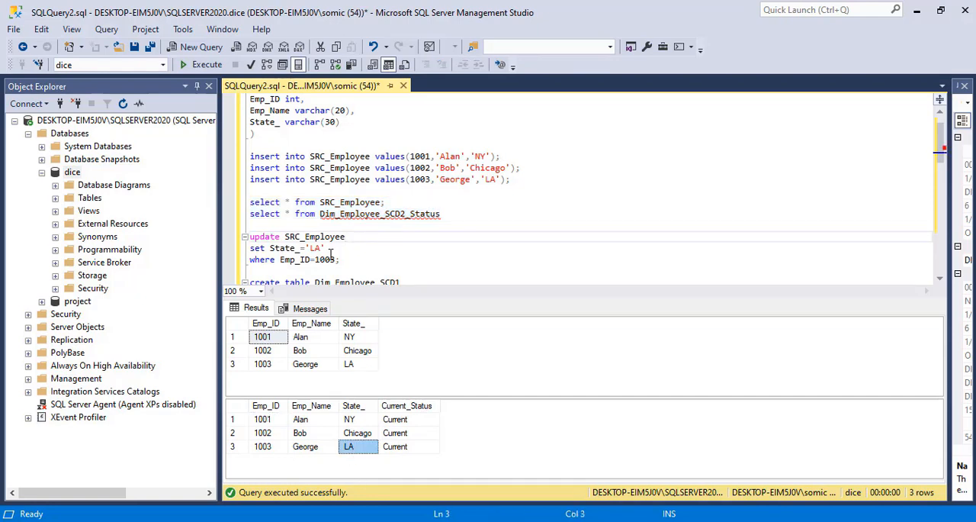
pyautogui.click(321, 248)
pyautogui.press('BackSpace')
pyautogui.press('BackSpace')
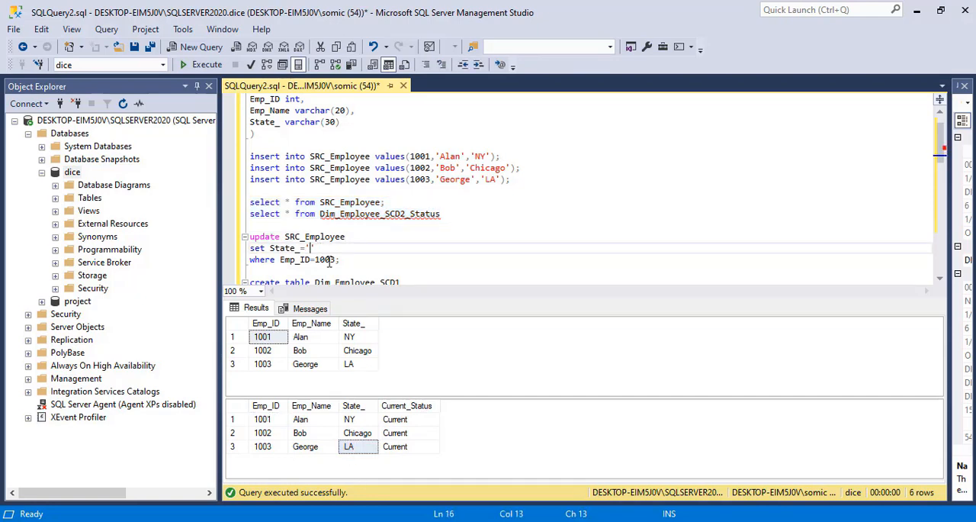
pyautogui.write('Chicago')
pyautogui.moveTo(363, 262); pyautogui.dragTo(236, 240)
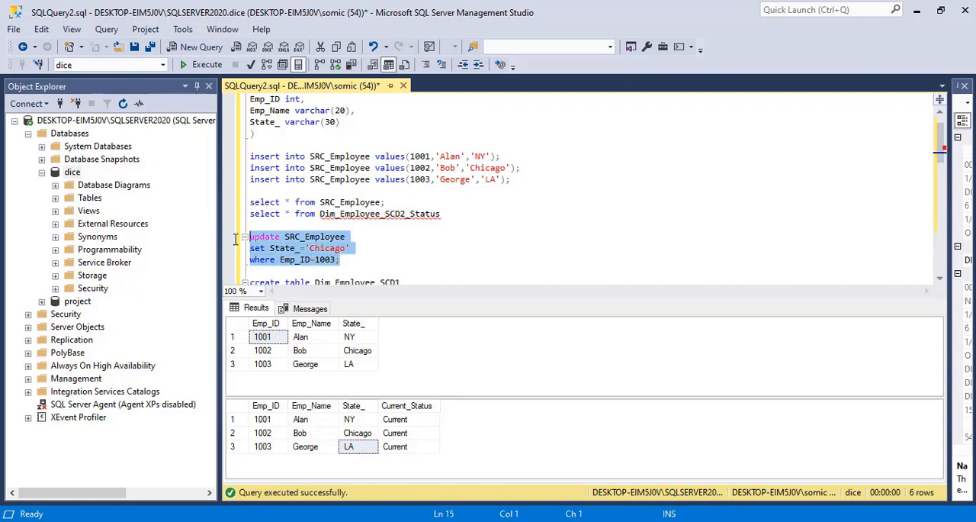
pyautogui.click(203, 69)
pyautogui.click(350, 259)
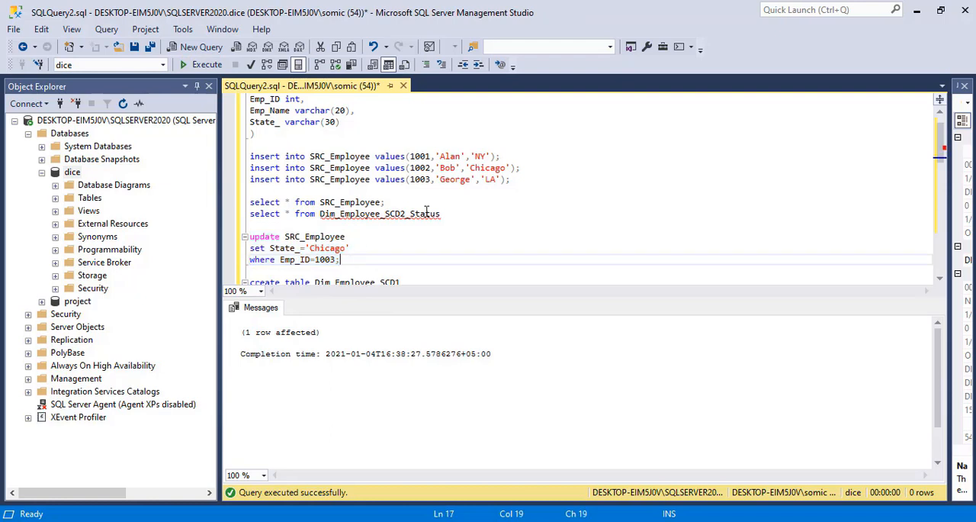
# Rerun both select queries and compare the Emp_ID 1003 rows of the source and dimension tables.
pyautogui.moveTo(444, 214); pyautogui.dragTo(250, 202)
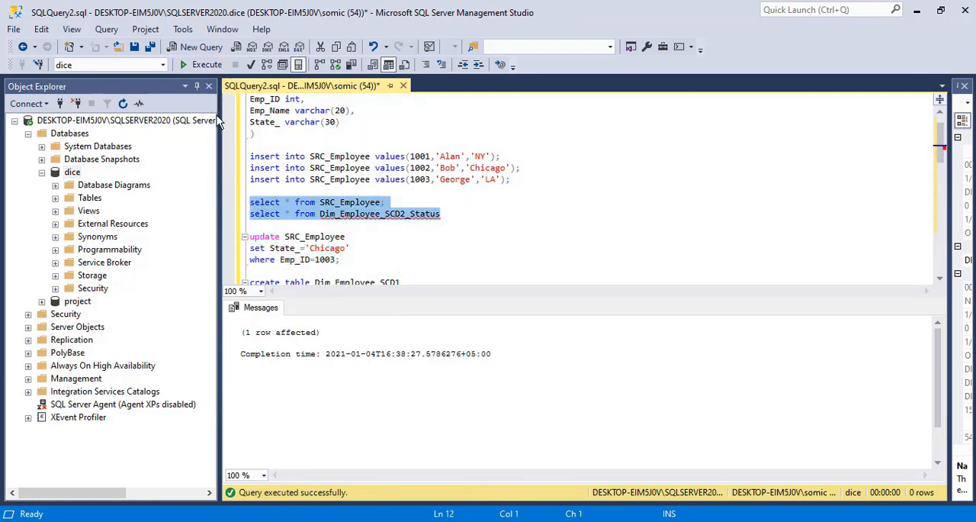
pyautogui.click(198, 67)
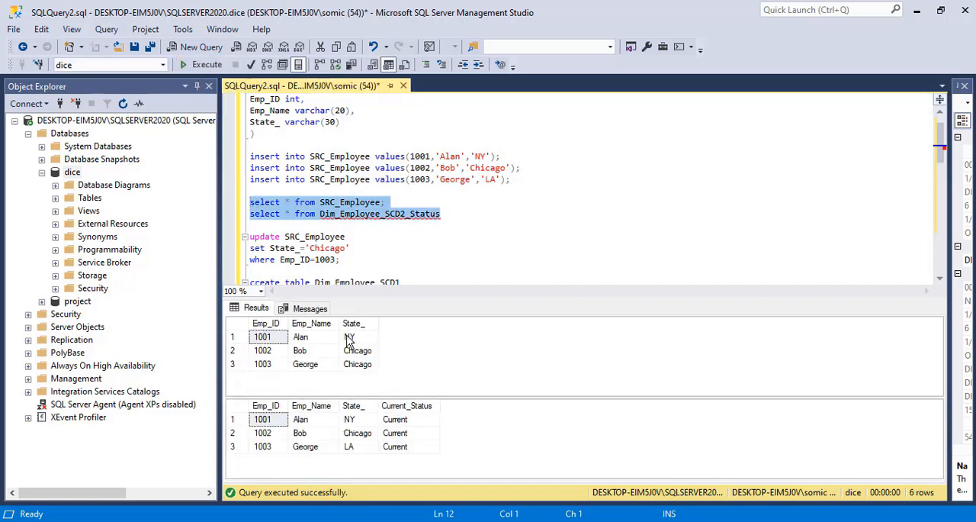
pyautogui.click(311, 367)
pyautogui.click(362, 369)
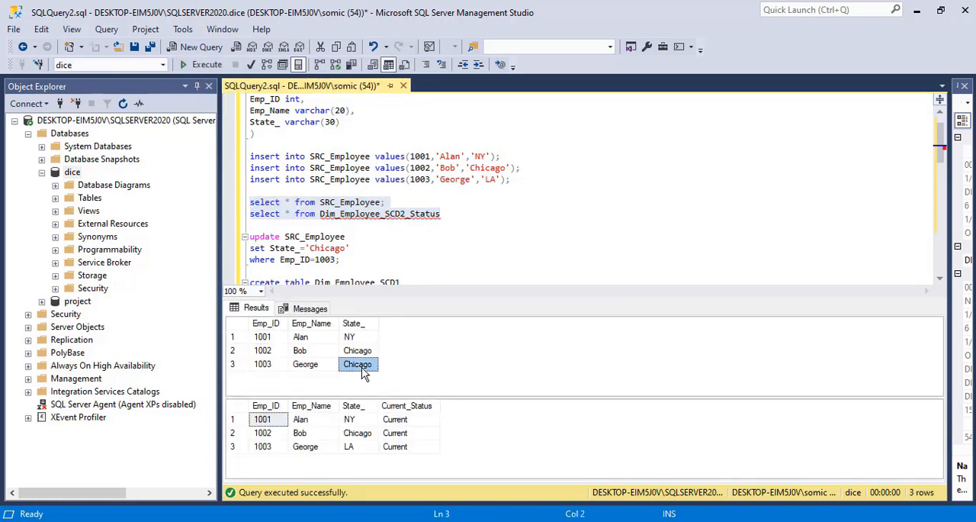
pyautogui.click(397, 453)
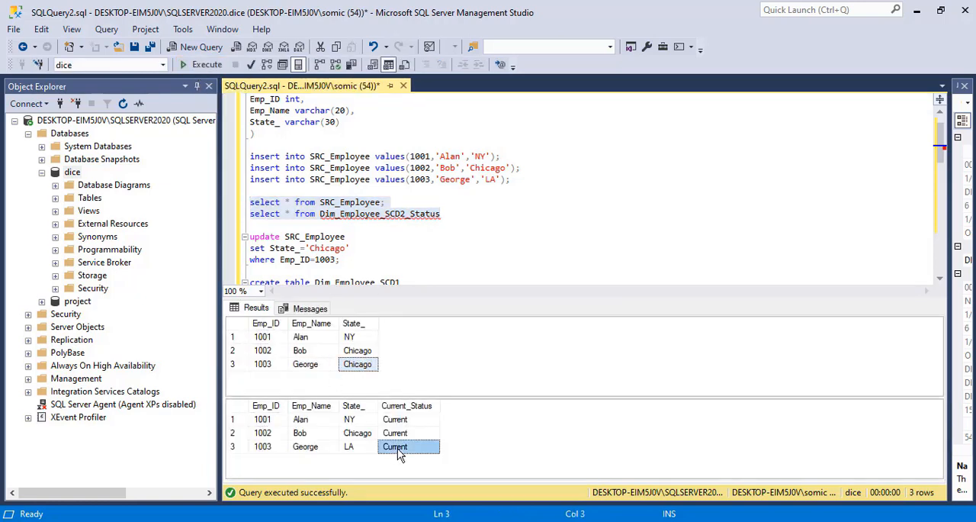
# Switch to Visual Studio, leave the finished debug run, then save and rerun the SCD.dtsx package.
pyautogui.click(359, 521)
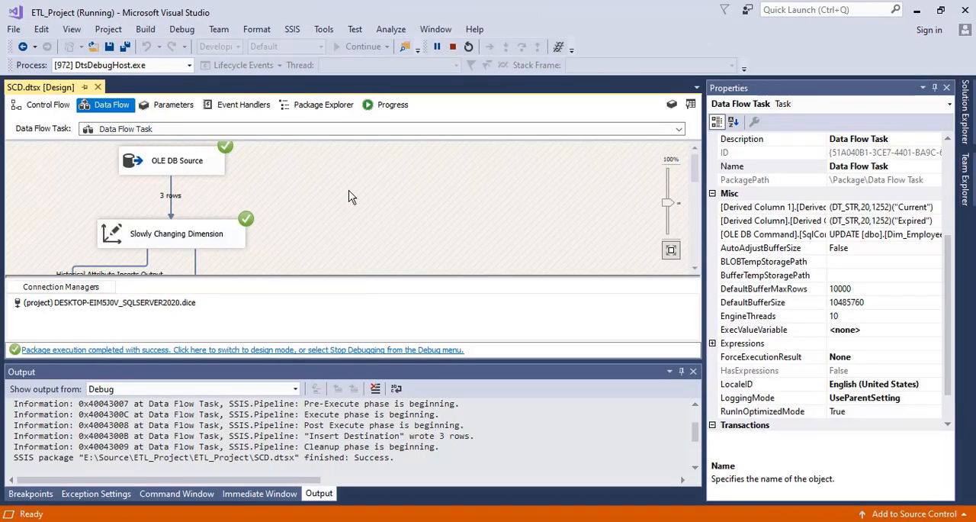
pyautogui.click(317, 353)
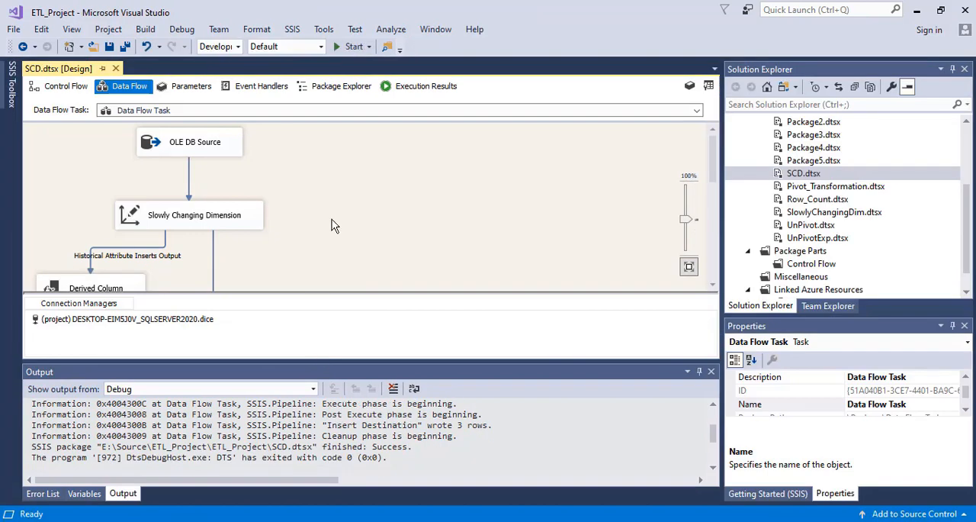
pyautogui.hotkey('ctrl', 's')
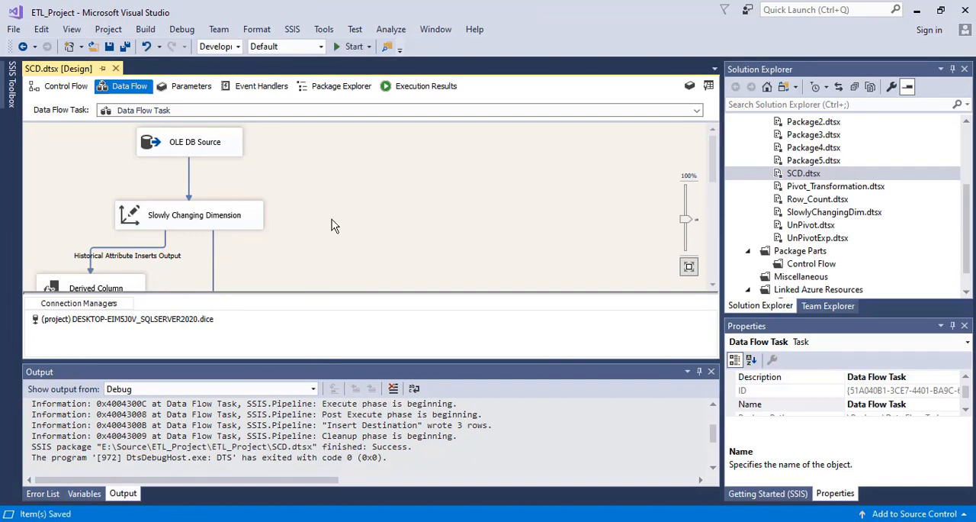
pyautogui.click(351, 47)
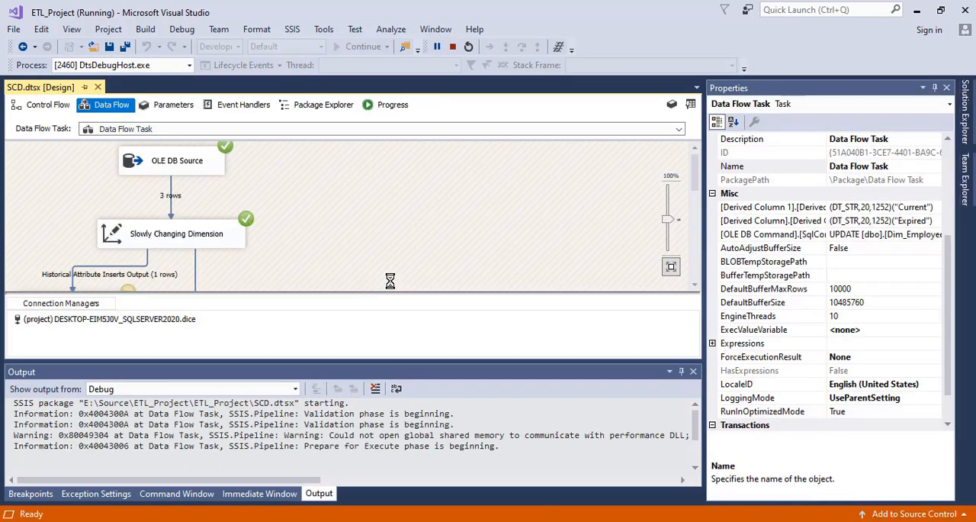
# Switch to SQL Server Management Studio, rerun both select queries and examine State_ and Current_Status in the Emp_ID 1003 dimension rows.
pyautogui.click(586, 520)
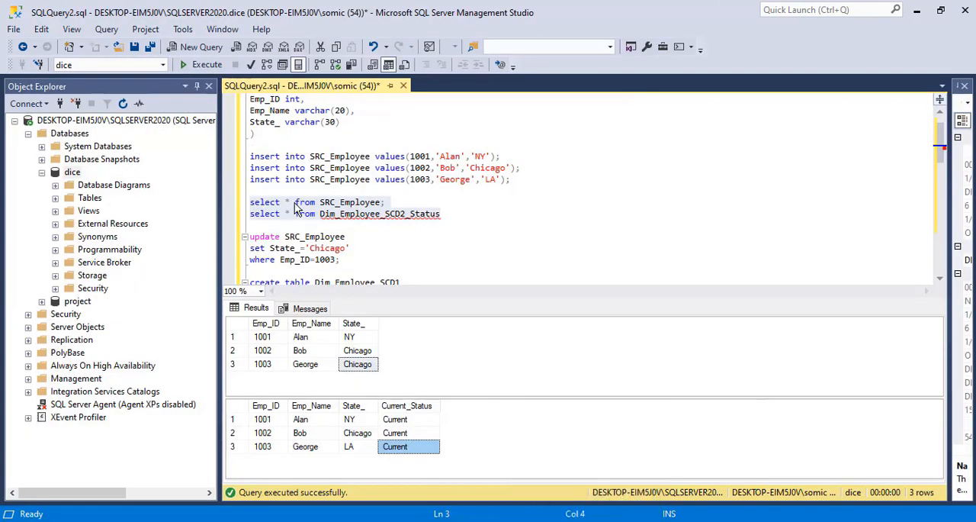
pyautogui.click(197, 64)
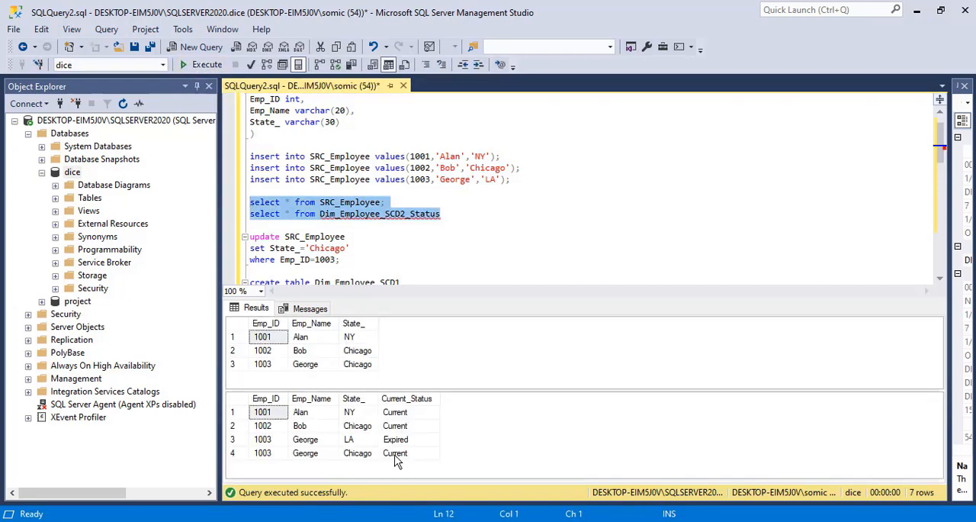
pyautogui.moveTo(279, 440); pyautogui.dragTo(431, 474)
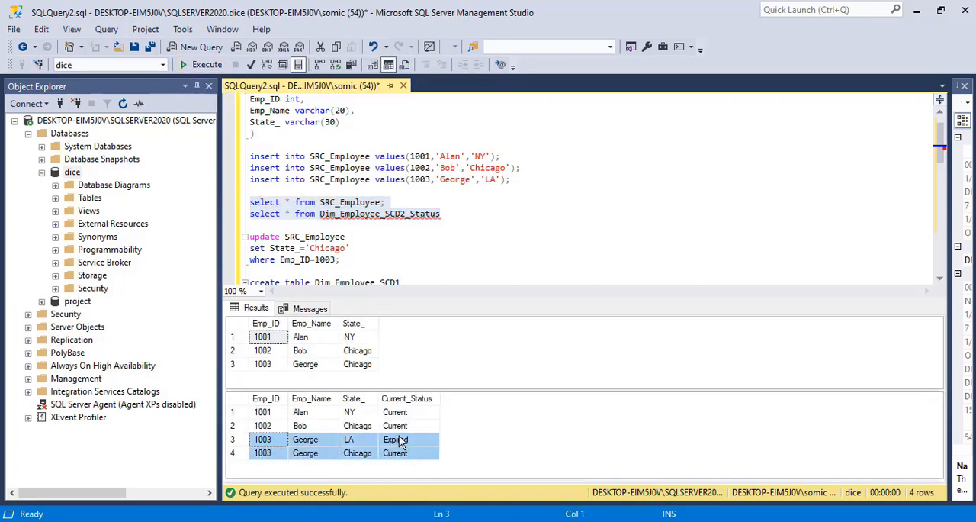
pyautogui.click(404, 441)
pyautogui.click(402, 454)
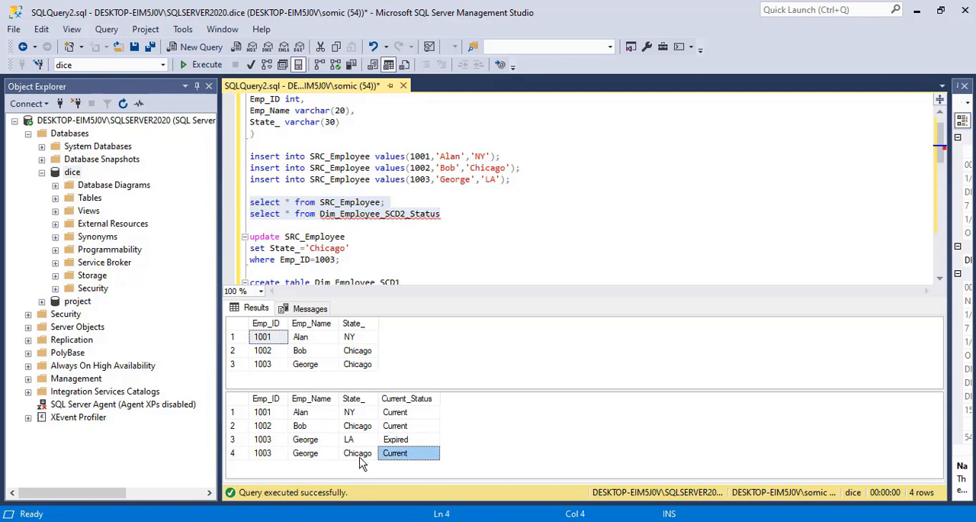
pyautogui.click(355, 457)
pyautogui.click(317, 456)
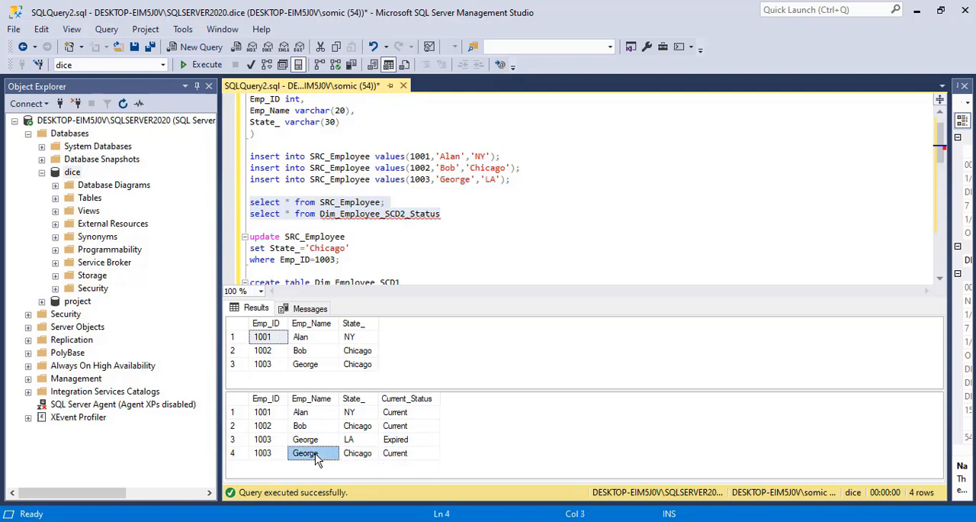
pyautogui.click(360, 456)
pyautogui.click(403, 444)
pyautogui.keyDown('shift'); pyautogui.click(404, 454); pyautogui.keyUp('shift')
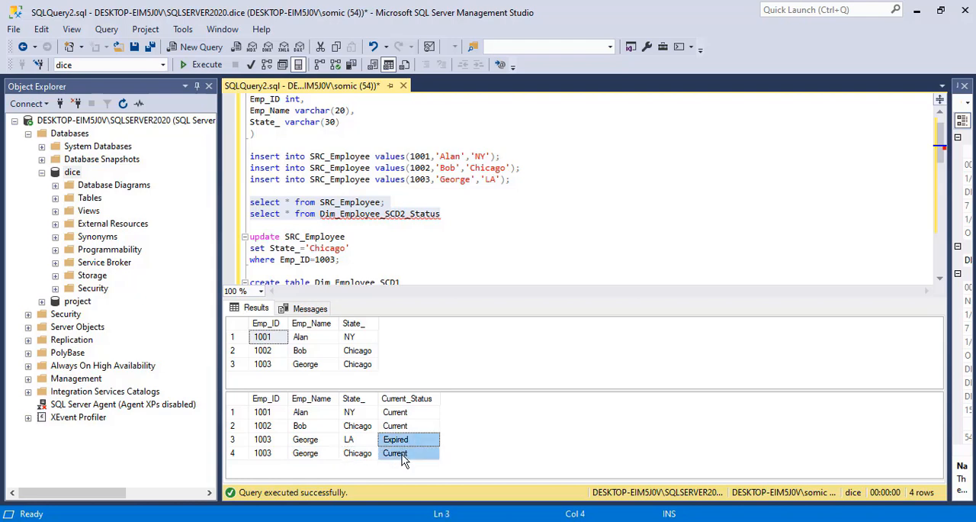
pyautogui.doubleClick(412, 215)
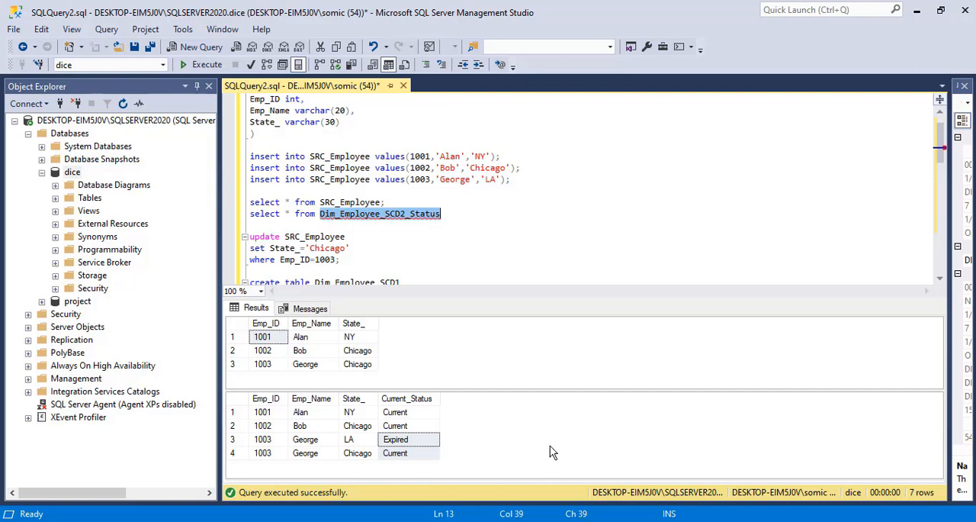
pyautogui.moveTo(375, 398); pyautogui.dragTo(418, 396)
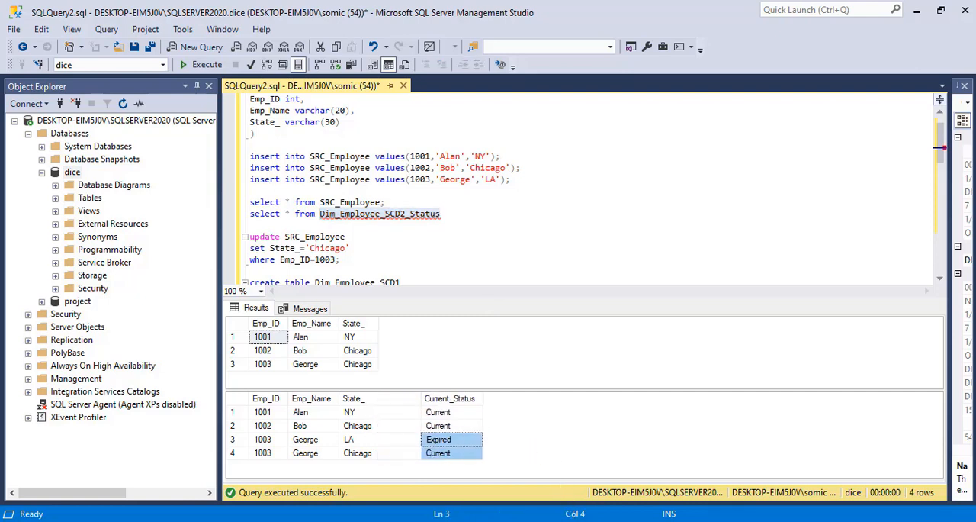
pyautogui.moveTo(578, 521)
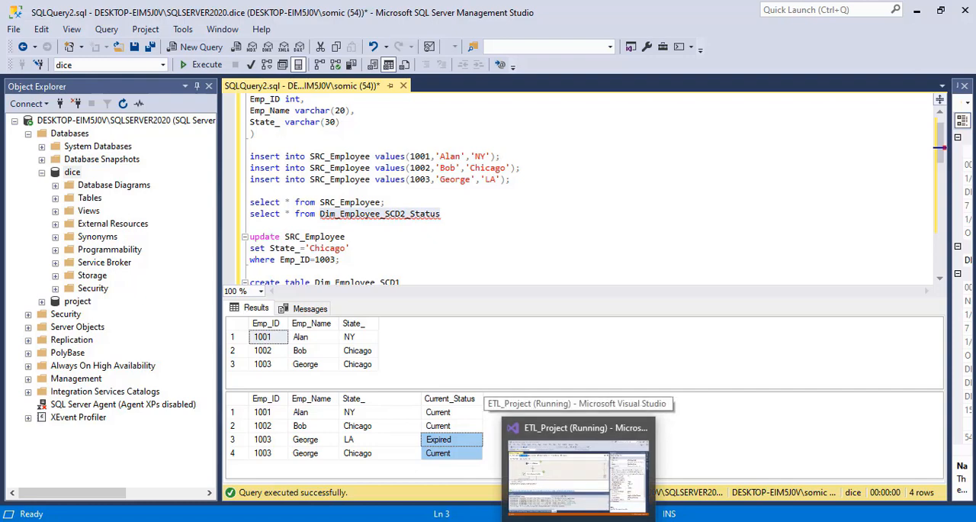